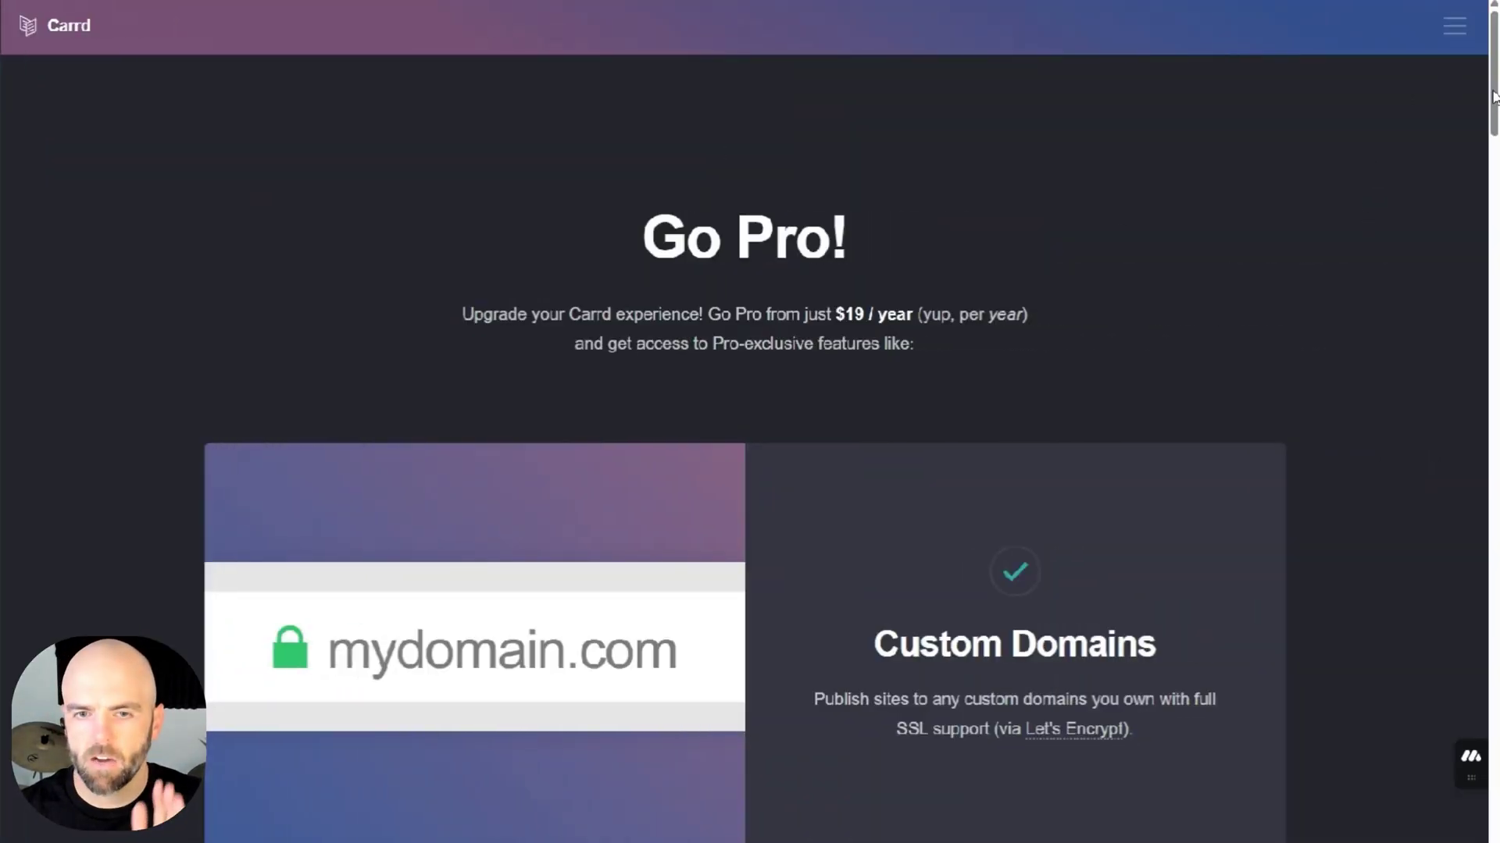
Step: Review Carrd's Pro pricing, highlighting the $19 / year price and Pro Standard's 10 Sites limit
{"action": "left_click_drag", "start_coordinate": [1493, 96], "coordinate": [1494, 137]}
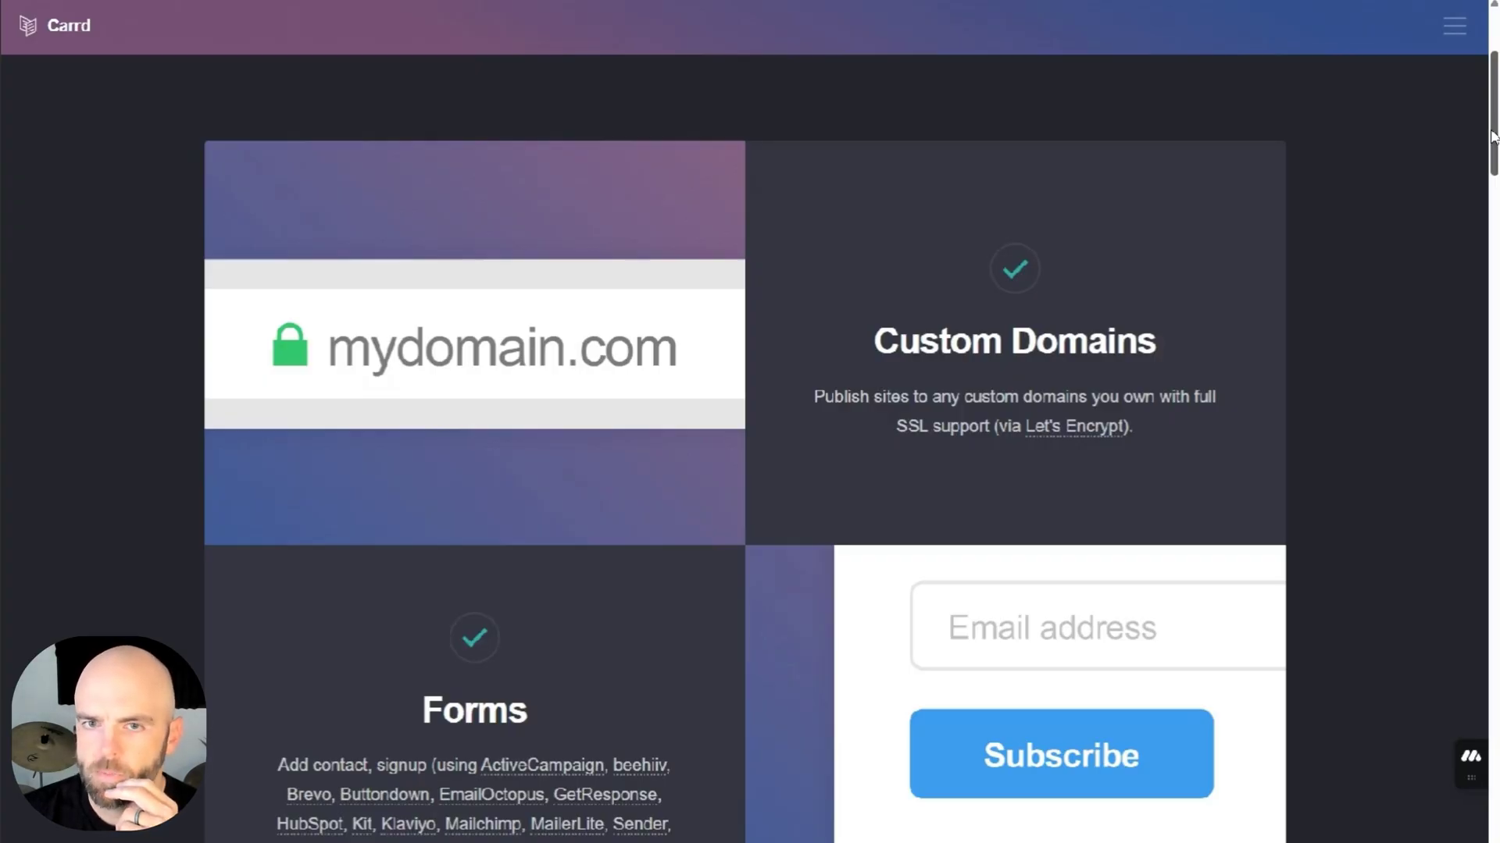
{"action": "left_click_drag", "start_coordinate": [1494, 136], "coordinate": [1494, 103]}
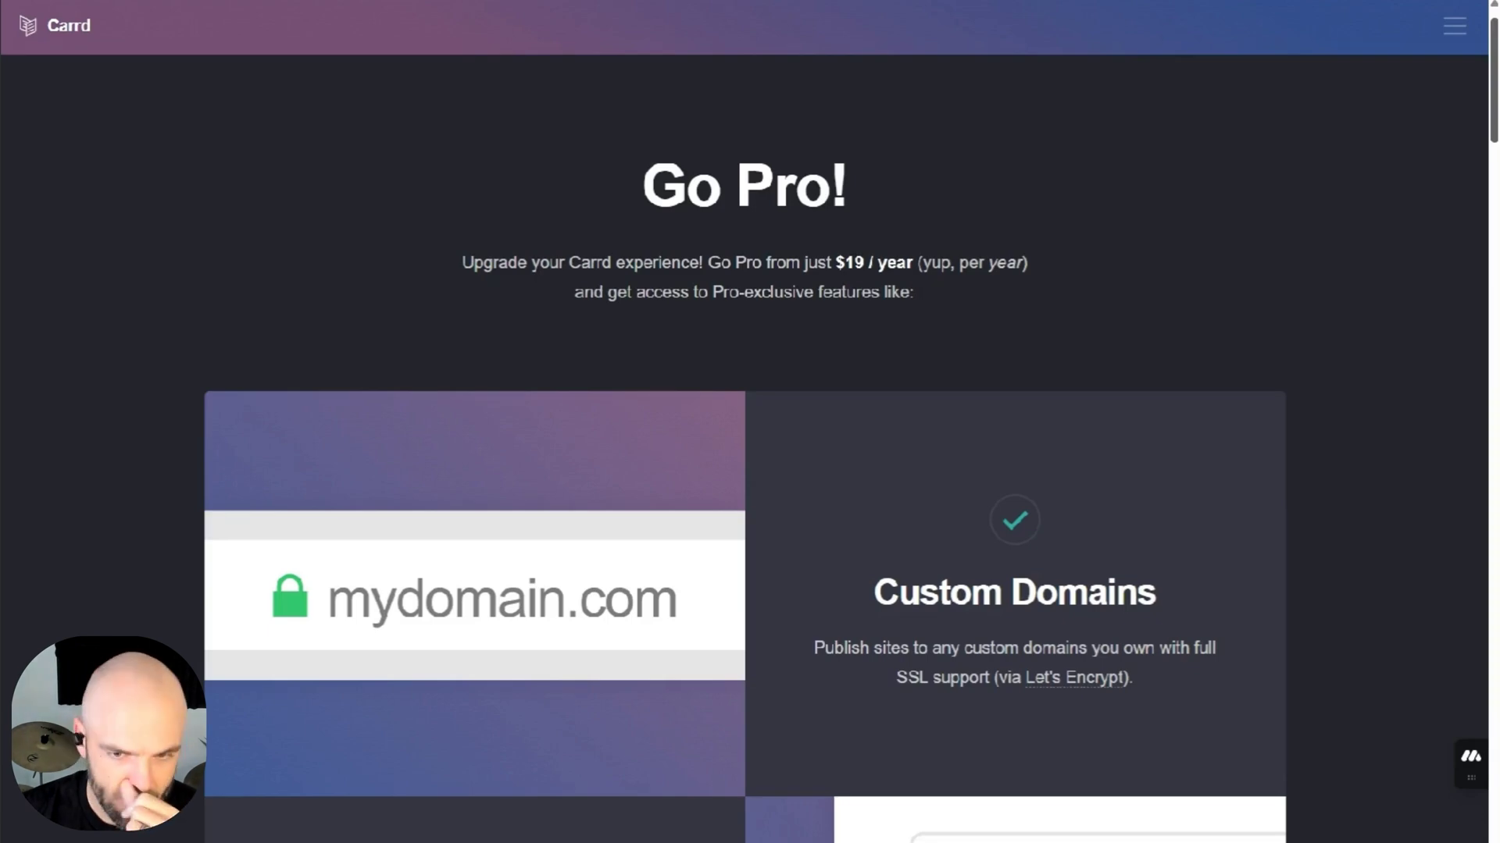
{"action": "left_click_drag", "start_coordinate": [1493, 103], "coordinate": [1495, 111]}
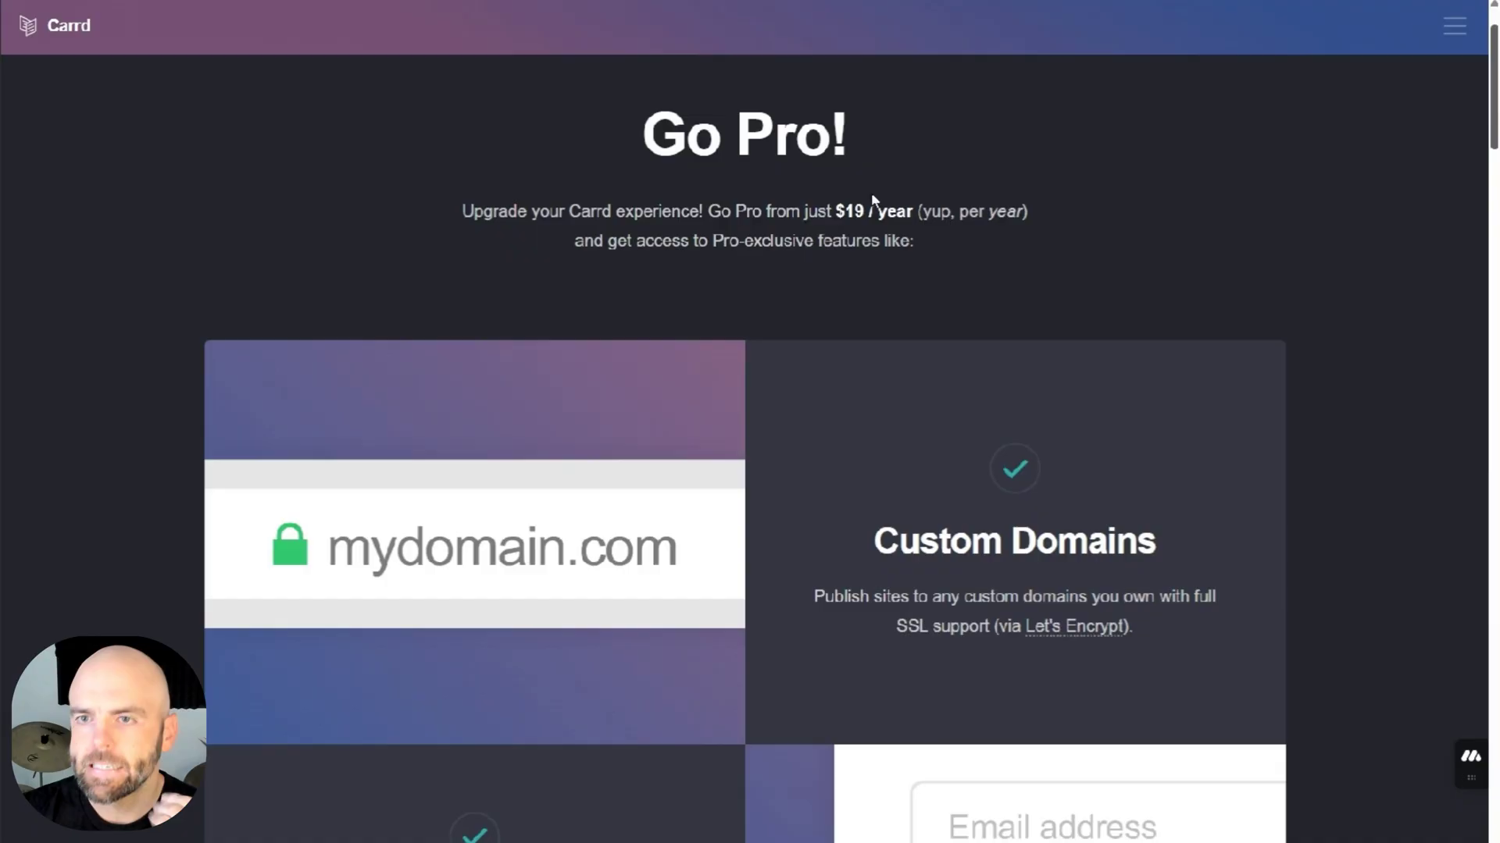
{"action": "left_click_drag", "start_coordinate": [848, 221], "coordinate": [1089, 223]}
{"action": "left_click", "coordinate": [1450, 161]}
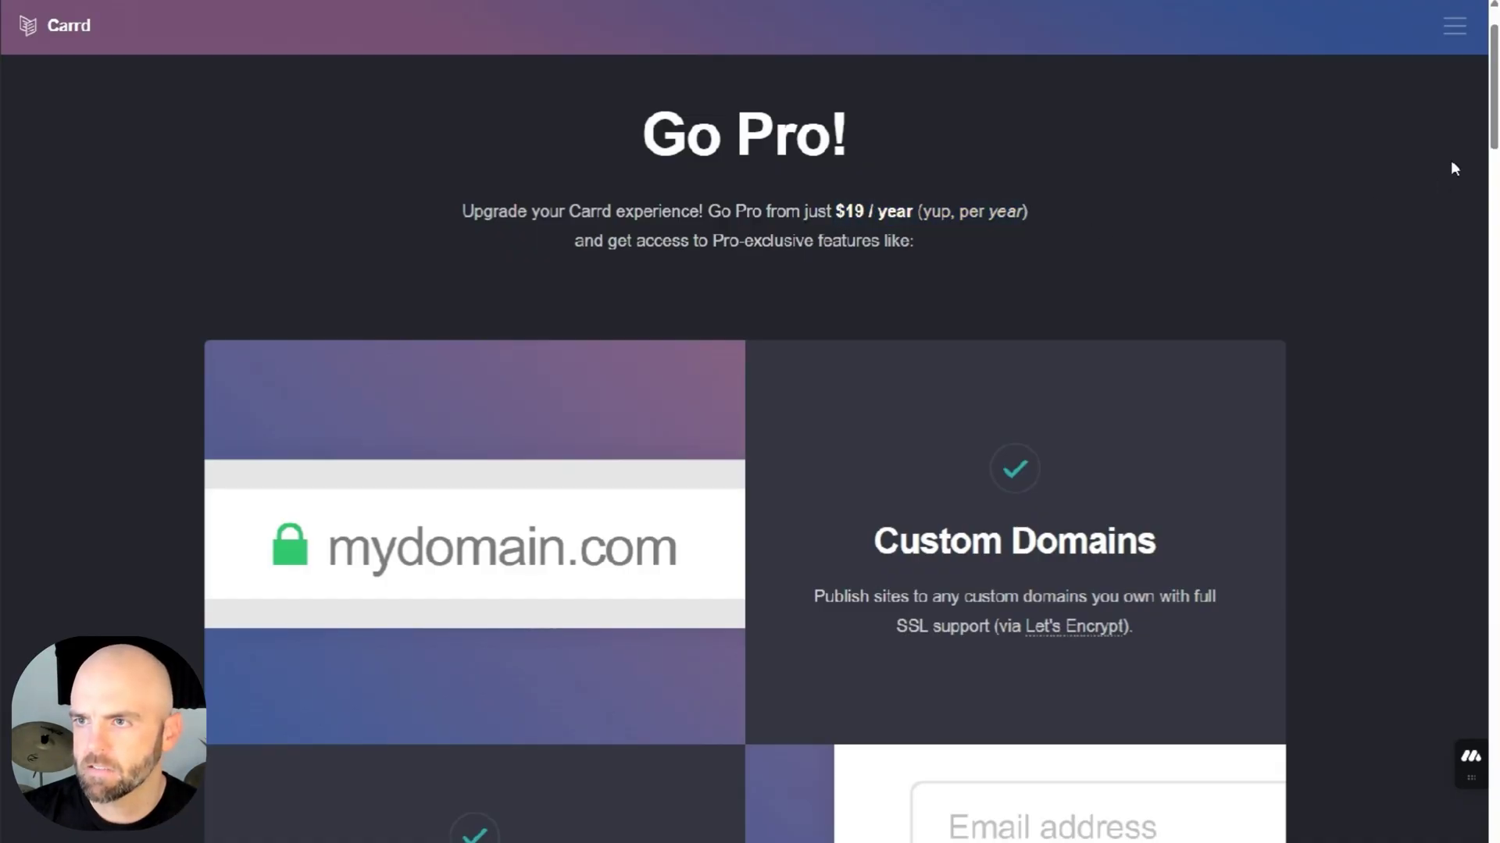
{"action": "scroll", "coordinate": [1495, 112], "scroll_direction": "down", "scroll_amount": 4}
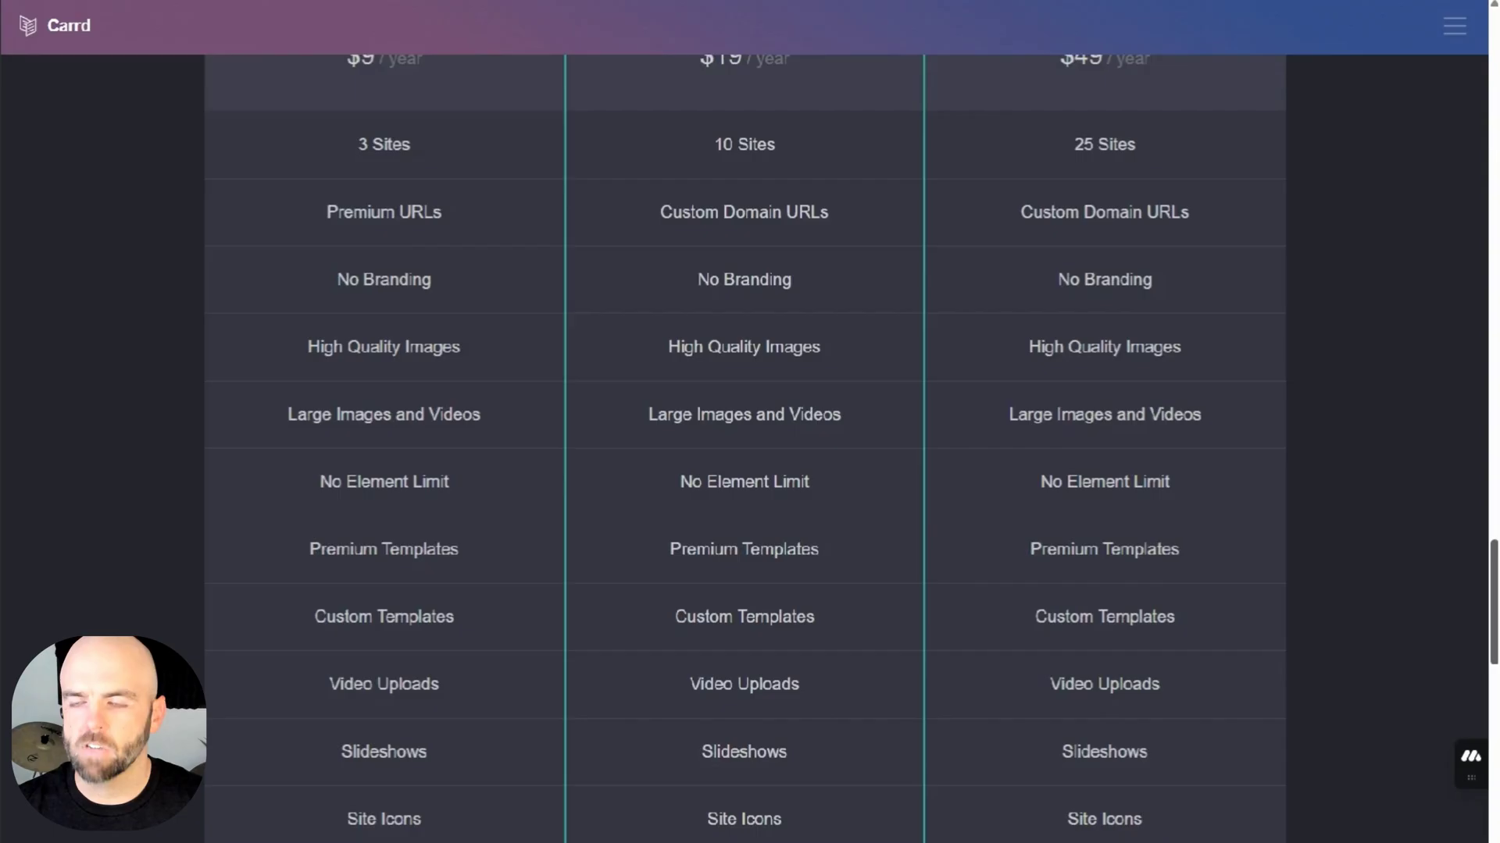
{"action": "scroll", "coordinate": [745, 438], "scroll_direction": "up", "scroll_amount": 3}
{"action": "scroll", "coordinate": [745, 437], "scroll_direction": "down", "scroll_amount": 2}
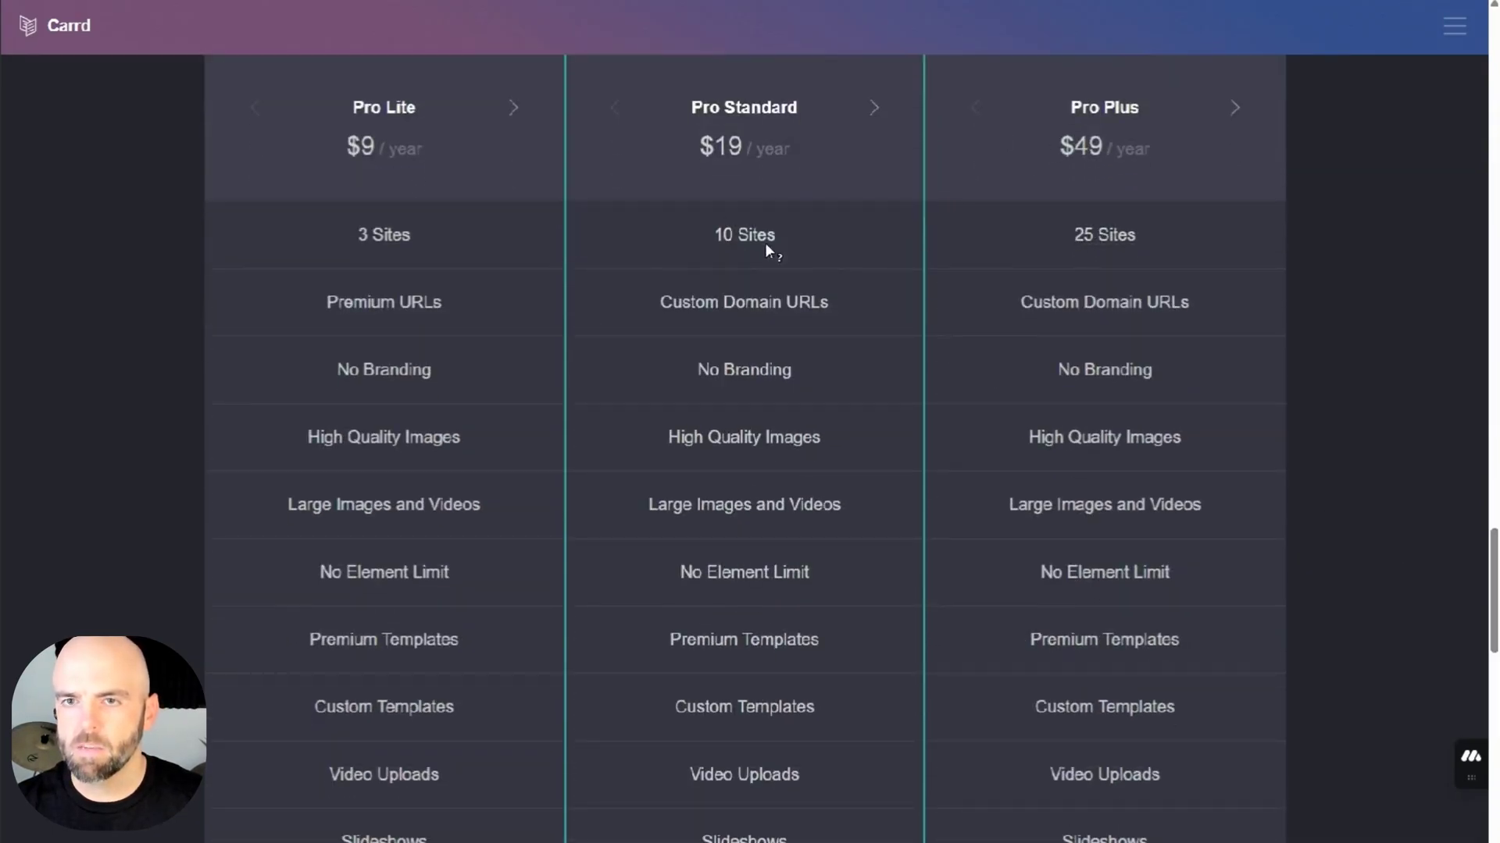
{"action": "scroll", "coordinate": [766, 245], "scroll_direction": "up", "scroll_amount": 1}
{"action": "left_click_drag", "start_coordinate": [726, 320], "coordinate": [791, 316]}
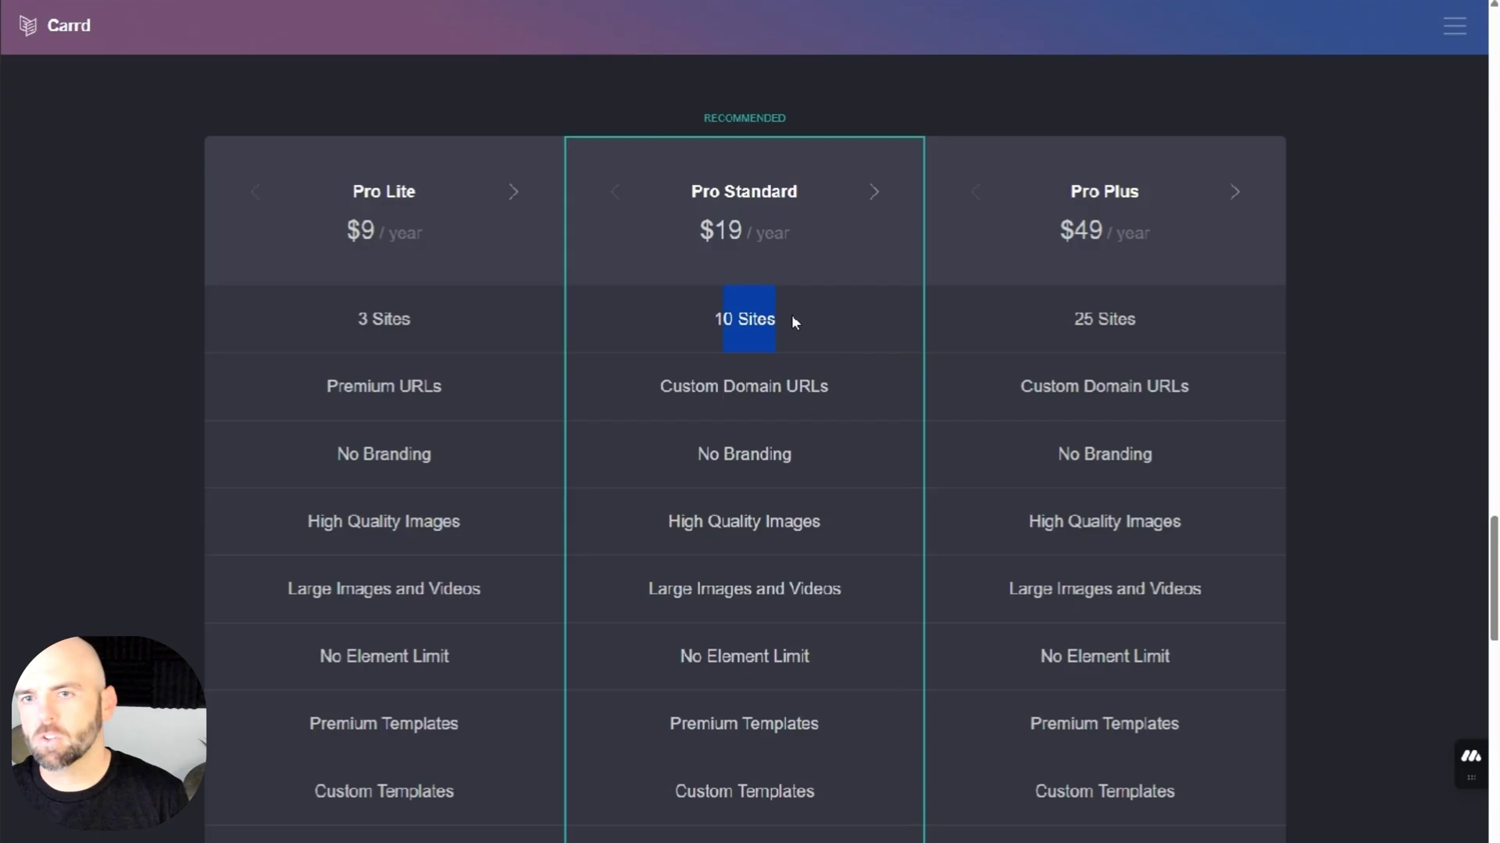
{"action": "left_click", "coordinate": [852, 344]}
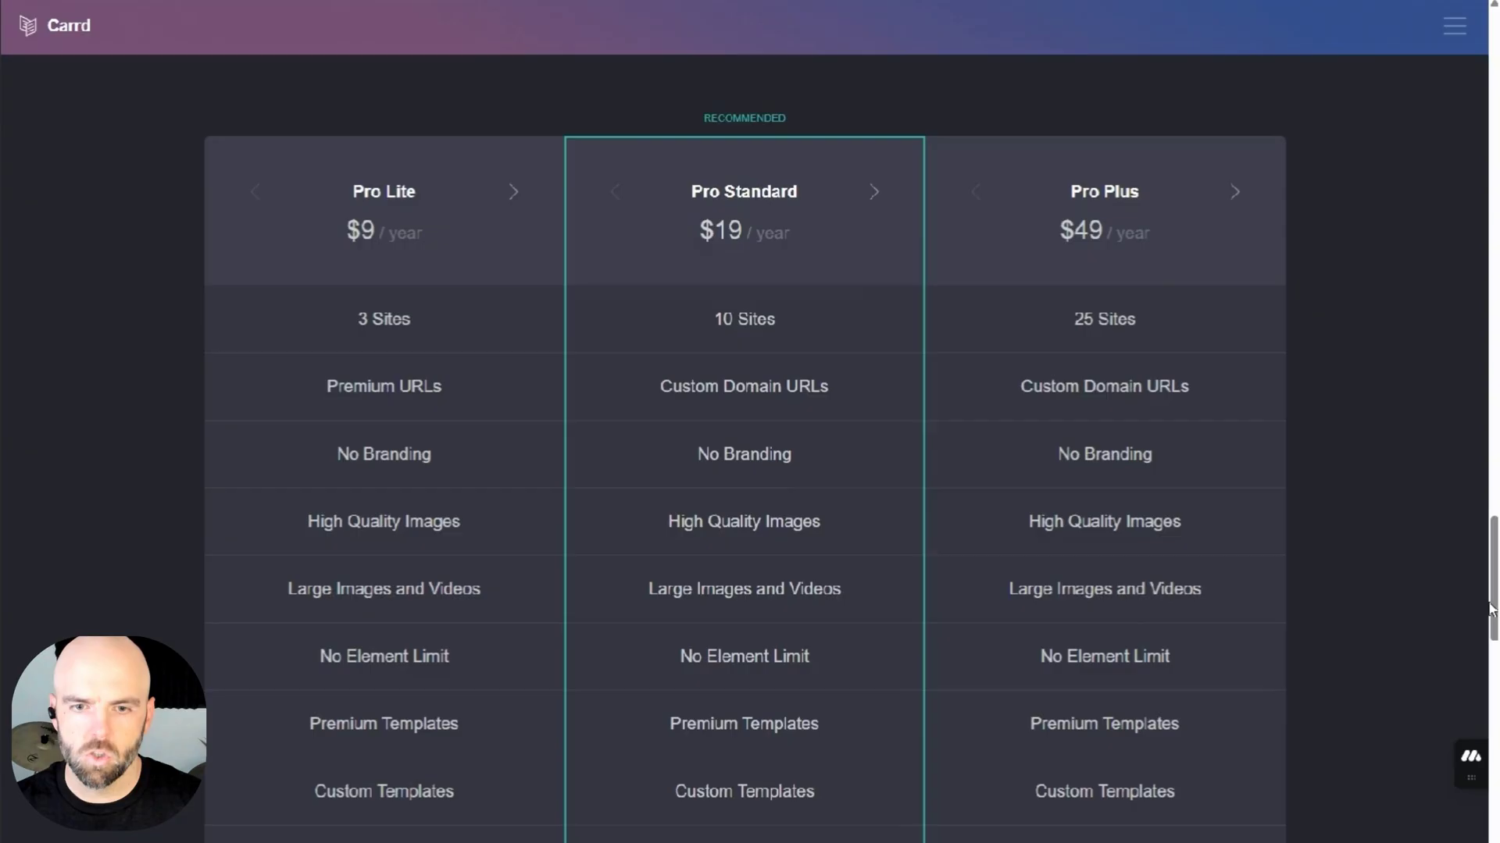
{"action": "scroll", "coordinate": [1364, 663], "scroll_direction": "down", "scroll_amount": 10}
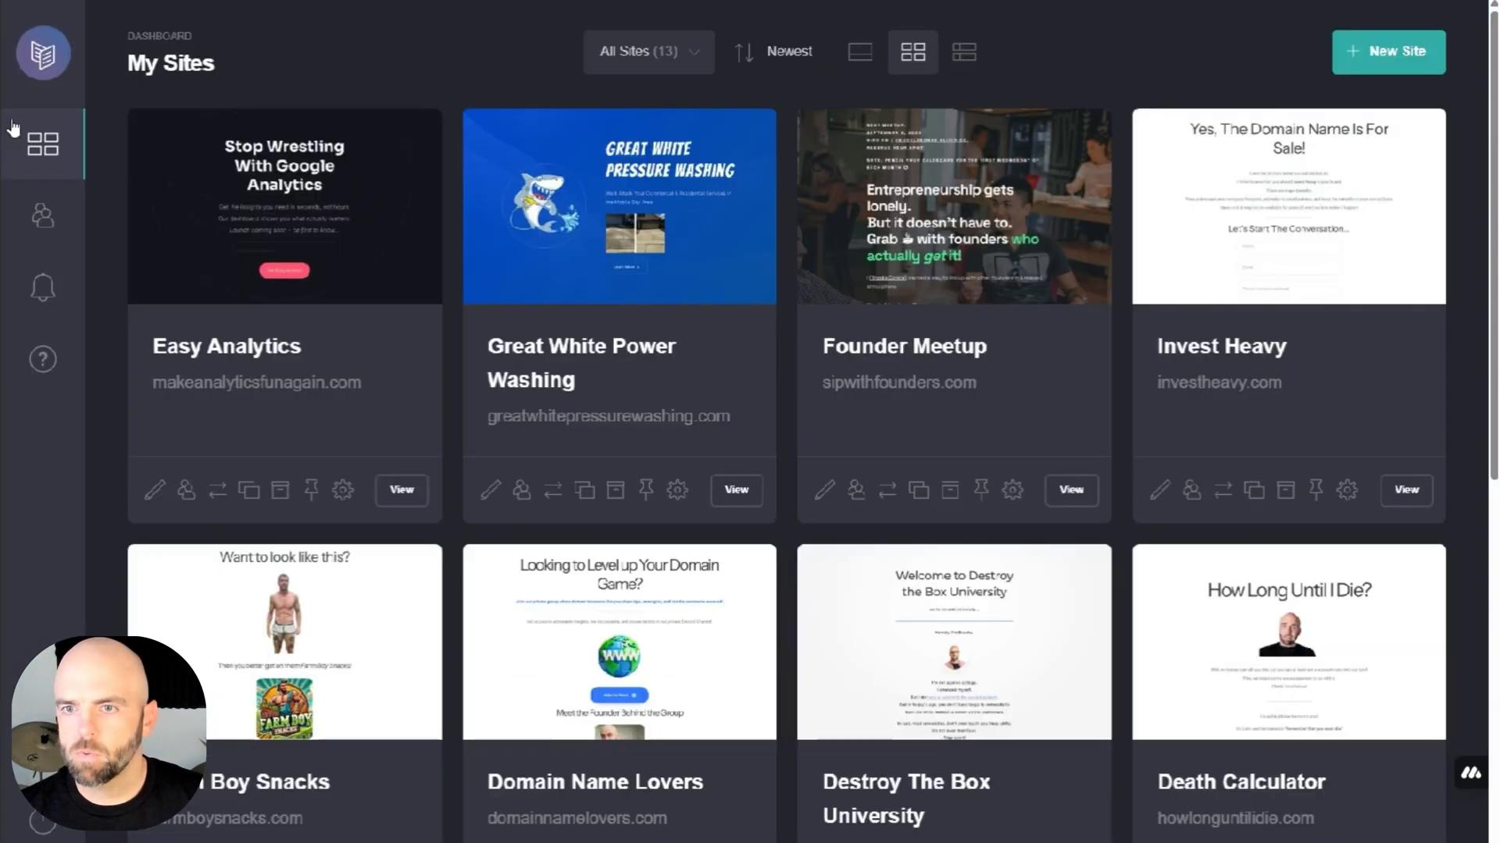
{"action": "scroll", "coordinate": [1047, 547], "scroll_direction": "down", "scroll_amount": 8}
{"action": "scroll", "coordinate": [1046, 547], "scroll_direction": "up", "scroll_amount": 7}
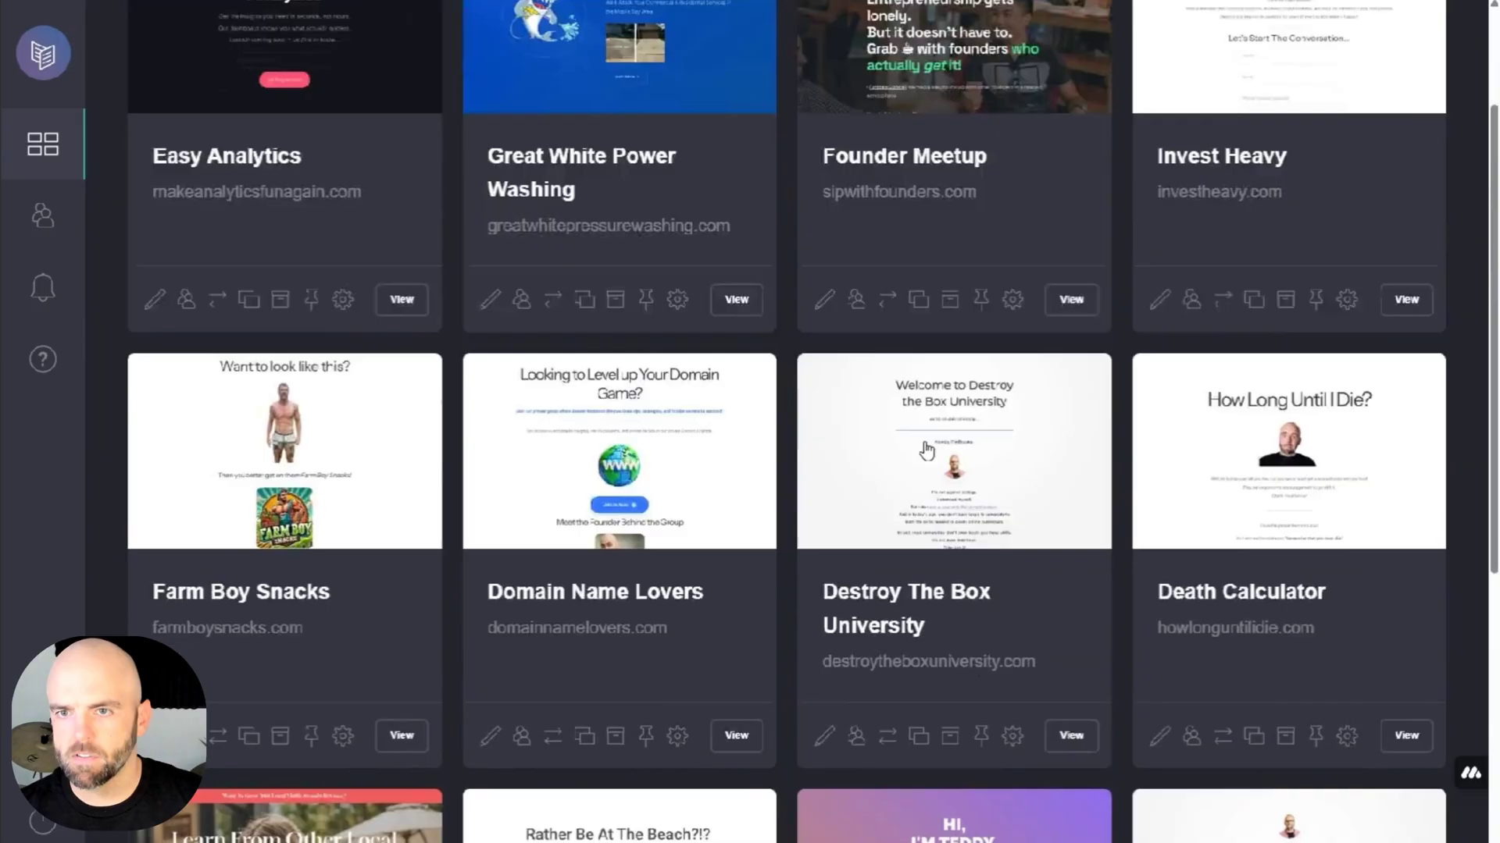
{"action": "scroll", "coordinate": [936, 477], "scroll_direction": "up", "scroll_amount": 1}
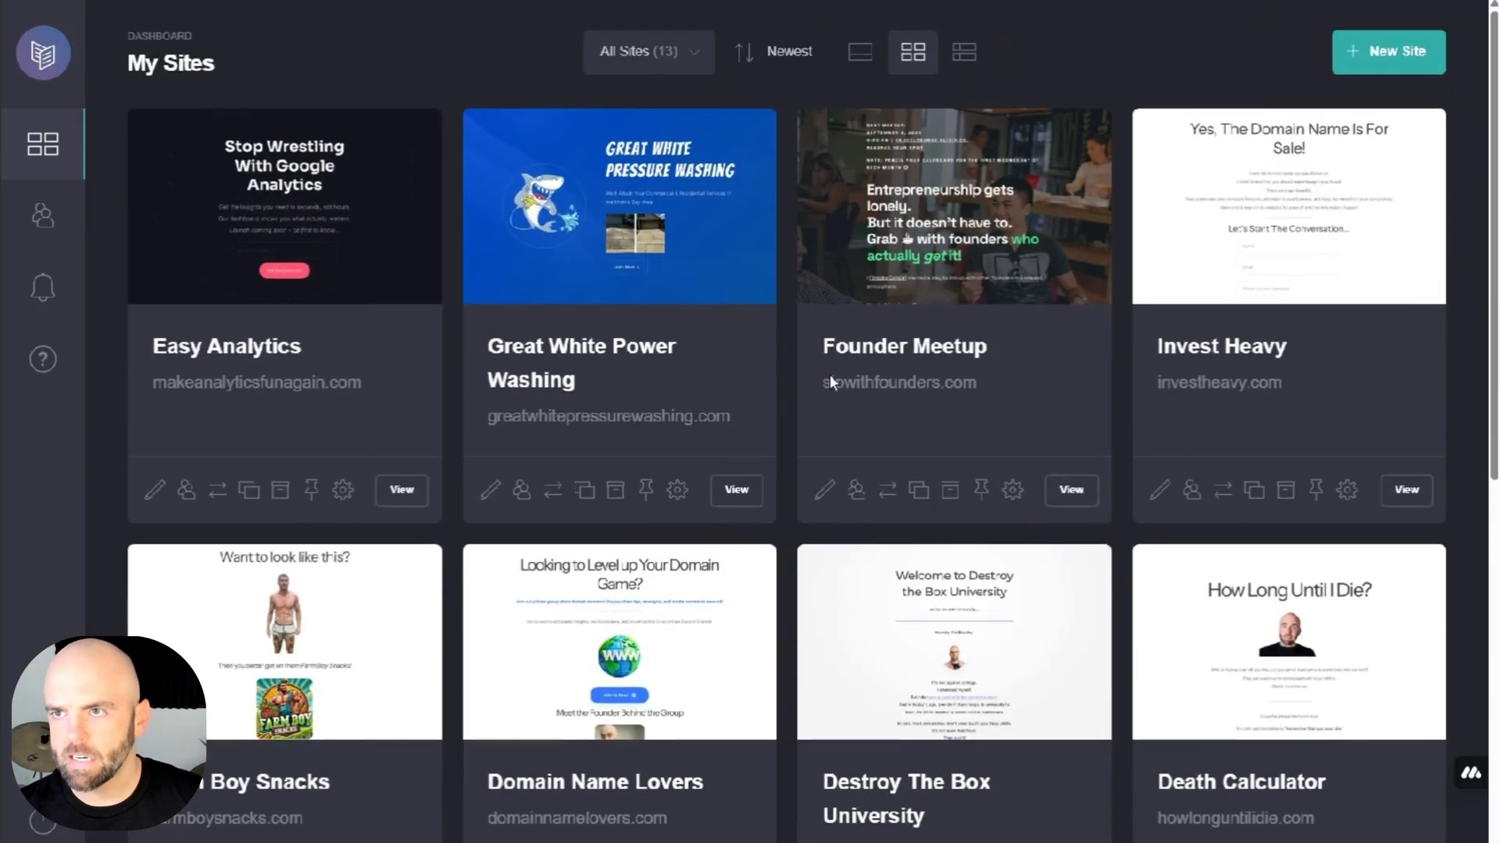
Step: Start a new site and choose the Random Product template from the gallery
{"action": "left_click", "coordinate": [1388, 55]}
{"action": "scroll", "coordinate": [724, 472], "scroll_direction": "down", "scroll_amount": 5}
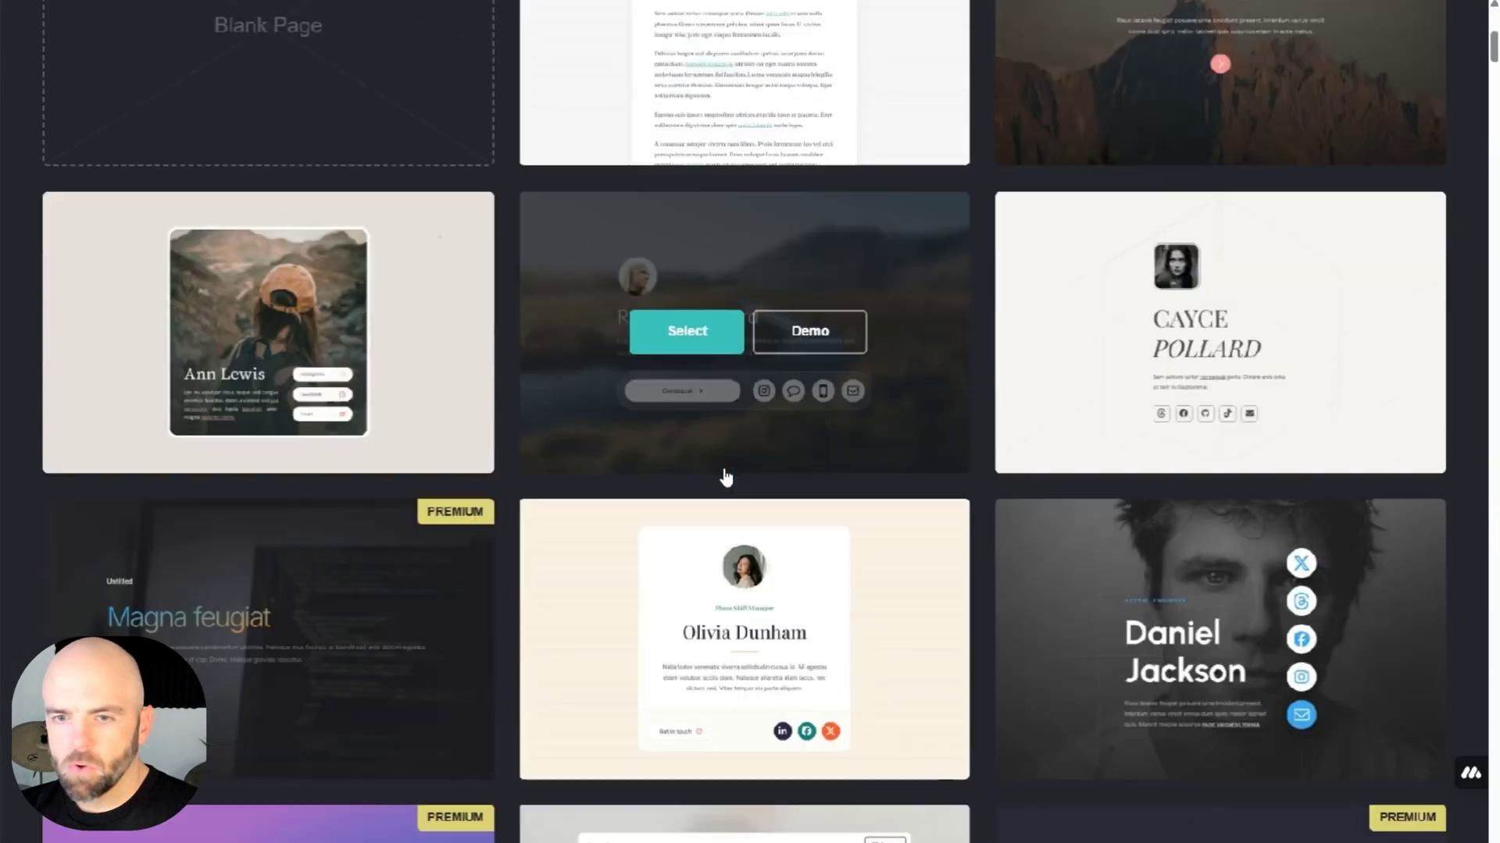
{"action": "scroll", "coordinate": [726, 477], "scroll_direction": "down", "scroll_amount": 10}
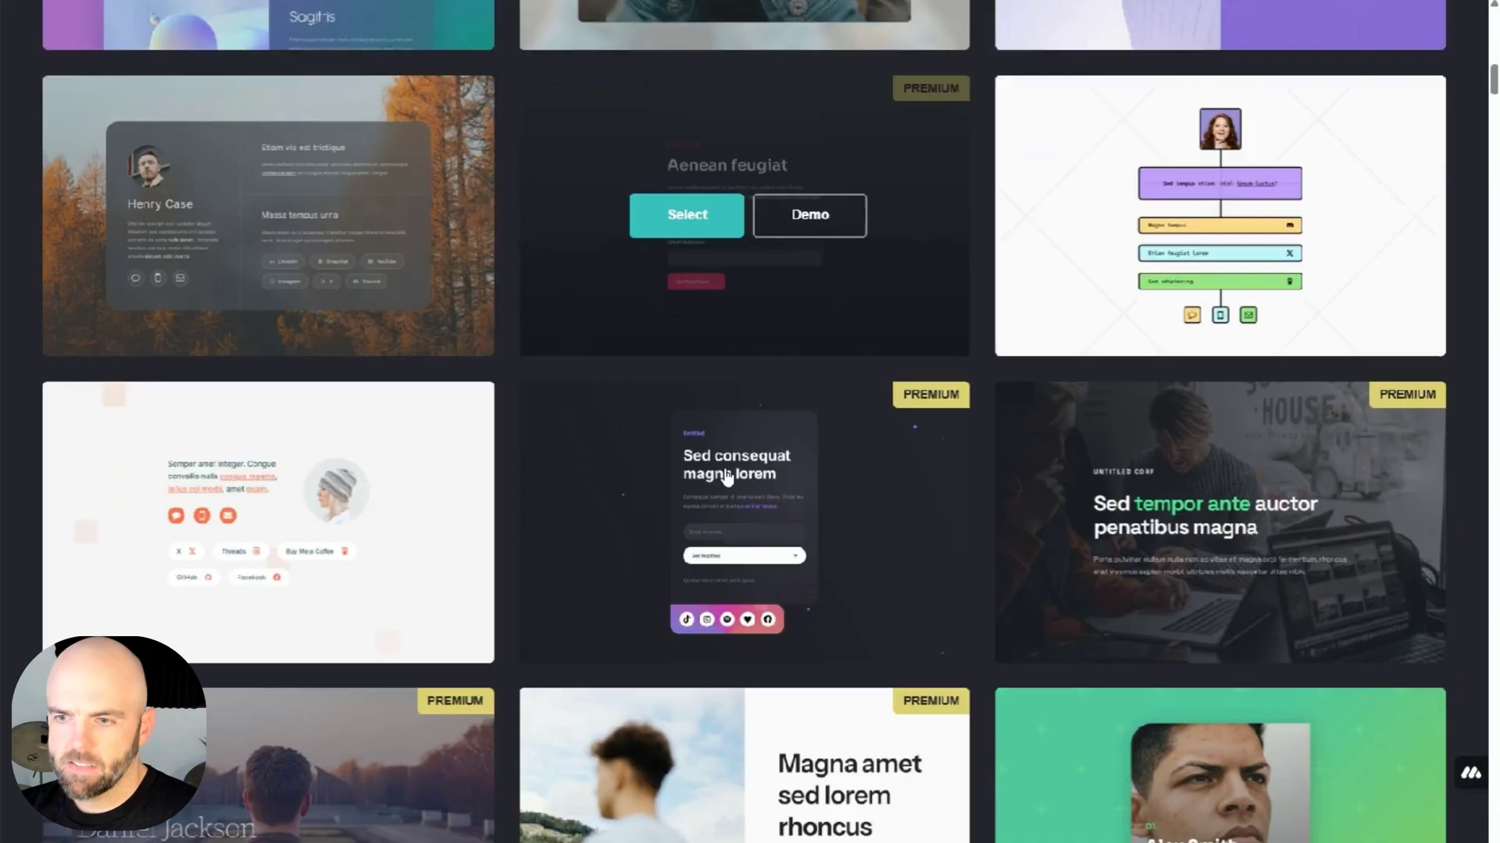
{"action": "scroll", "coordinate": [726, 475], "scroll_direction": "down", "scroll_amount": 10}
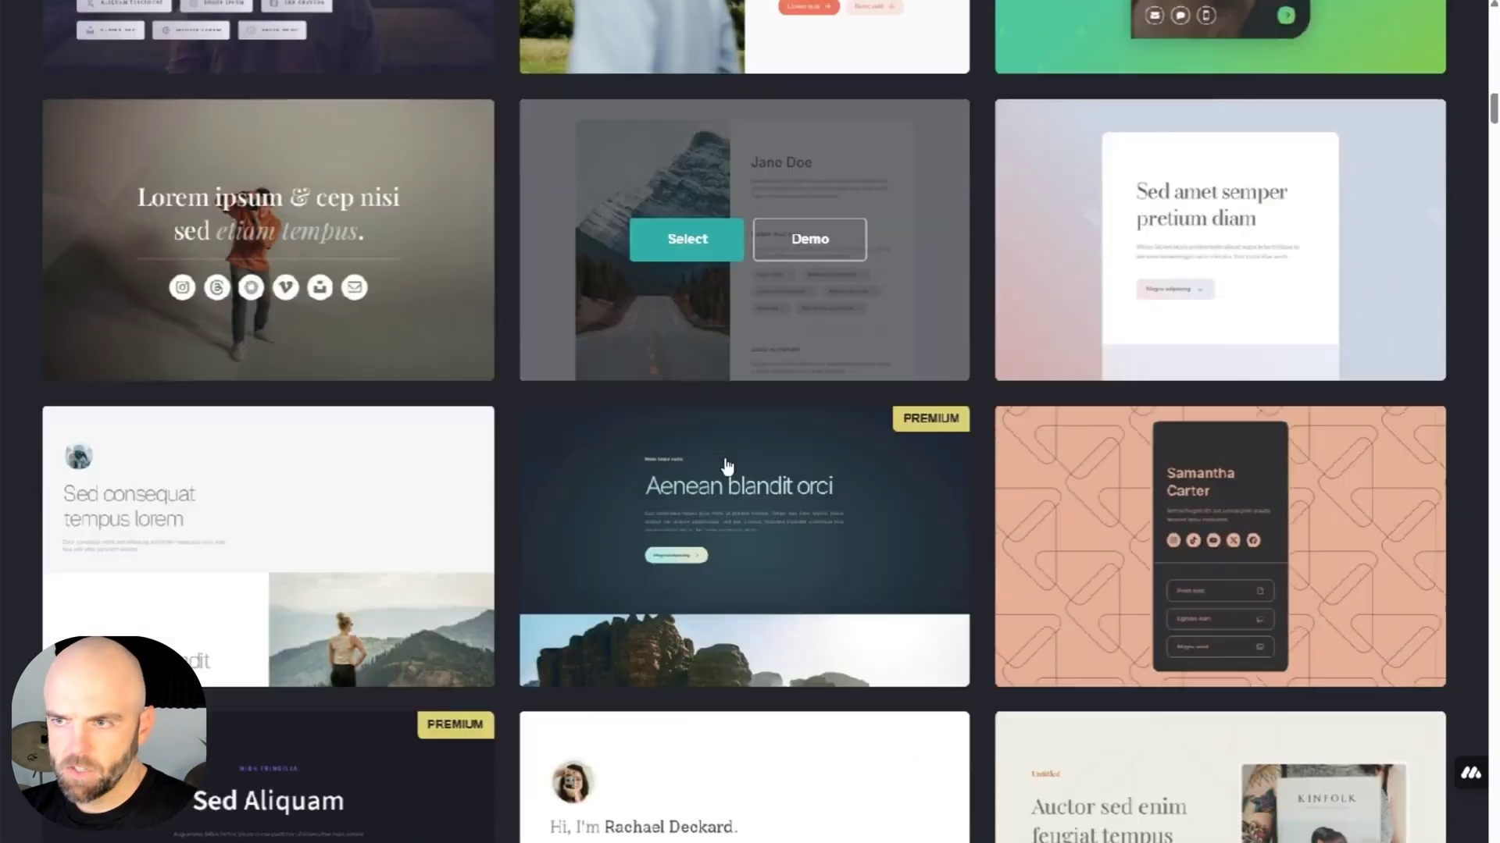
{"action": "scroll", "coordinate": [725, 462], "scroll_direction": "down", "scroll_amount": 6}
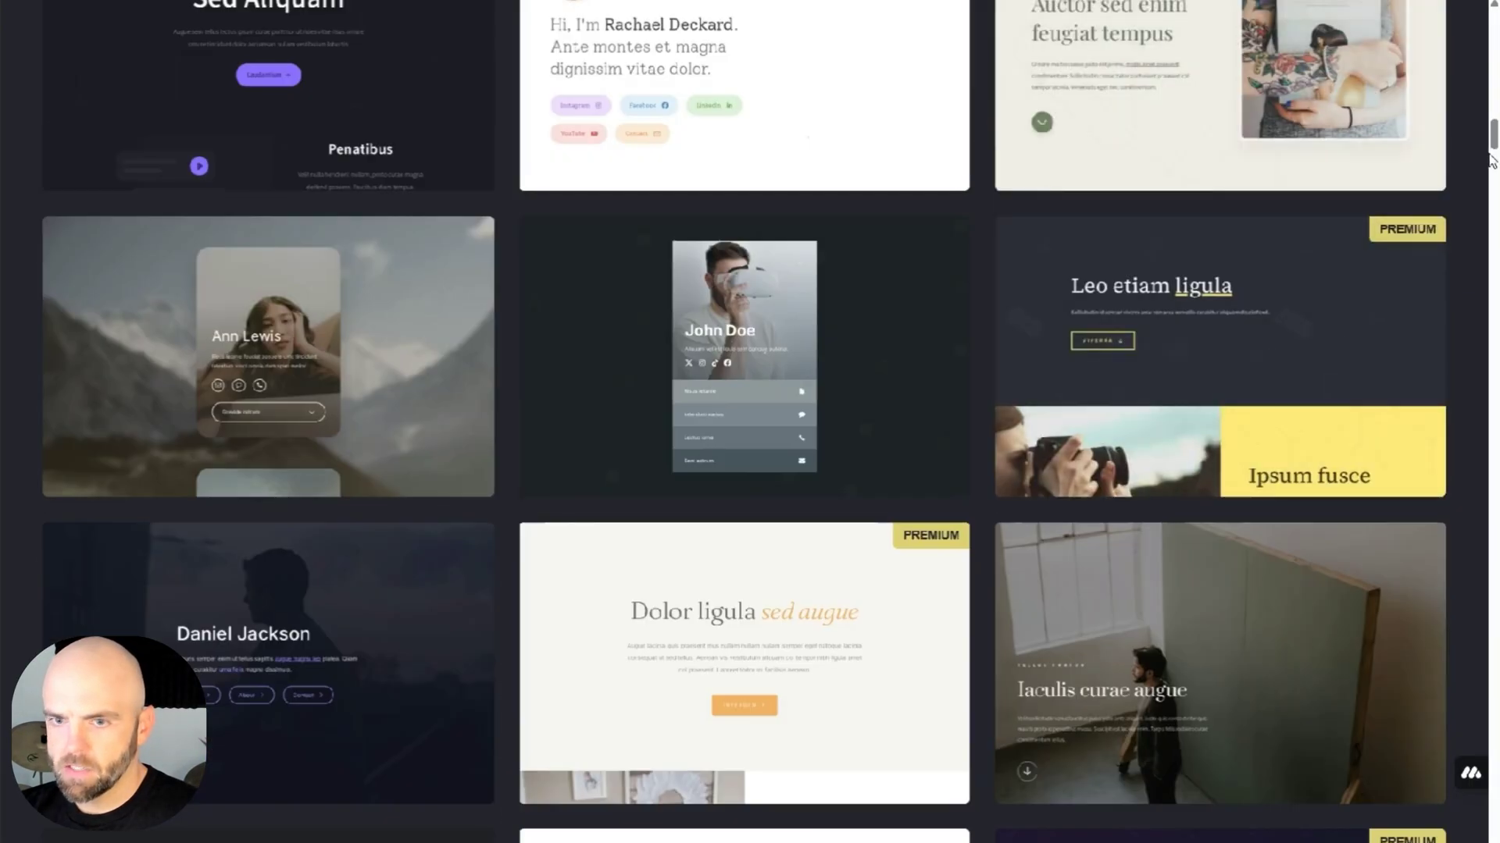
{"action": "left_click_drag", "start_coordinate": [1493, 140], "coordinate": [1493, 574]}
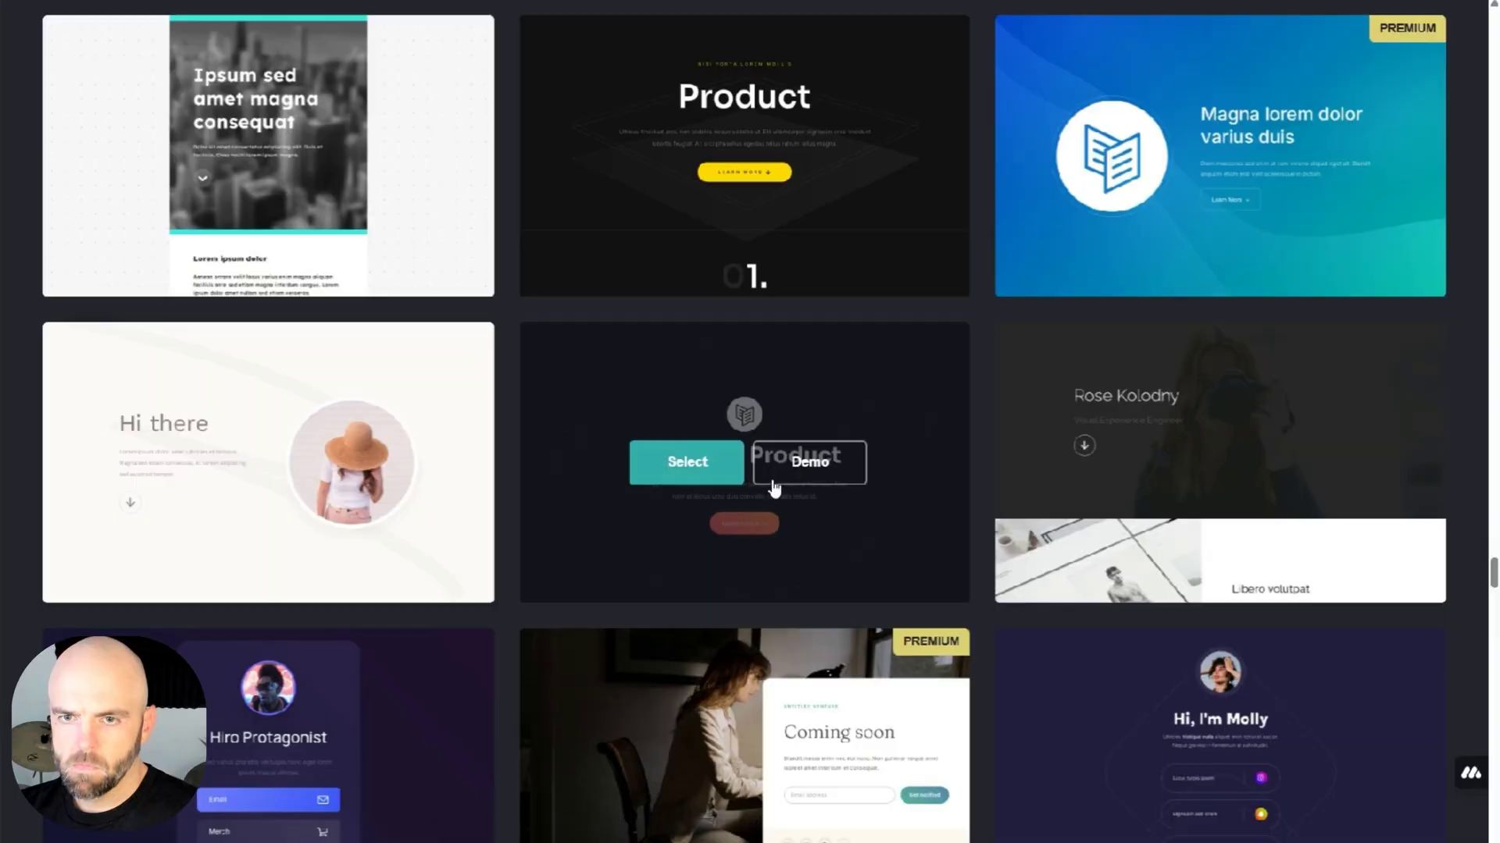
{"action": "left_click", "coordinate": [678, 461]}
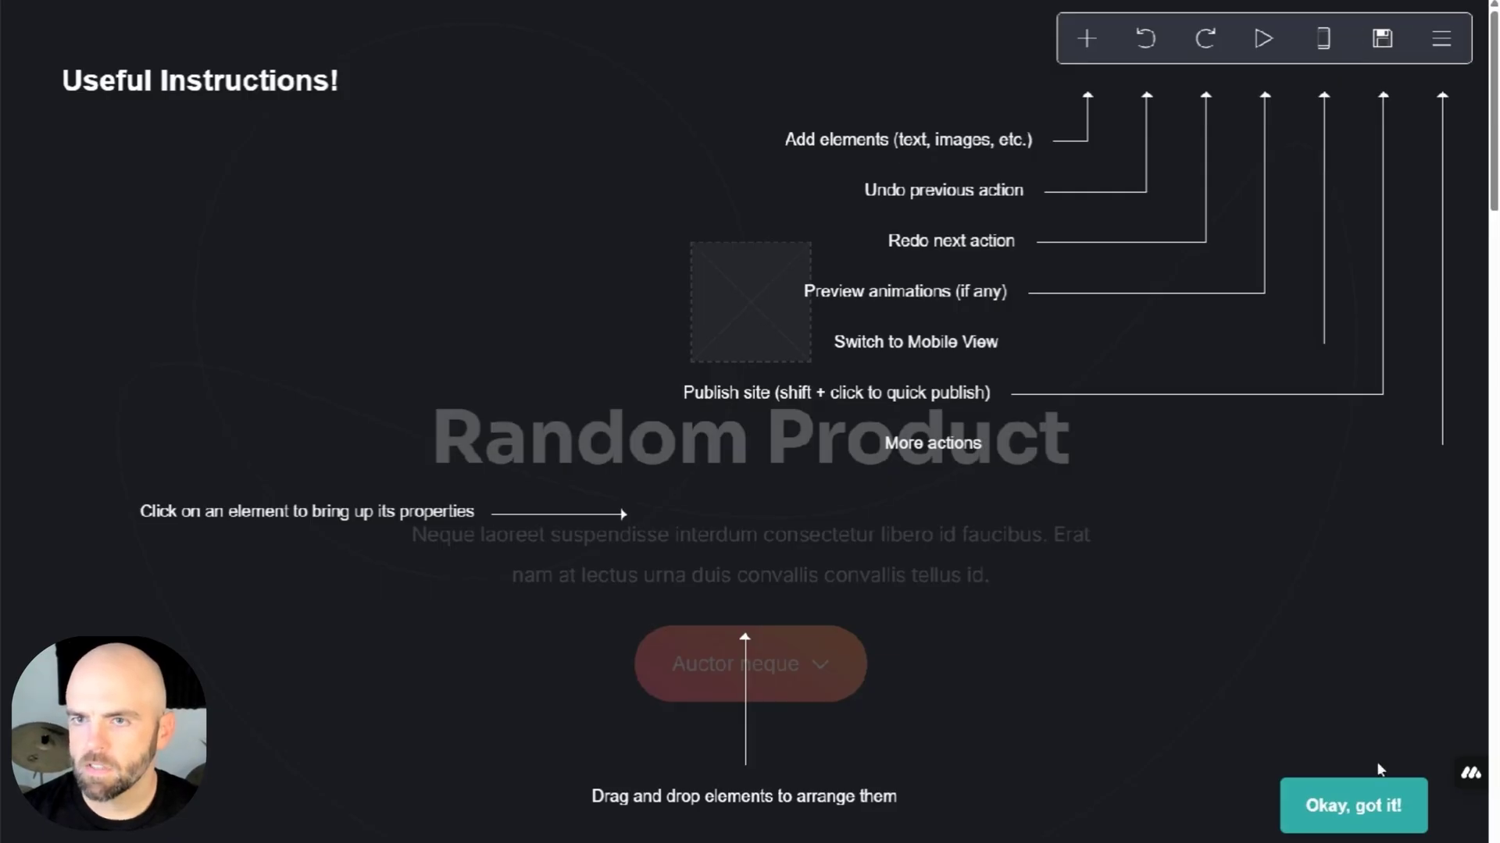
Step: Dismiss the instructions overlay and delete the orange two-column feature section, discarding its contents
{"action": "left_click", "coordinate": [1363, 803]}
{"action": "scroll", "coordinate": [907, 478], "scroll_direction": "down", "scroll_amount": 1}
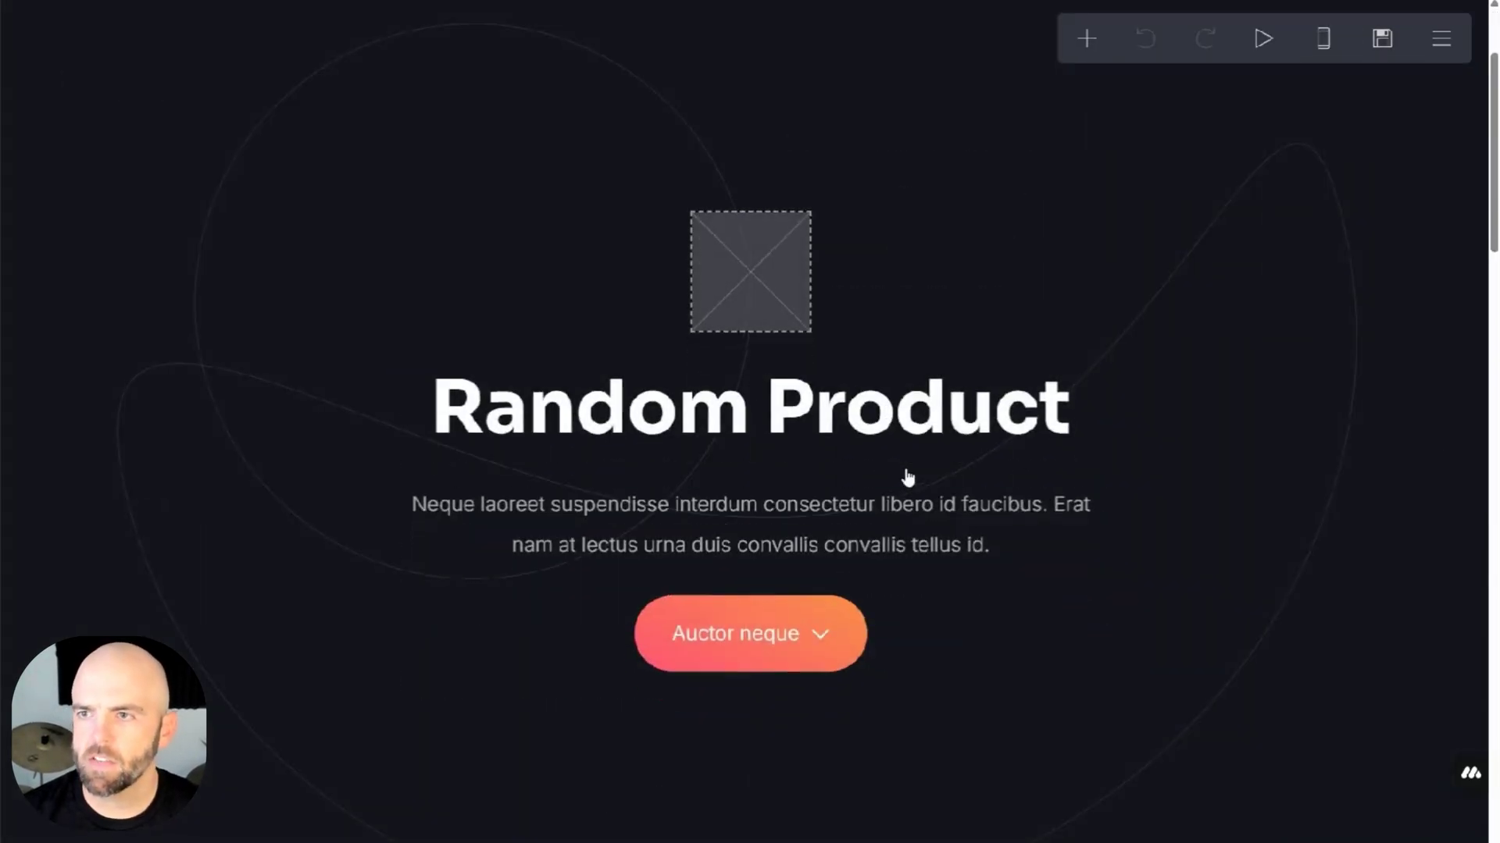
{"action": "scroll", "coordinate": [796, 361], "scroll_direction": "down", "scroll_amount": 4}
{"action": "scroll", "coordinate": [797, 362], "scroll_direction": "up", "scroll_amount": 5}
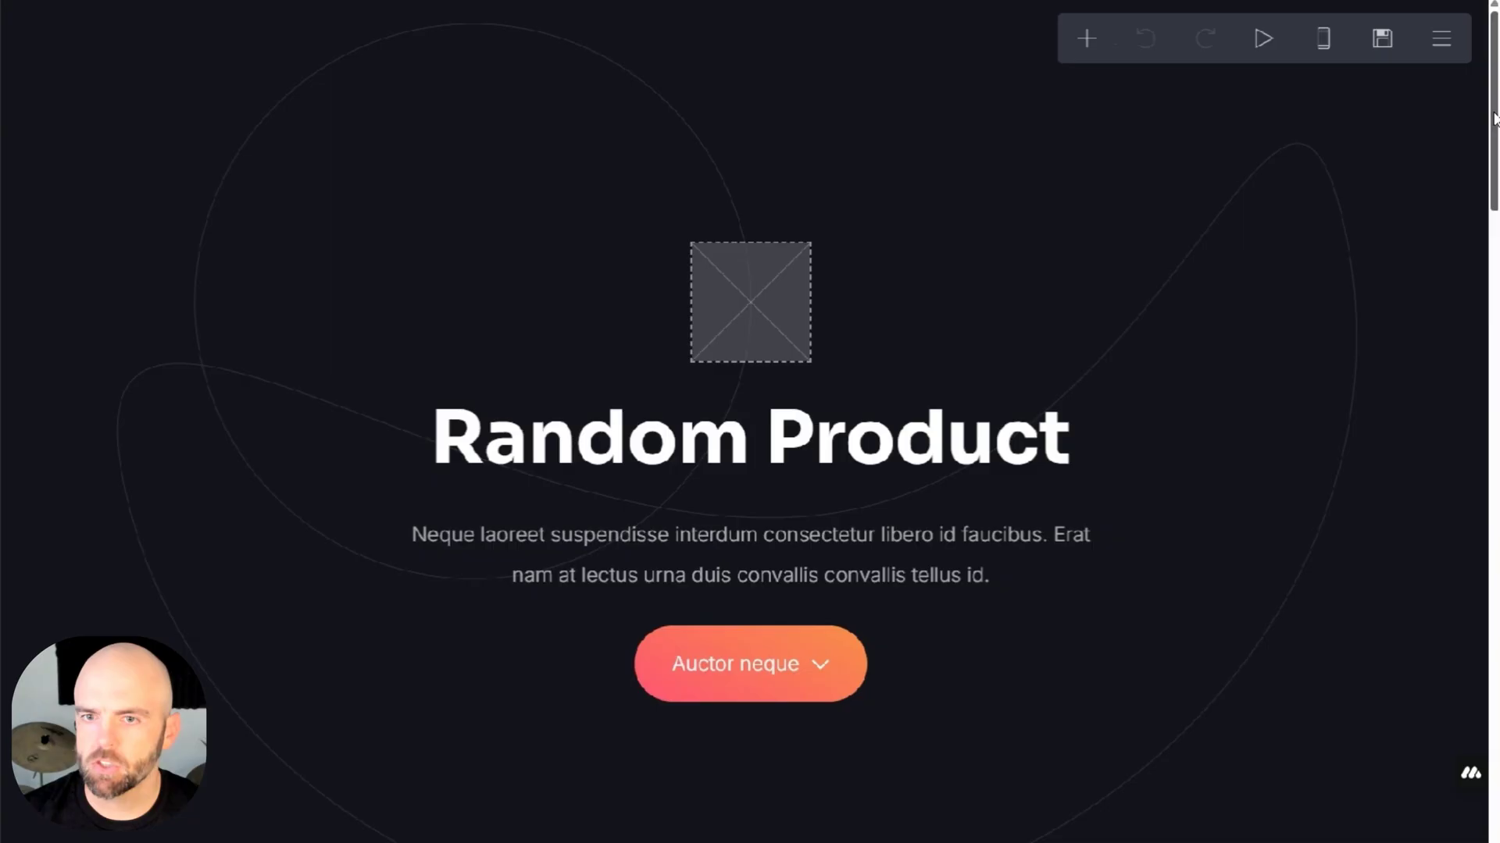
{"action": "mouse_move", "coordinate": [1493, 117]}
{"action": "left_mouse_down"}
{"action": "mouse_move", "coordinate": [1494, 781]}
{"action": "mouse_move", "coordinate": [1493, 102]}
{"action": "left_mouse_up"}
{"action": "scroll", "coordinate": [1402, 279], "scroll_direction": "down", "scroll_amount": 5}
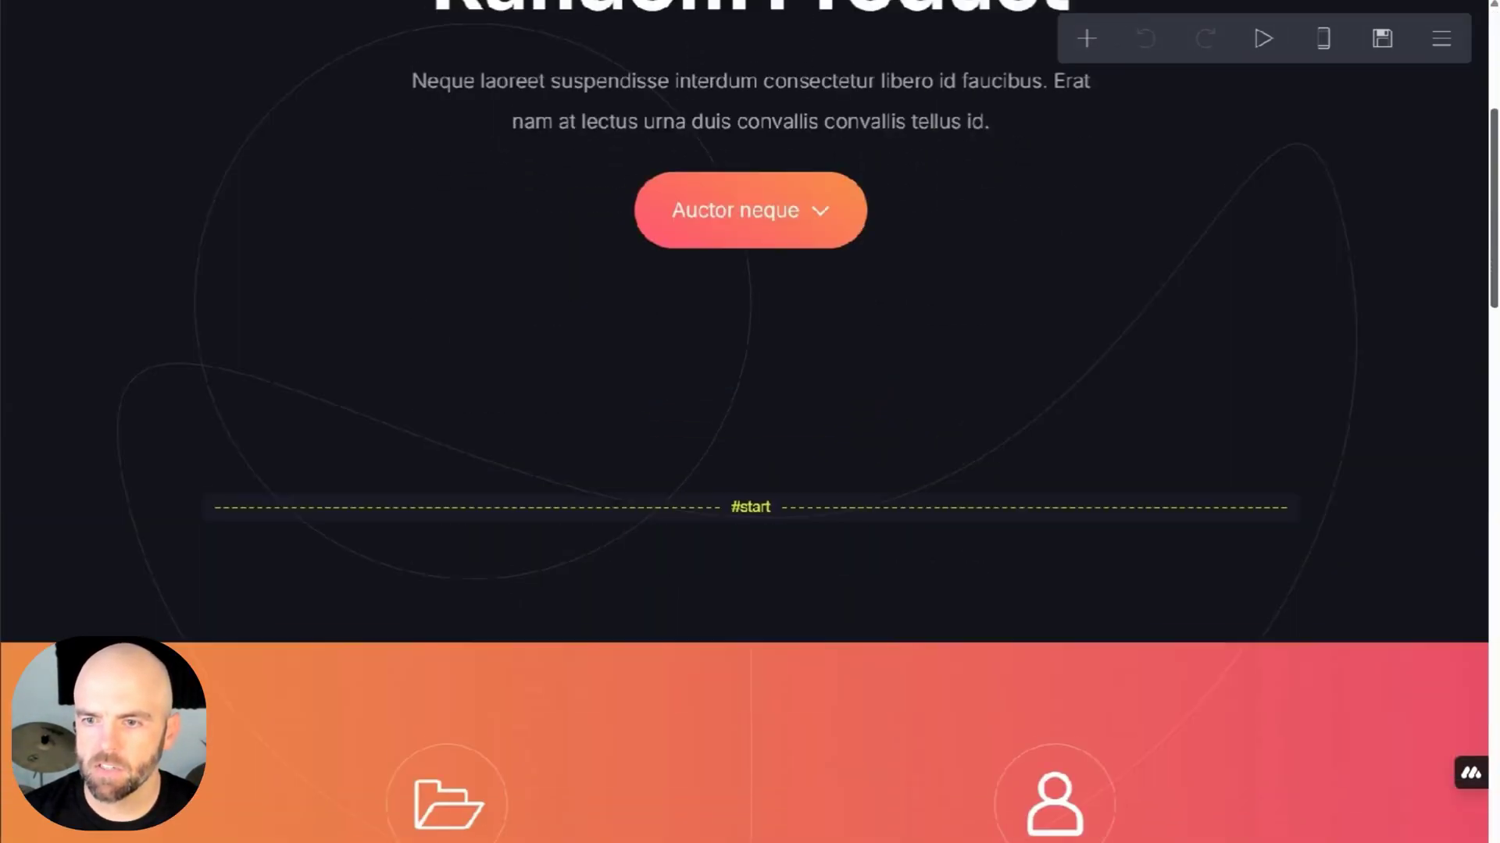
{"action": "left_click", "coordinate": [653, 713]}
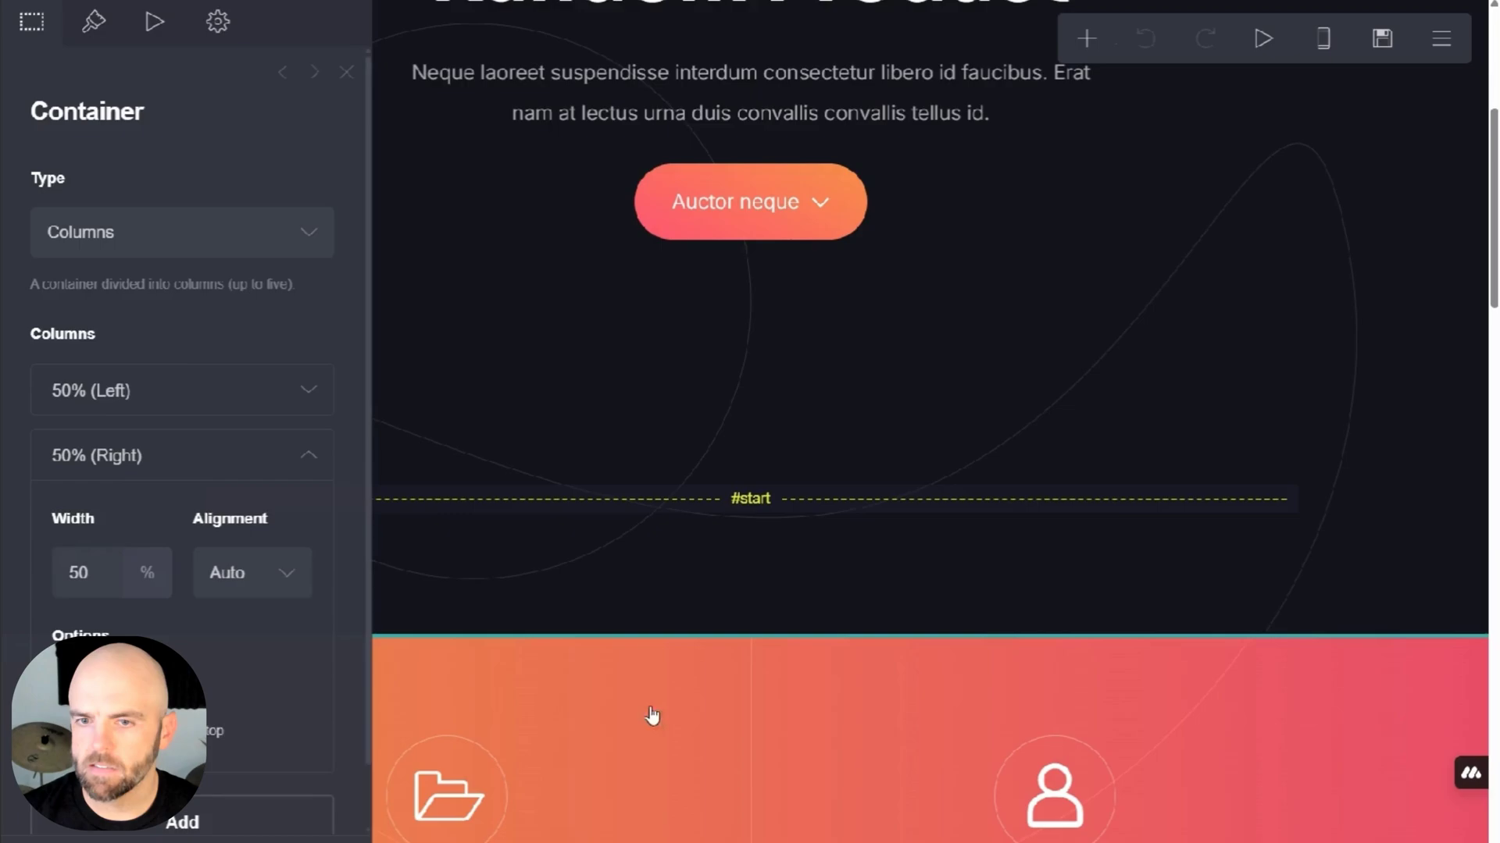
{"action": "left_click", "coordinate": [1005, 679]}
{"action": "scroll", "coordinate": [961, 640], "scroll_direction": "down", "scroll_amount": 3}
{"action": "left_click", "coordinate": [911, 600]}
{"action": "key", "text": "Delete"}
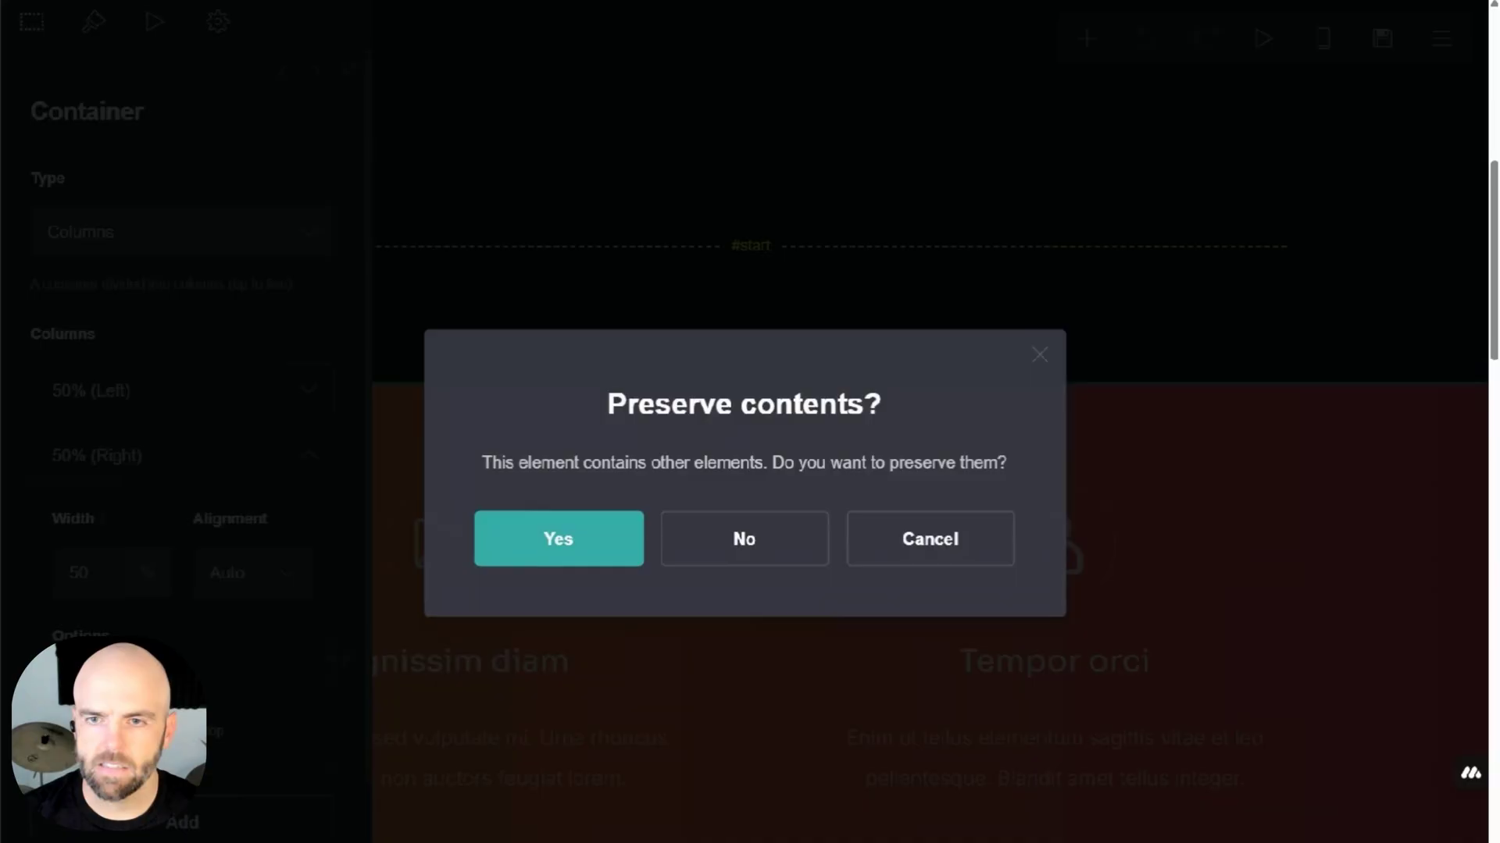
{"action": "left_click", "coordinate": [740, 542]}
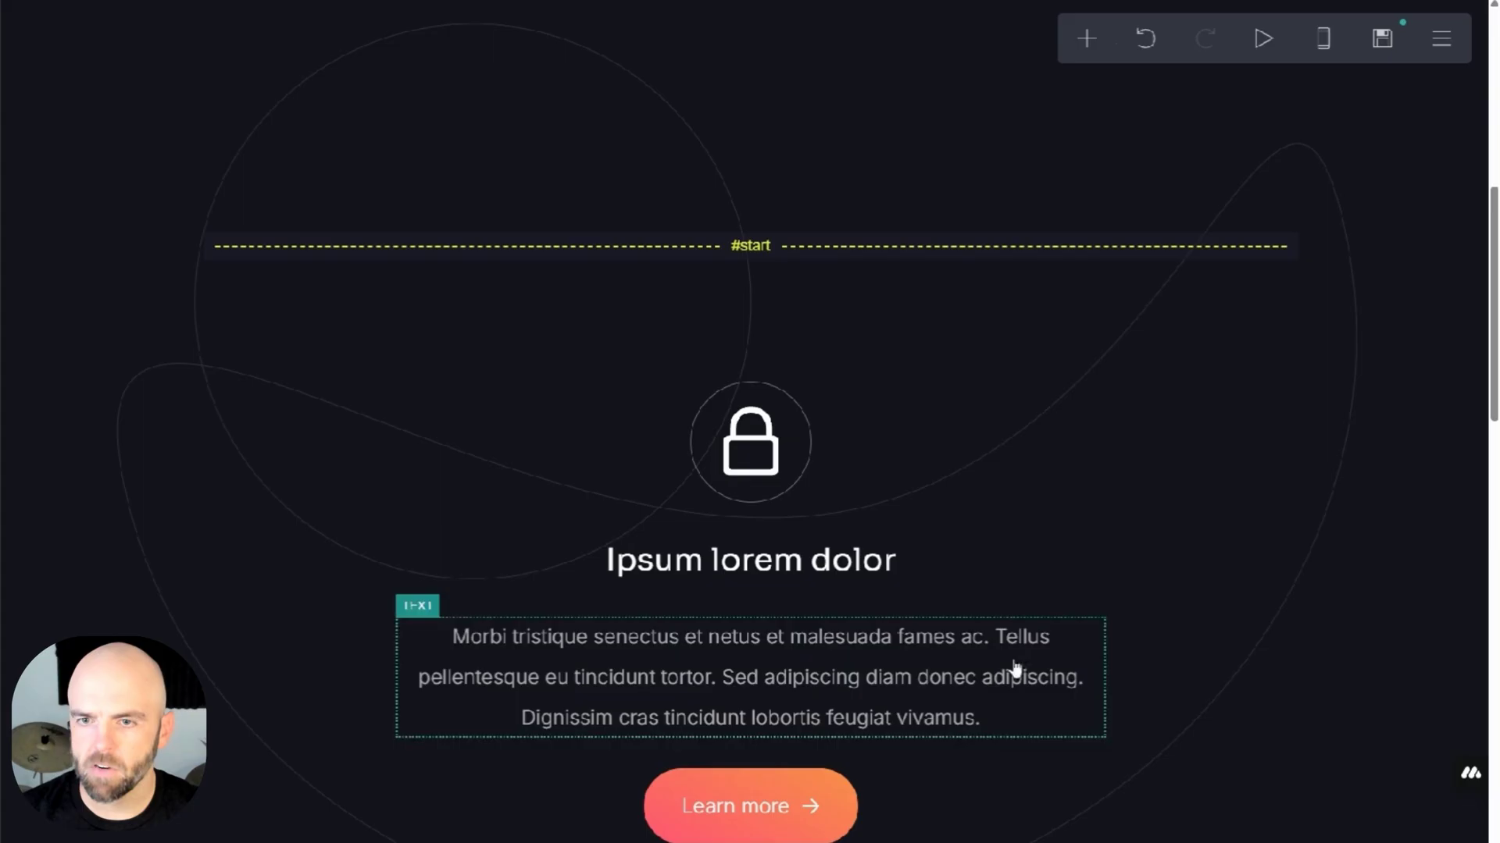
Step: Delete the lock feature container and the Sed libero container without keeping their contents
{"action": "left_click", "coordinate": [1178, 460]}
{"action": "key", "text": "Delete"}
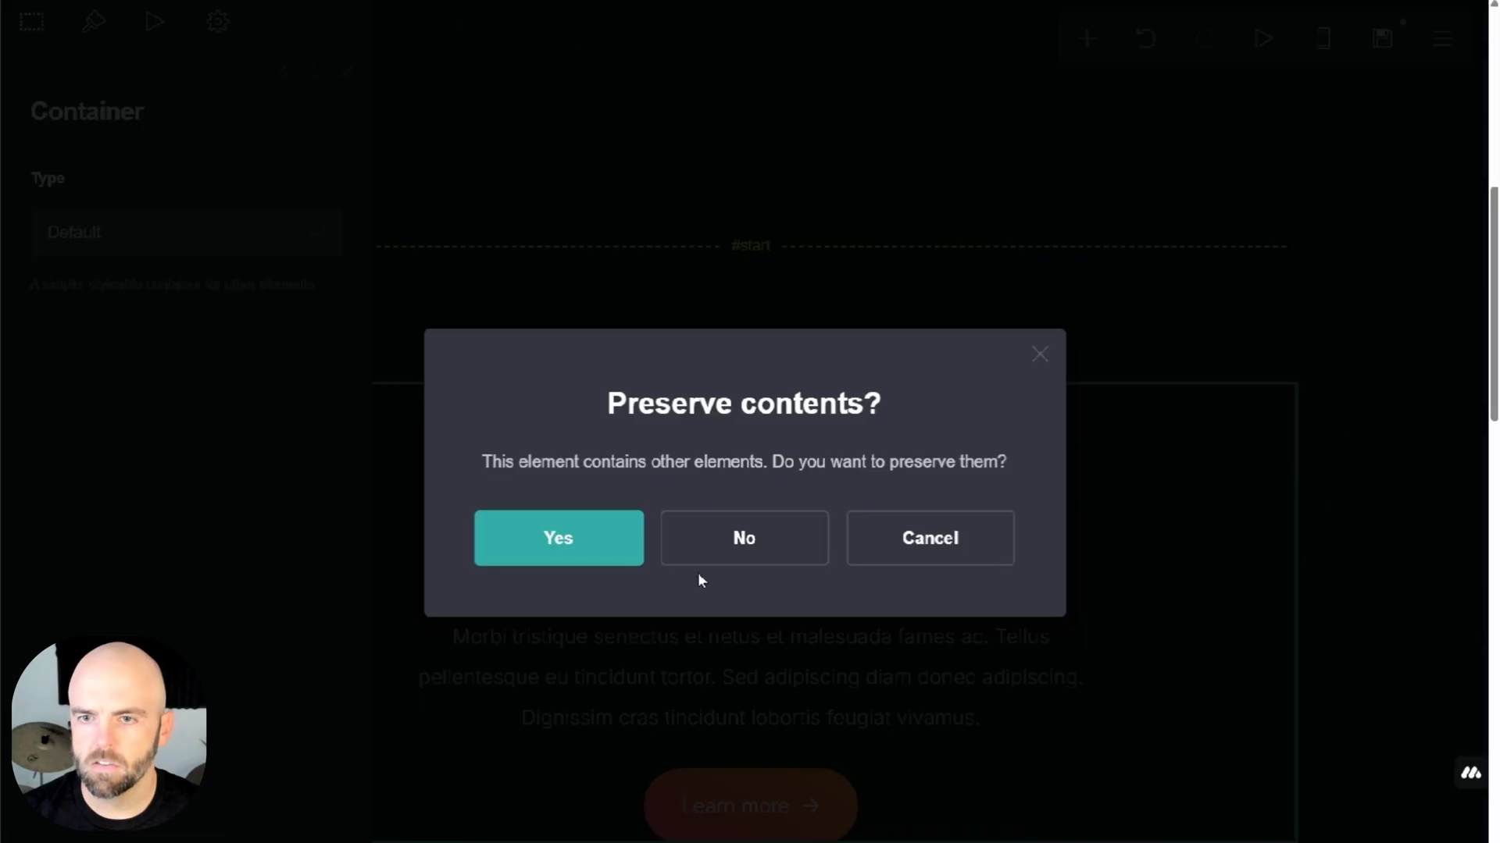
{"action": "left_click", "coordinate": [773, 545]}
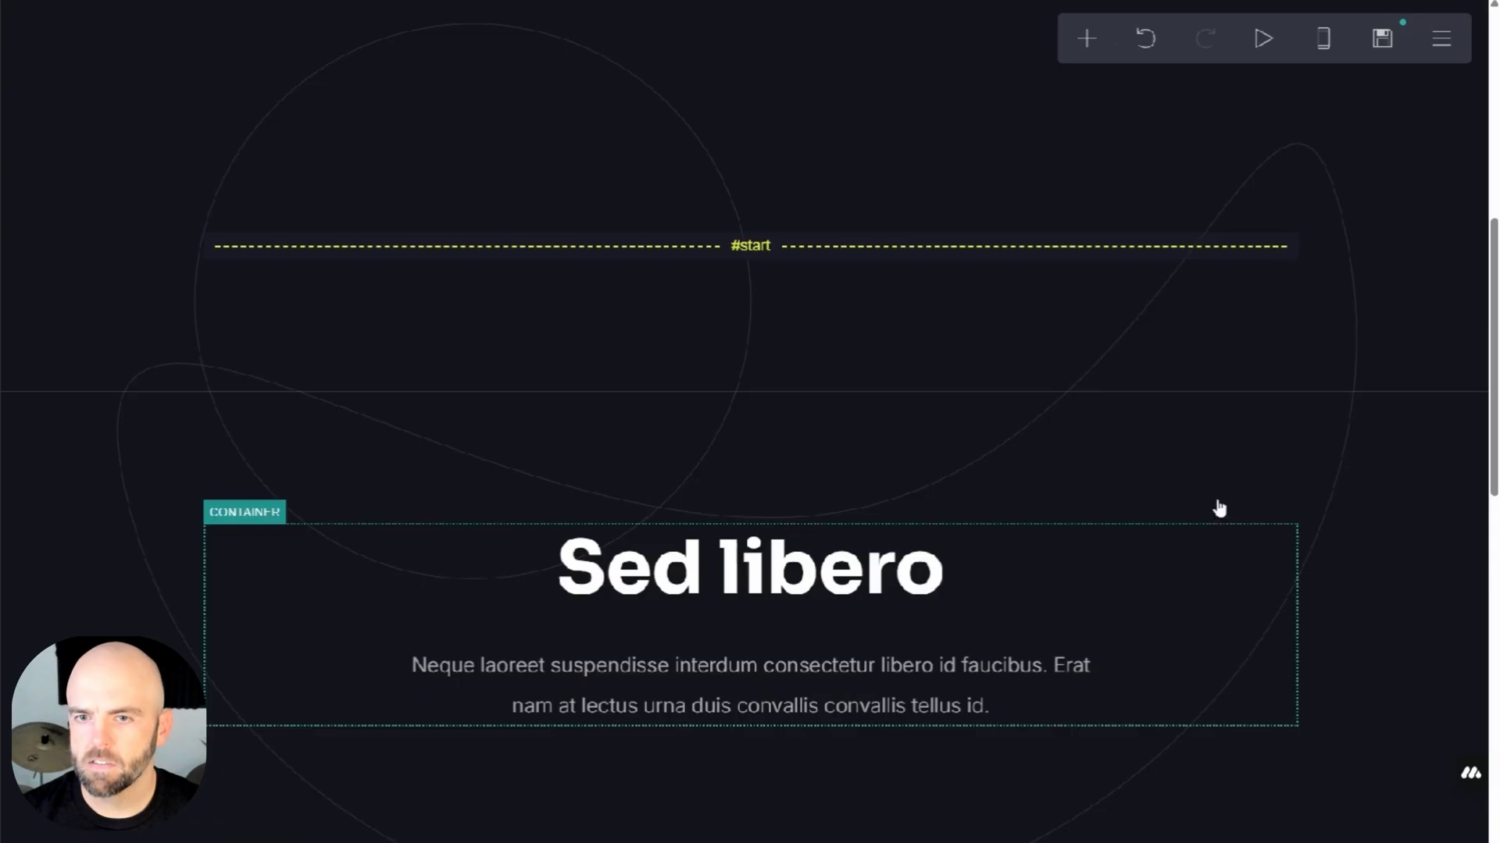
{"action": "left_click", "coordinate": [1234, 596]}
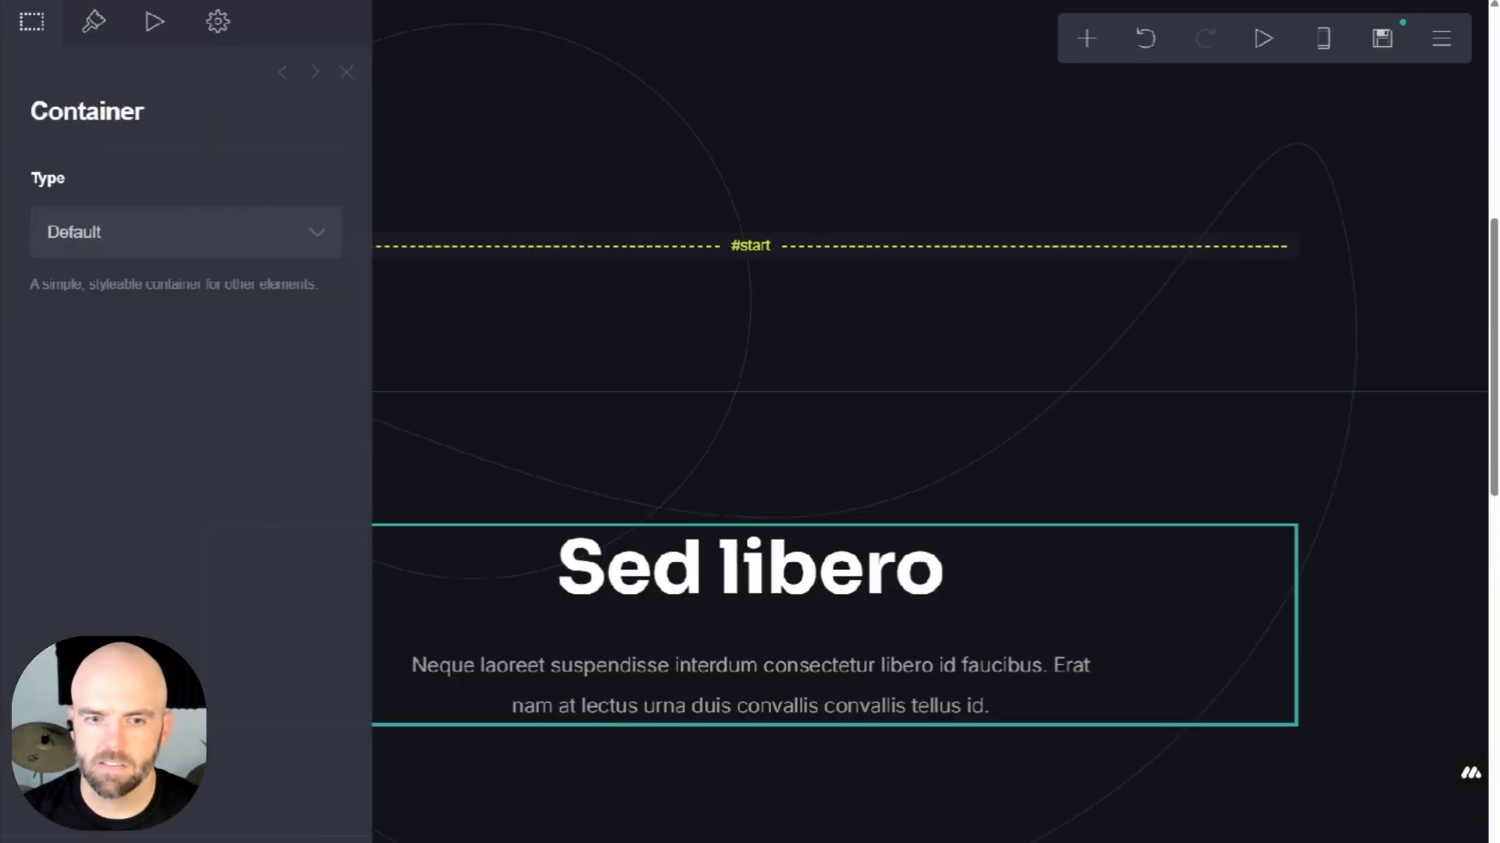
{"action": "key", "text": "Delete"}
{"action": "left_click", "coordinate": [742, 538]}
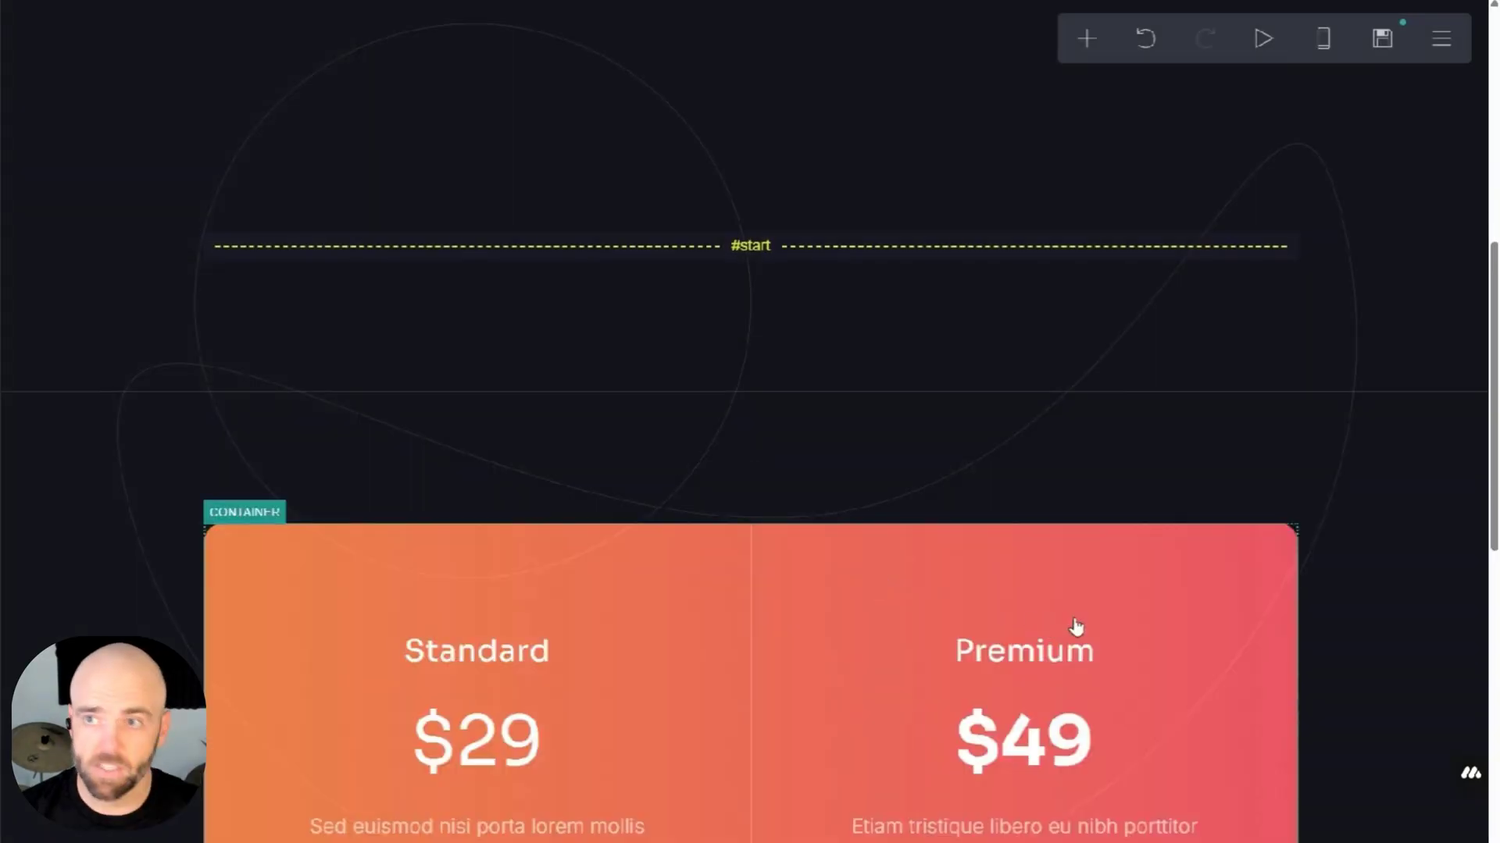
{"action": "scroll", "coordinate": [1075, 626], "scroll_direction": "up", "scroll_amount": 4}
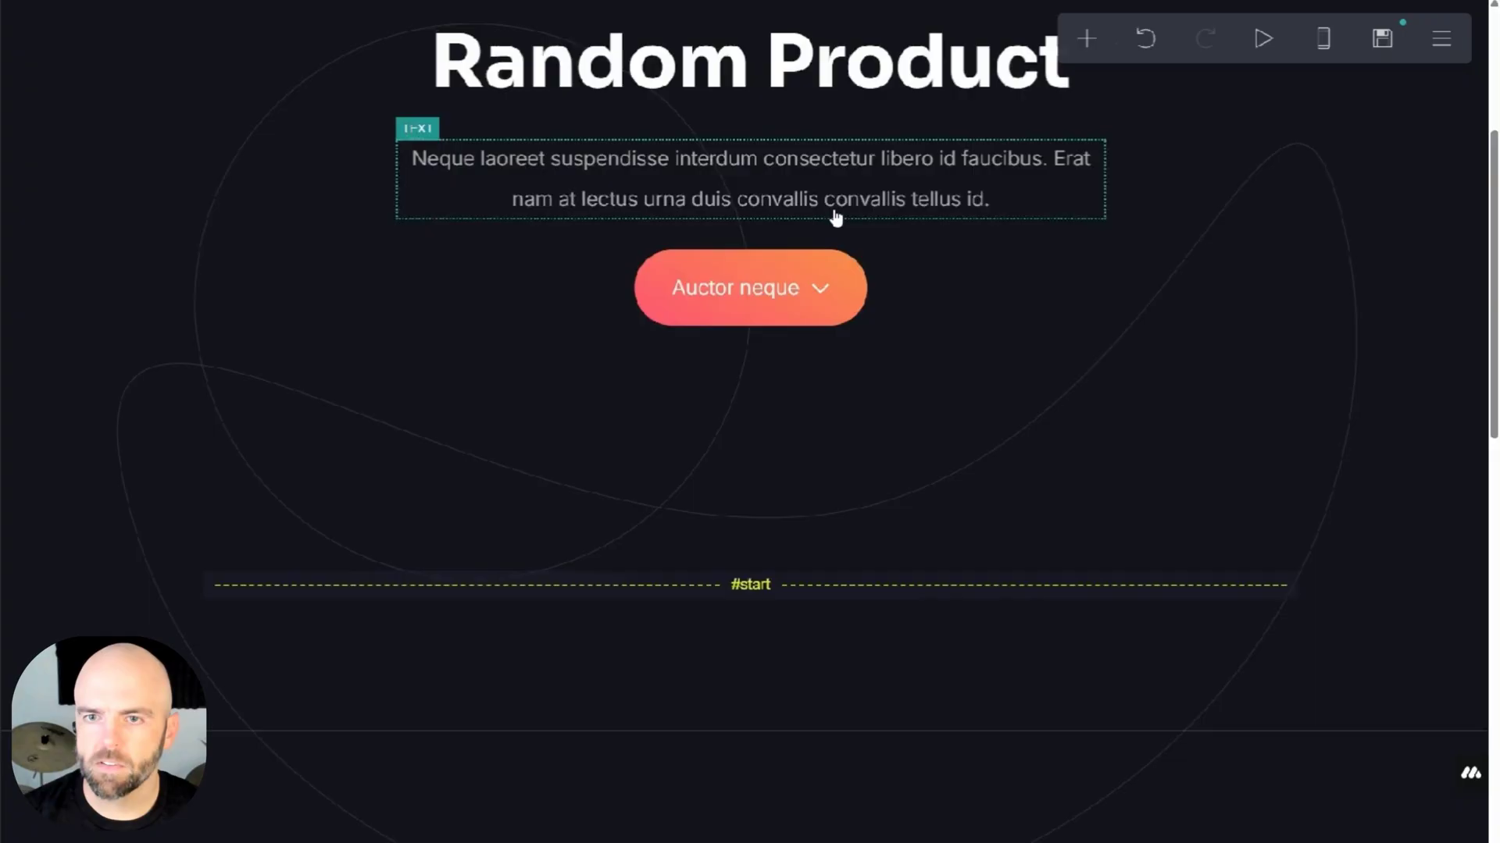
{"action": "scroll", "coordinate": [891, 187], "scroll_direction": "up", "scroll_amount": 5}
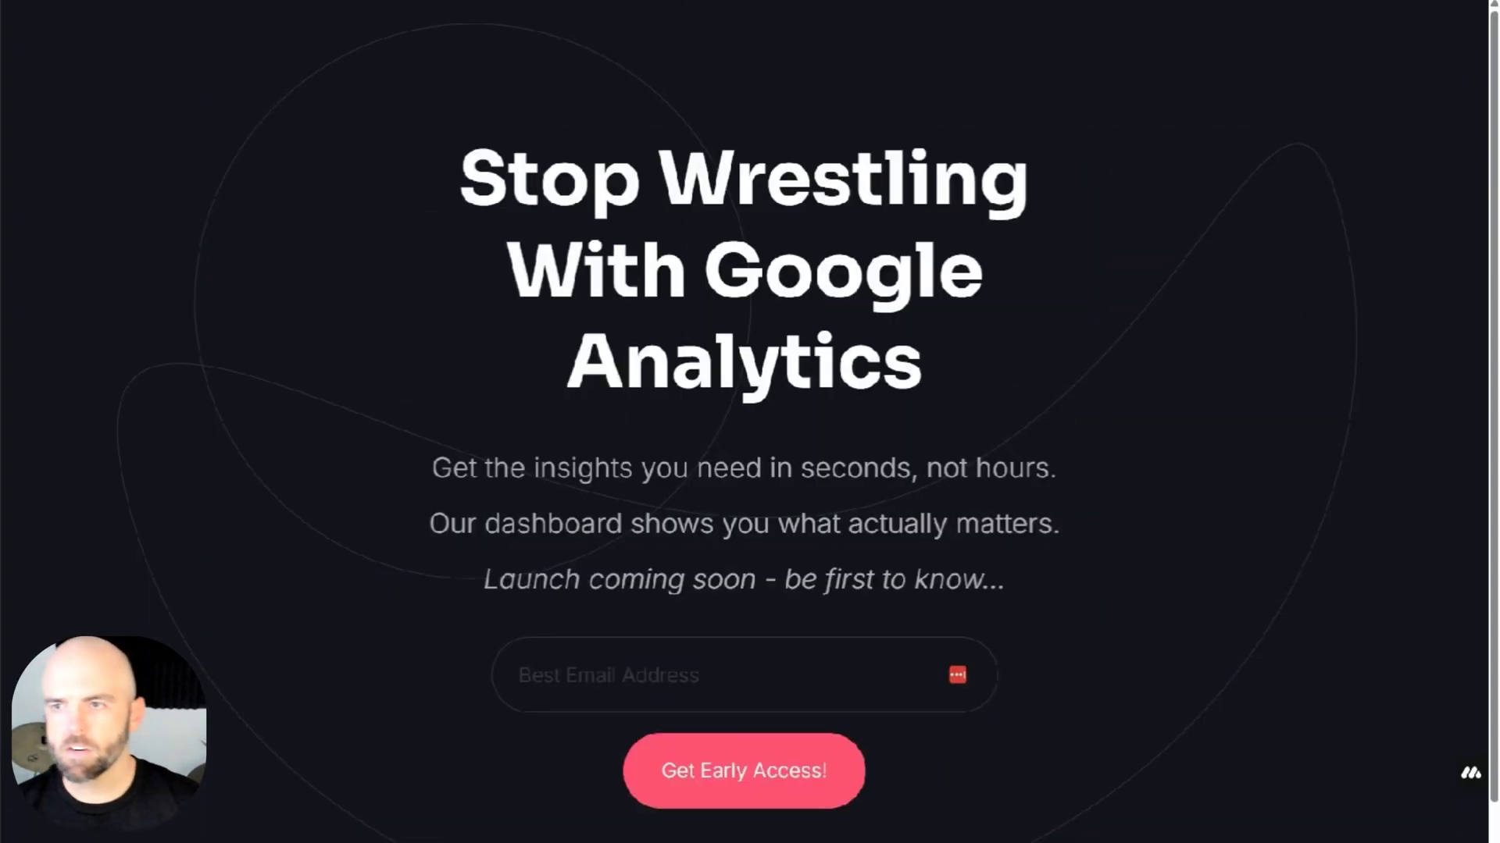
Step: Exit the editor, discarding the unpublished Random Product template draft
{"action": "scroll", "coordinate": [855, 233], "scroll_direction": "down", "scroll_amount": 2}
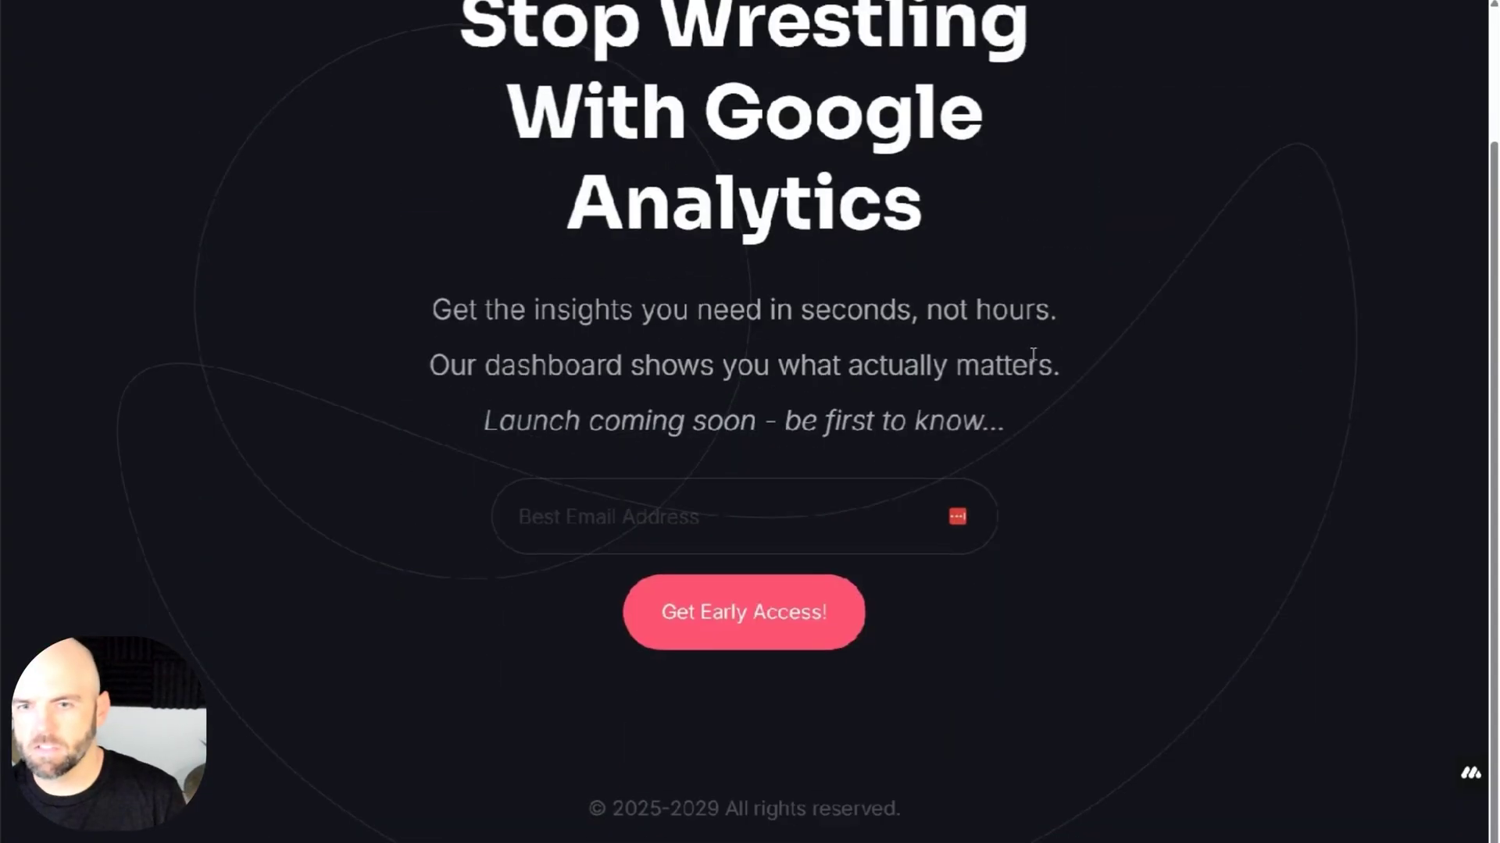
{"action": "scroll", "coordinate": [855, 233], "scroll_direction": "up", "scroll_amount": 2}
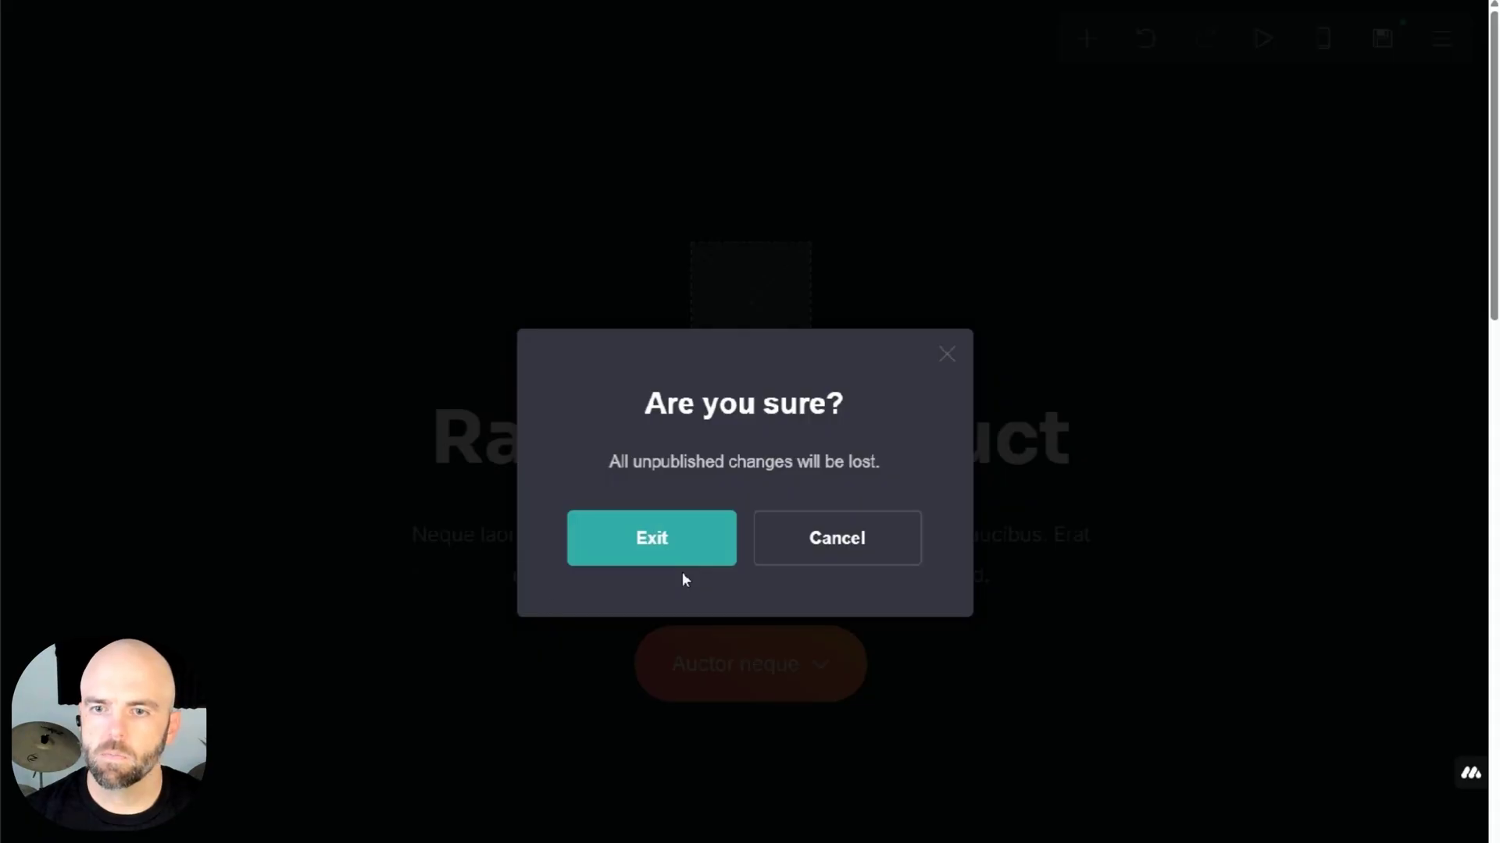
{"action": "left_click", "coordinate": [661, 536]}
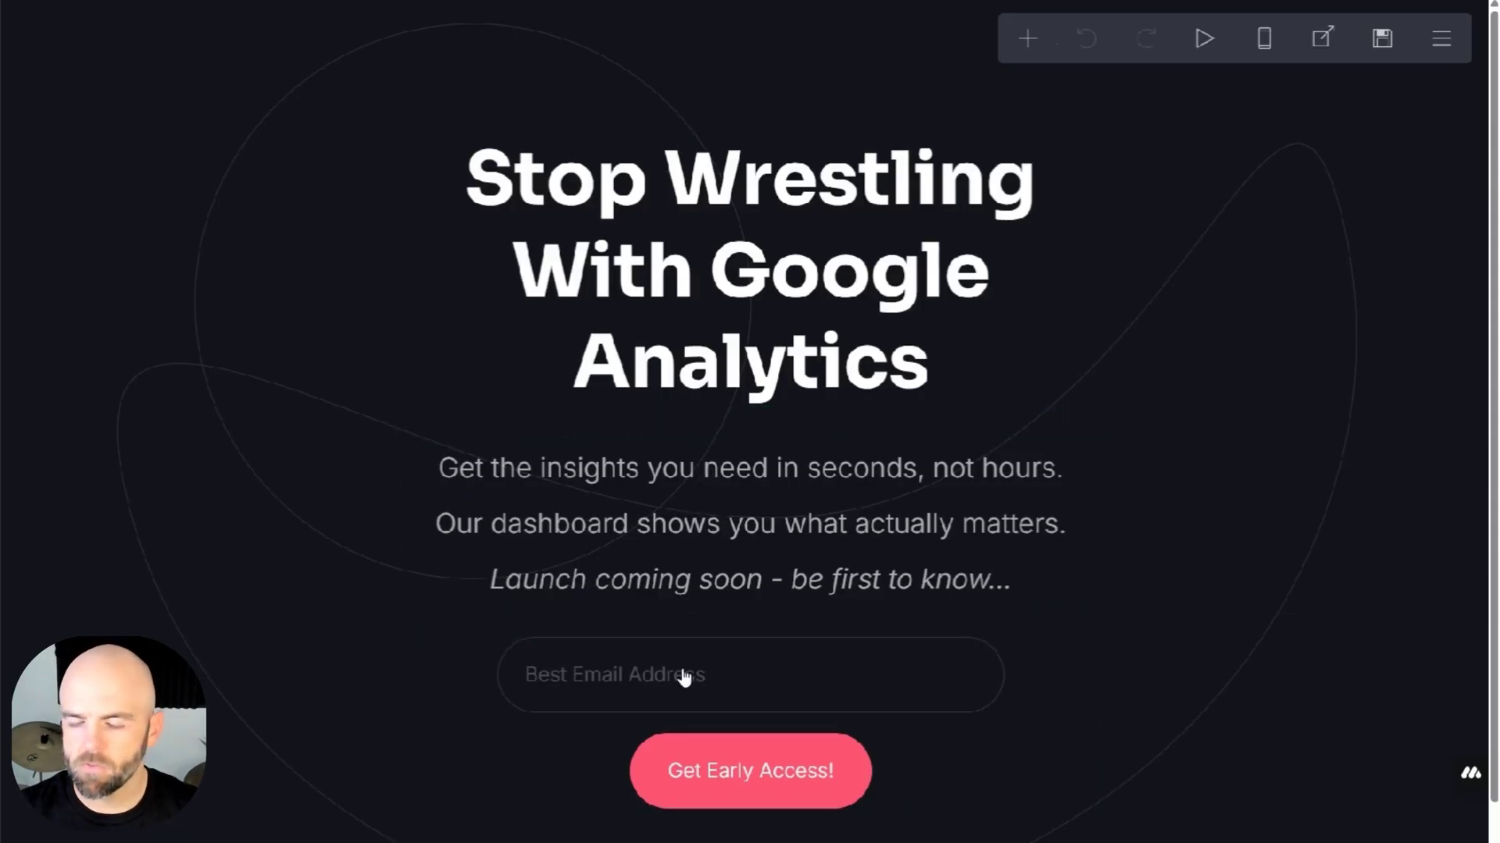
Step: Insert a new form element below the existing signup form
{"action": "left_click", "coordinate": [905, 694]}
{"action": "left_click", "coordinate": [1291, 562]}
{"action": "scroll", "coordinate": [1133, 529], "scroll_direction": "down", "scroll_amount": 2}
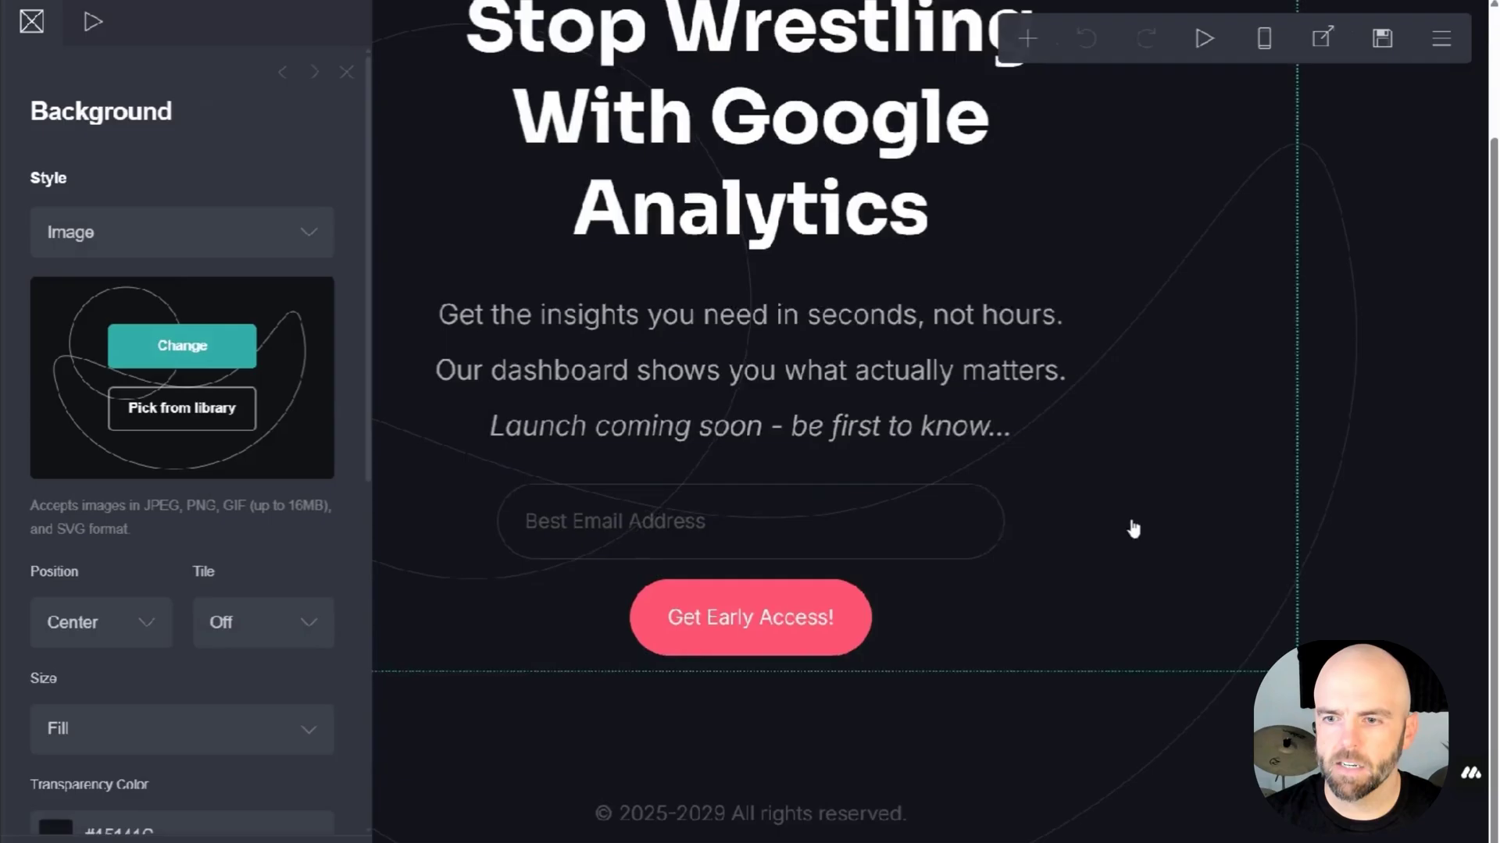
{"action": "left_click", "coordinate": [1031, 547]}
{"action": "left_click", "coordinate": [1028, 39]}
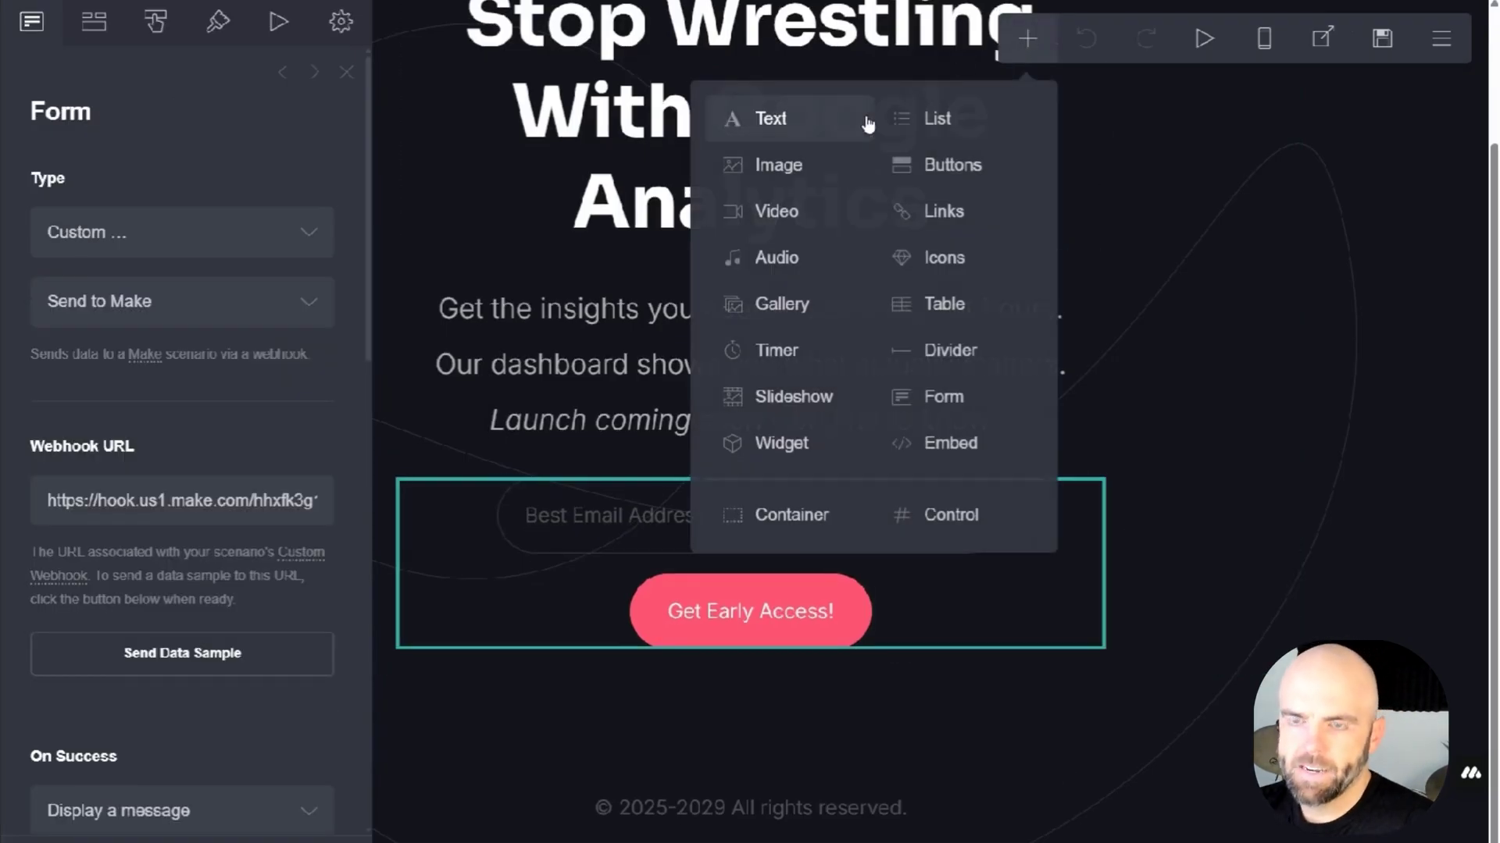
{"action": "left_click", "coordinate": [946, 394]}
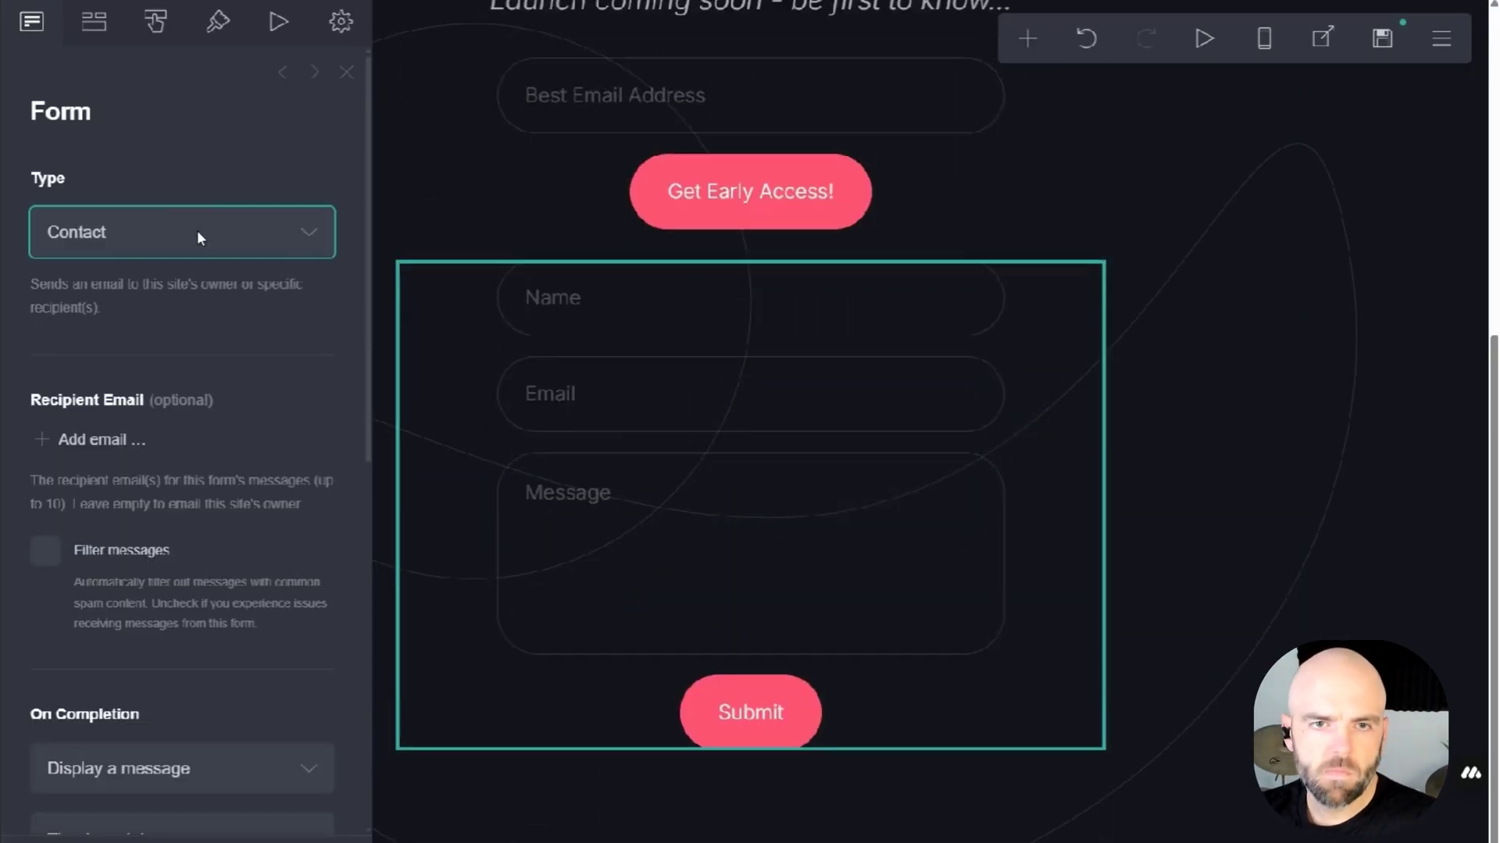
Step: Make the new form a Signup type with only the Email field, removing Name
{"action": "left_click", "coordinate": [191, 300]}
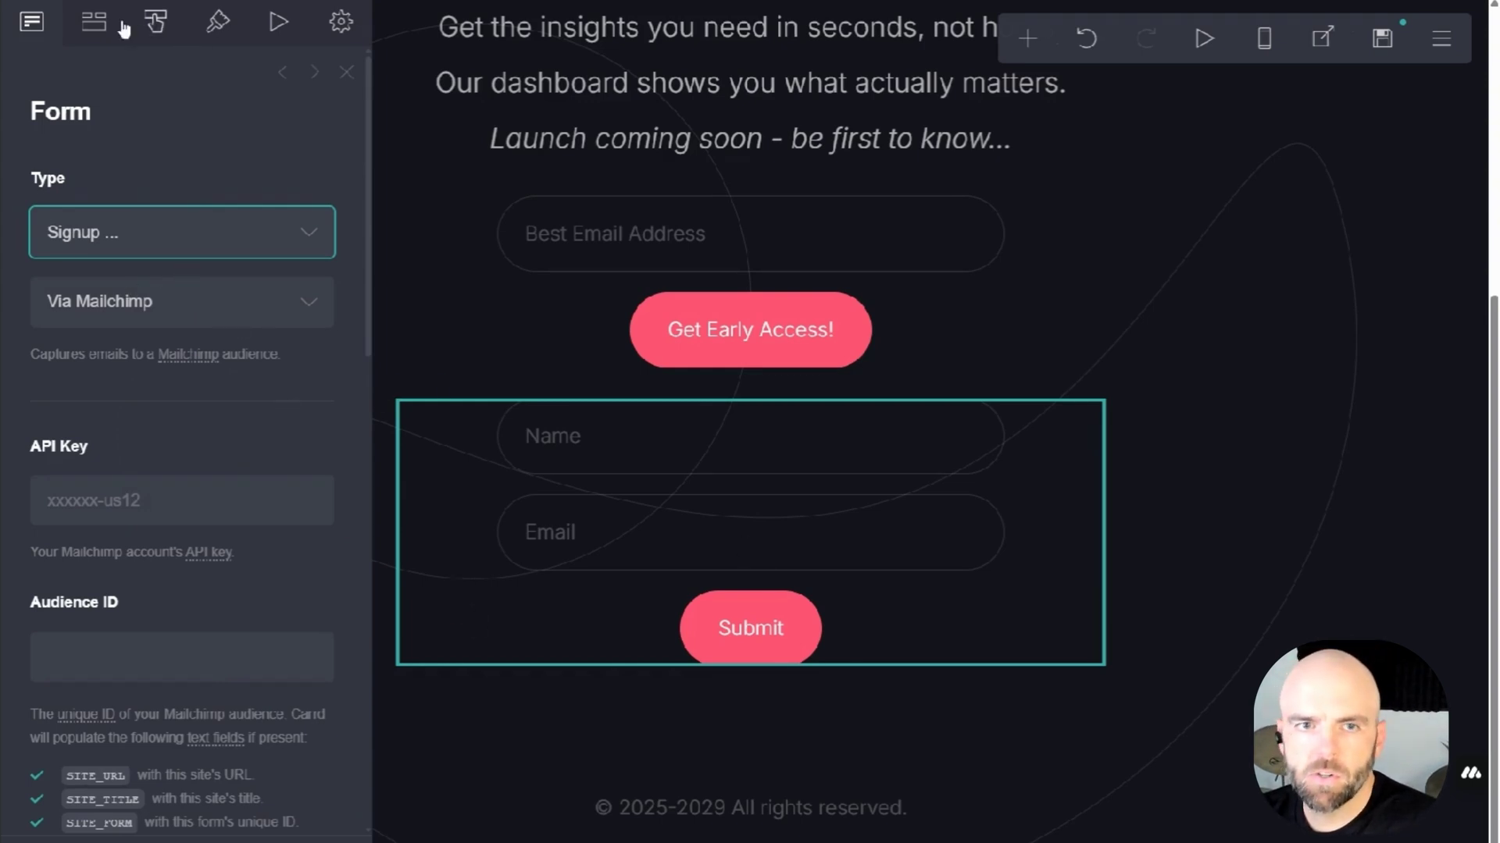
{"action": "left_click", "coordinate": [93, 27]}
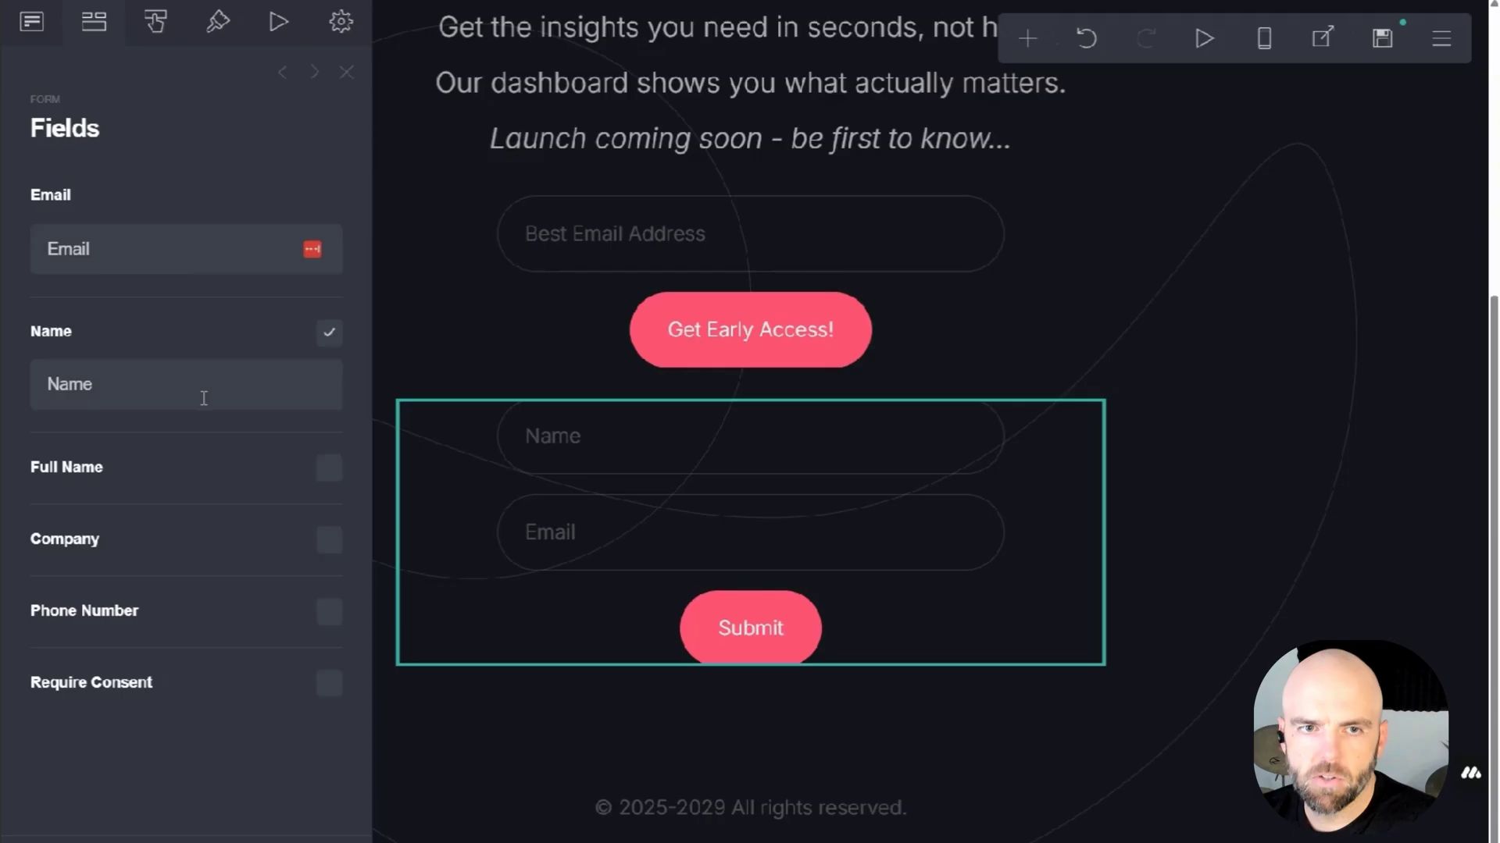
{"action": "left_click", "coordinate": [226, 394]}
{"action": "left_click", "coordinate": [328, 344]}
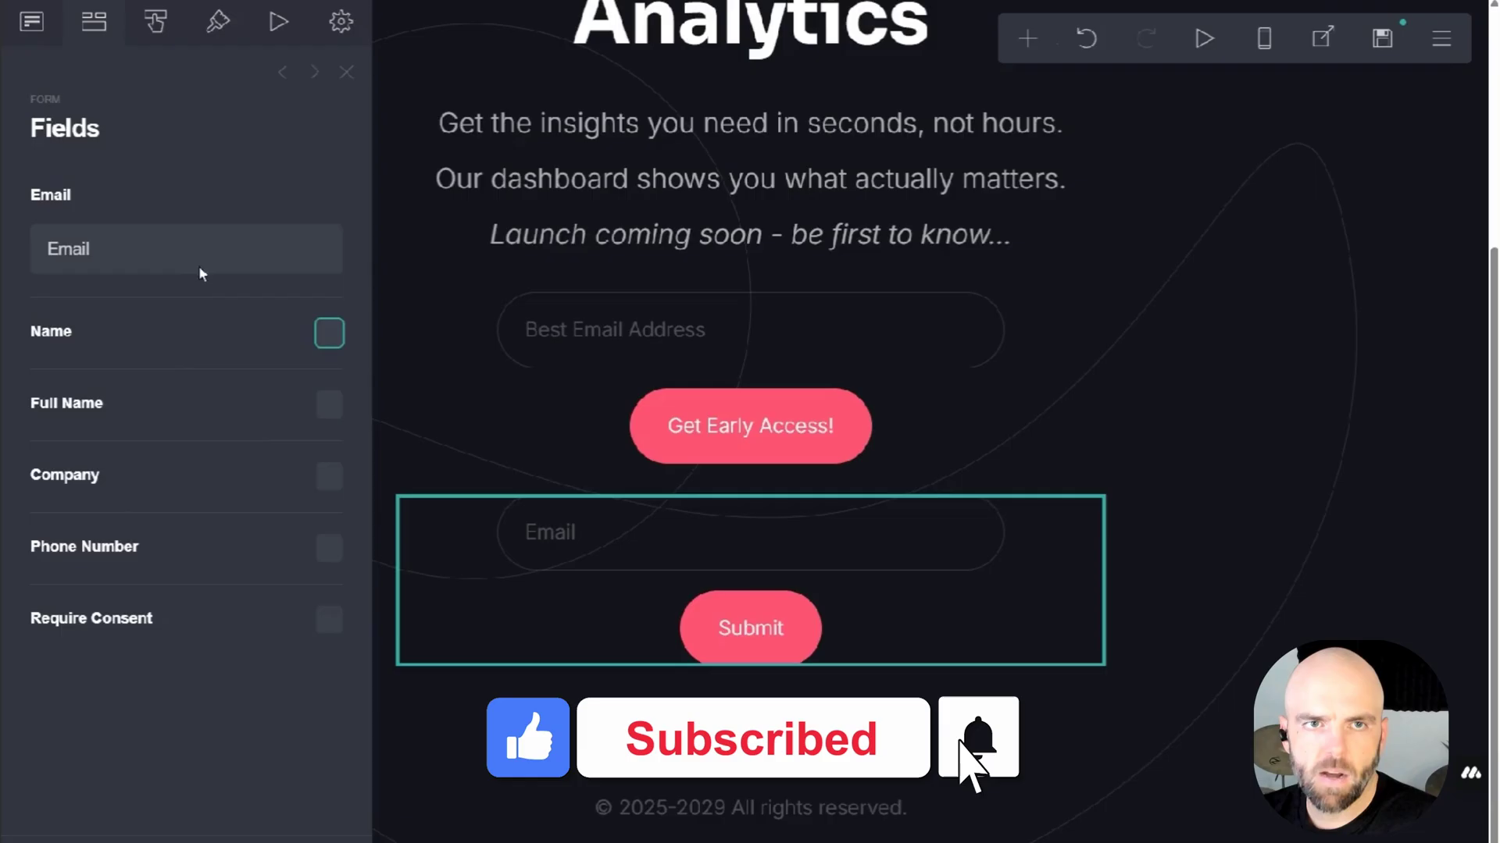
{"action": "left_click", "coordinate": [32, 24]}
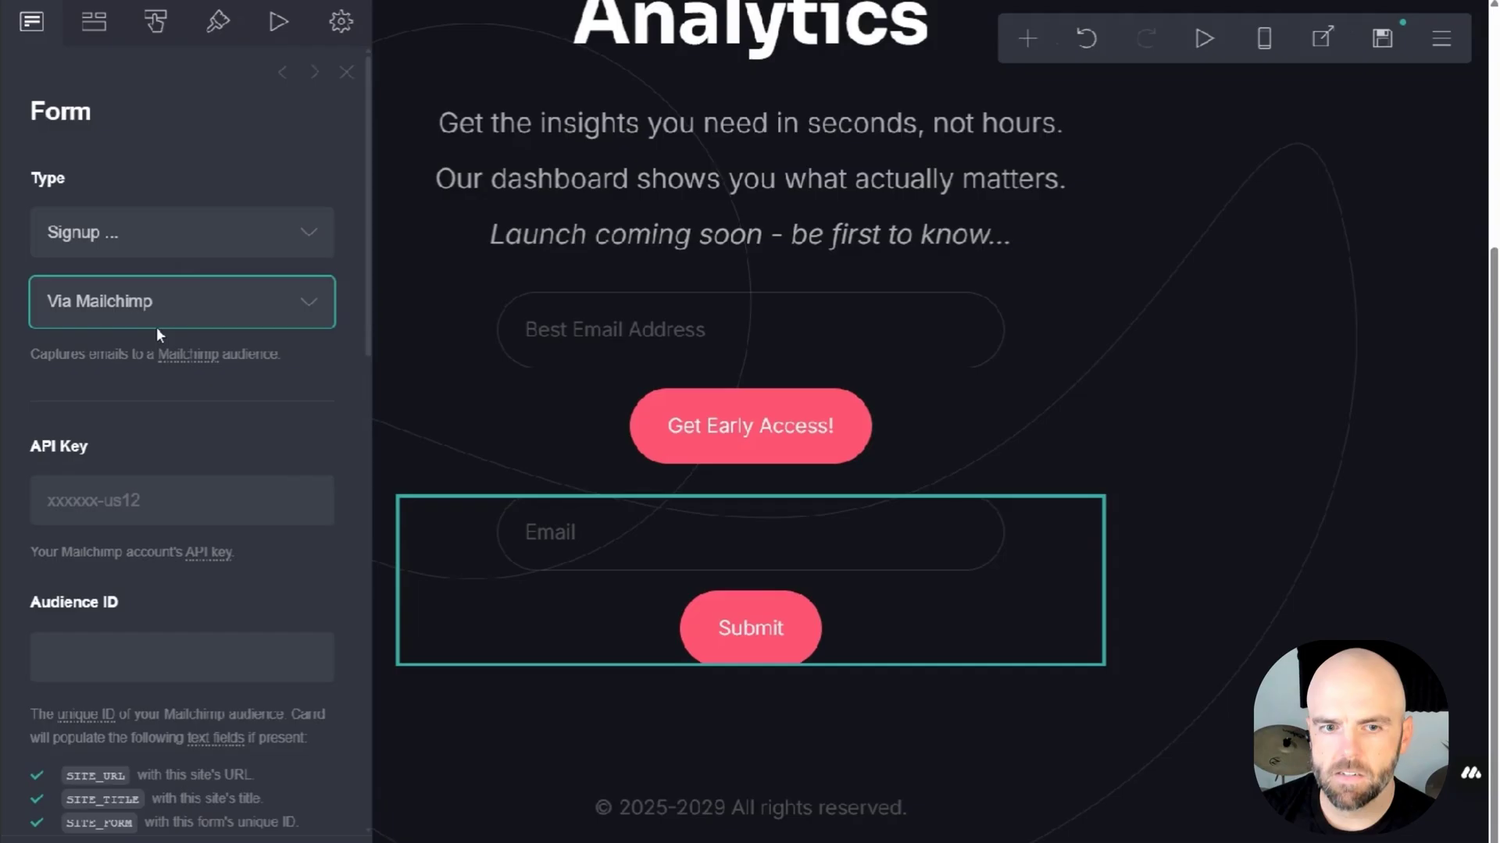
Step: Set the form to sign people up via beehiiv and select its API Key field
{"action": "left_click", "coordinate": [125, 368]}
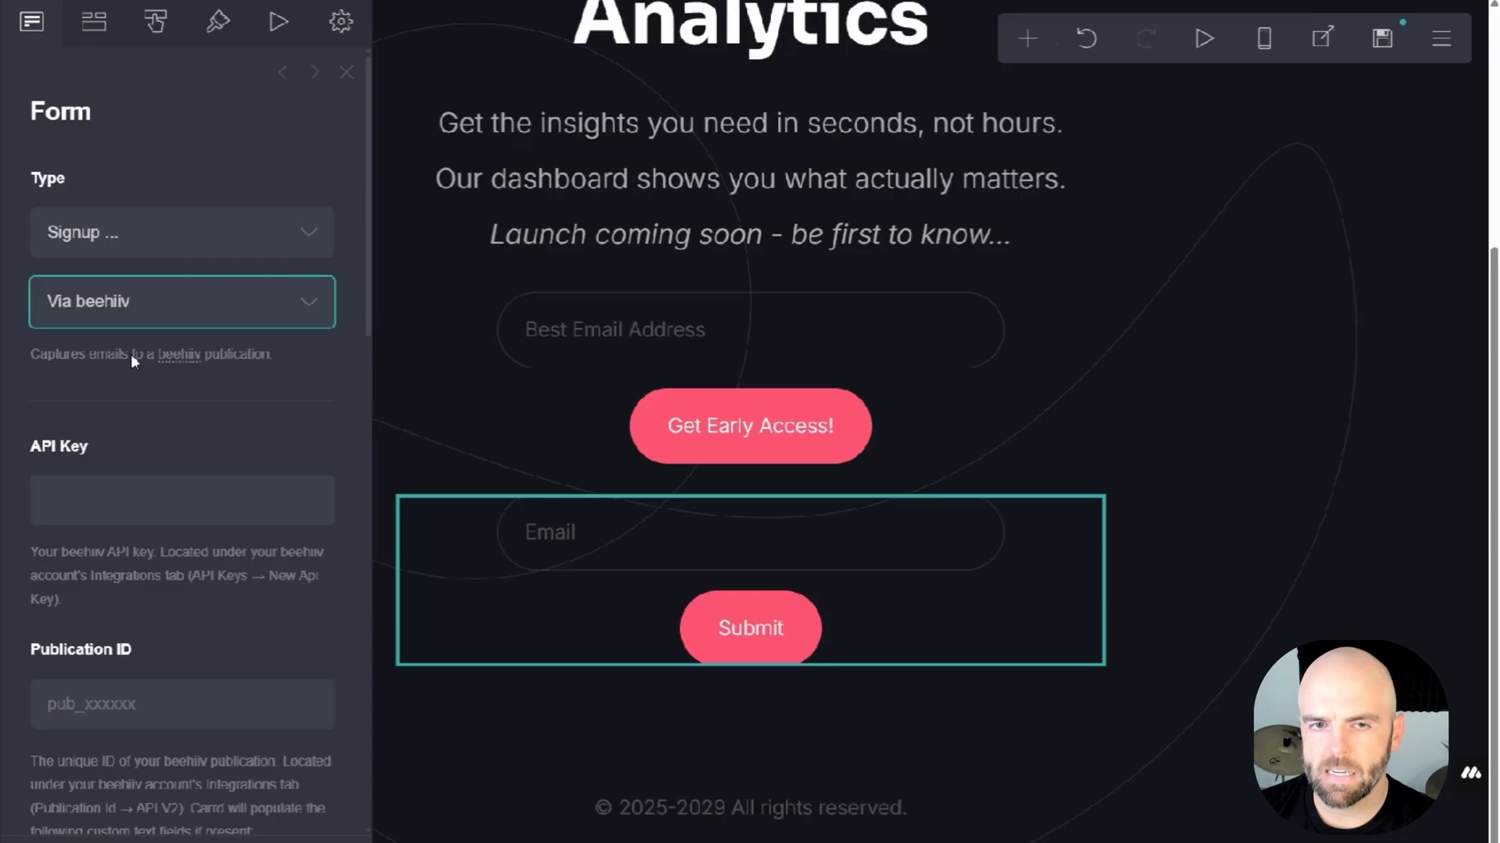
{"action": "left_click", "coordinate": [167, 509]}
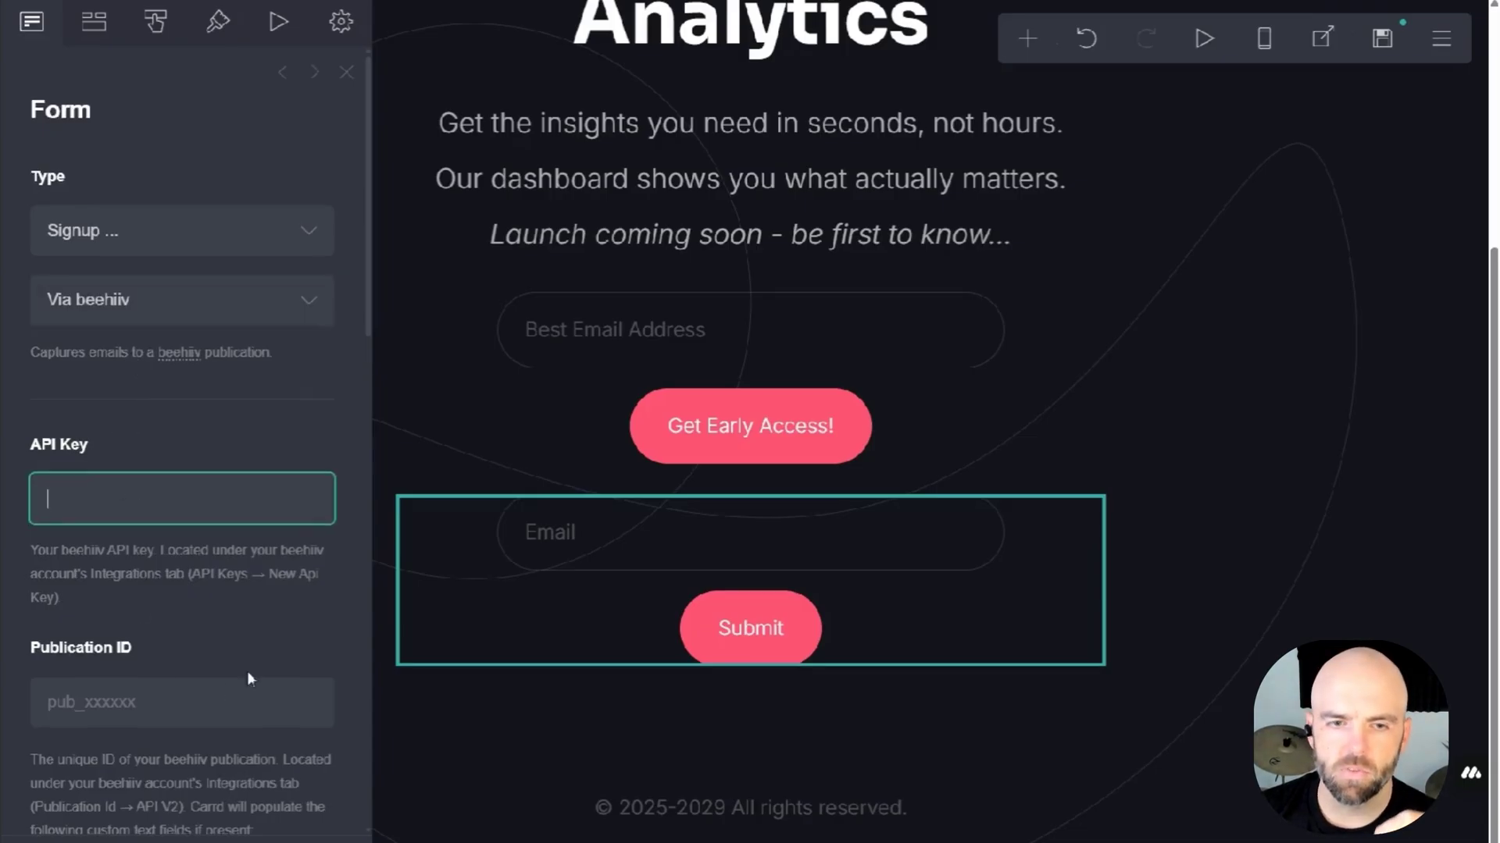
{"action": "scroll", "coordinate": [156, 547], "scroll_direction": "down", "scroll_amount": 3}
{"action": "scroll", "coordinate": [156, 507], "scroll_direction": "down", "scroll_amount": 2}
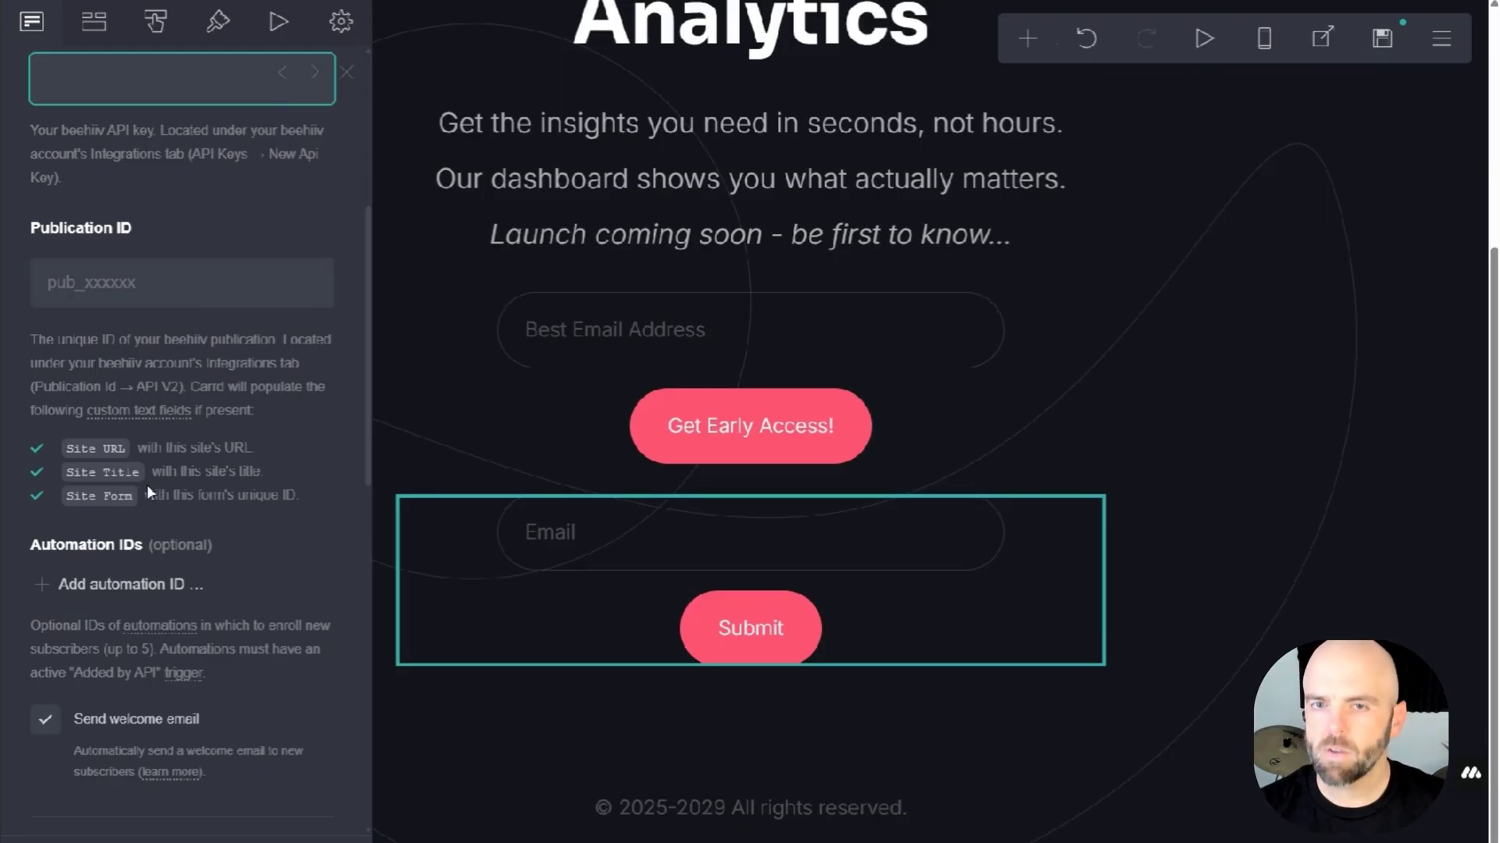
Step: Delete the new beehiiv signup form
{"action": "key", "text": "Escape"}
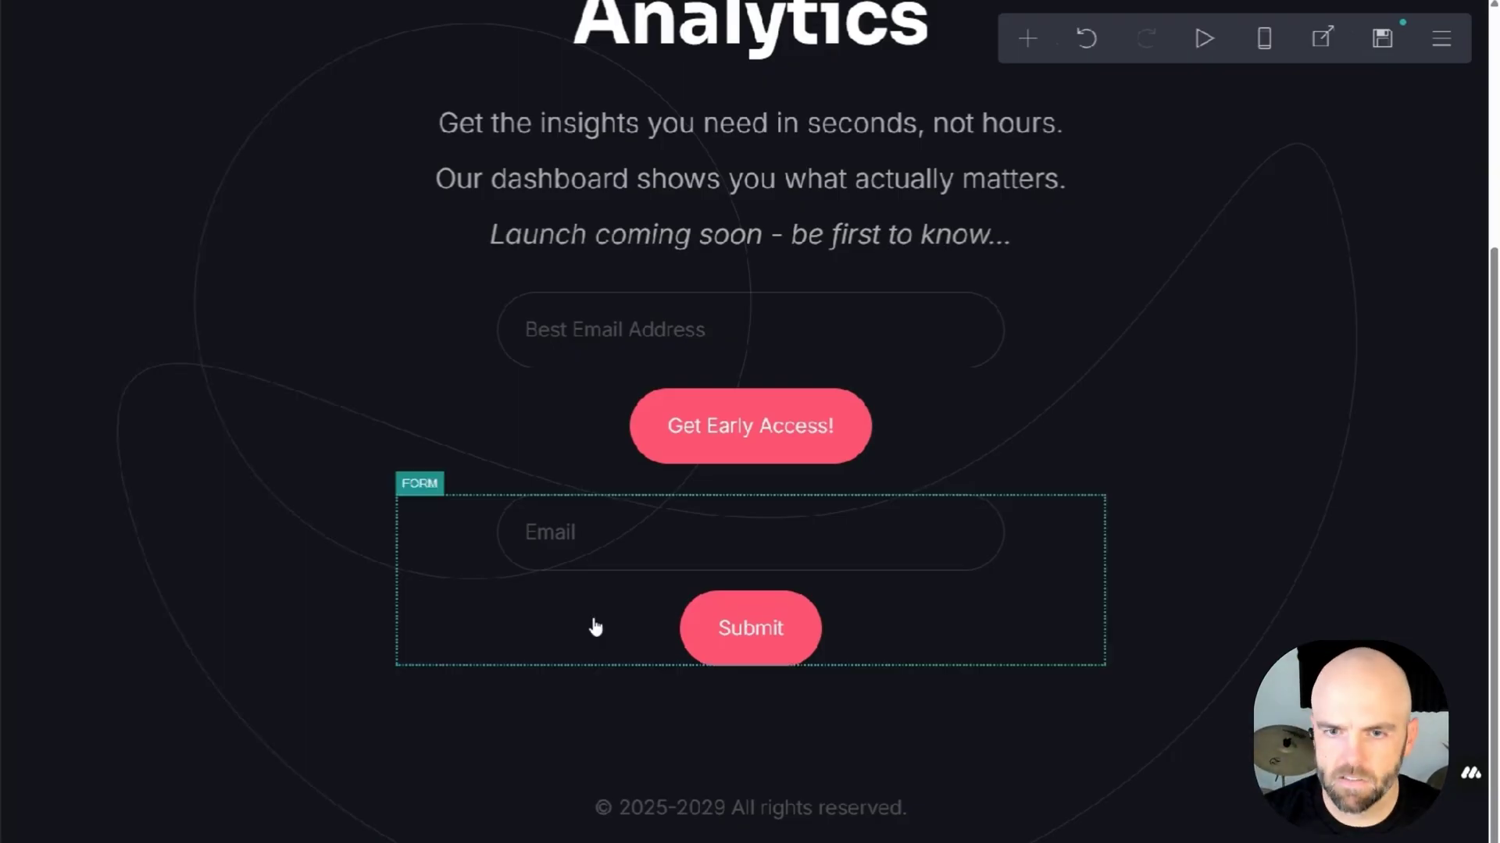
{"action": "left_click", "coordinate": [589, 617]}
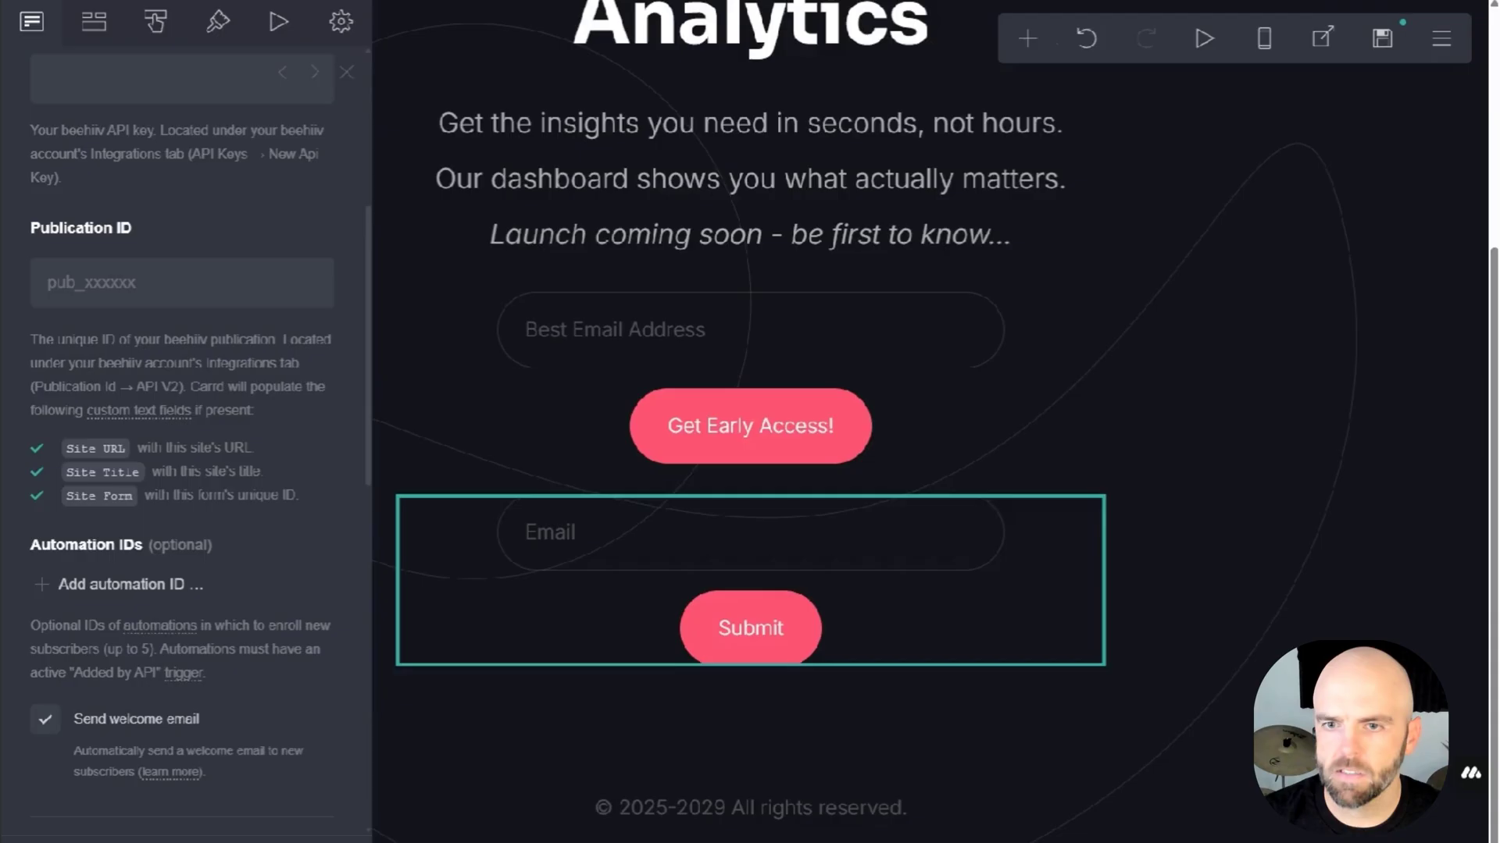
{"action": "key", "text": "Delete"}
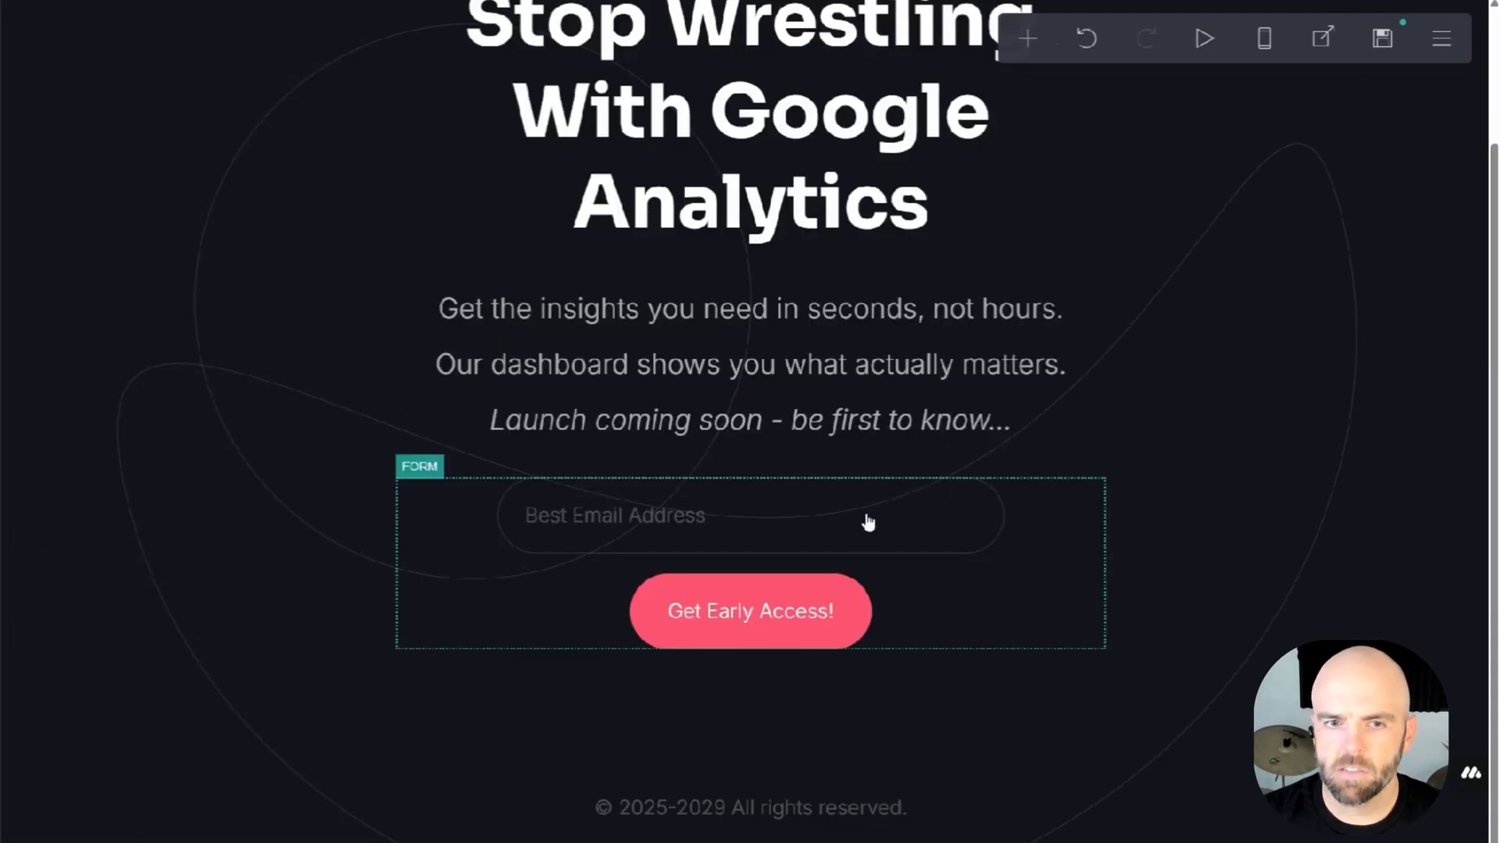
Step: Open the original form's settings and select its Make Webhook URL
{"action": "left_click", "coordinate": [867, 522]}
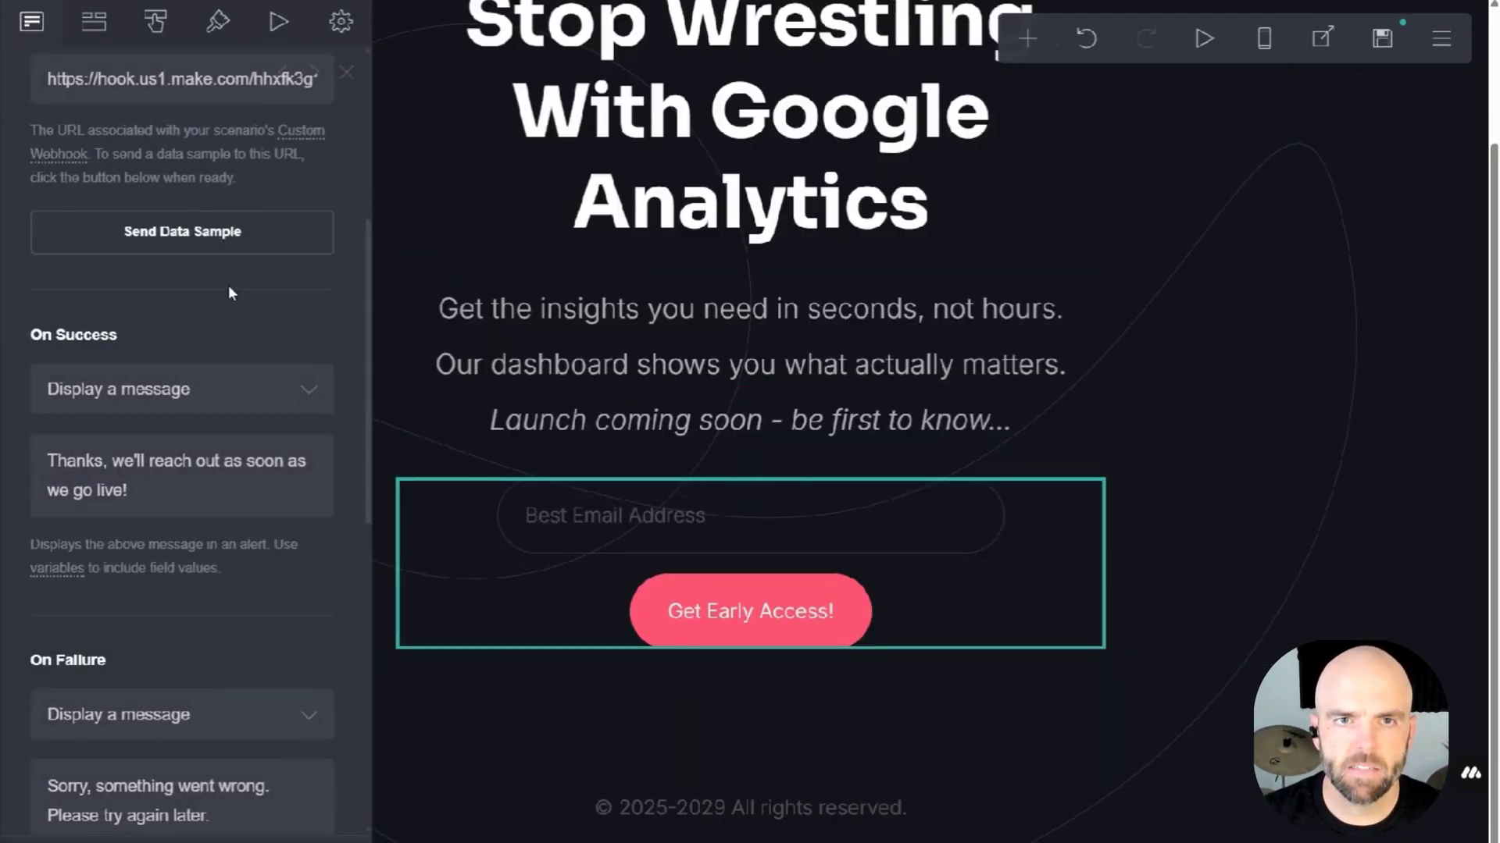
{"action": "scroll", "coordinate": [157, 234], "scroll_direction": "up", "scroll_amount": 1}
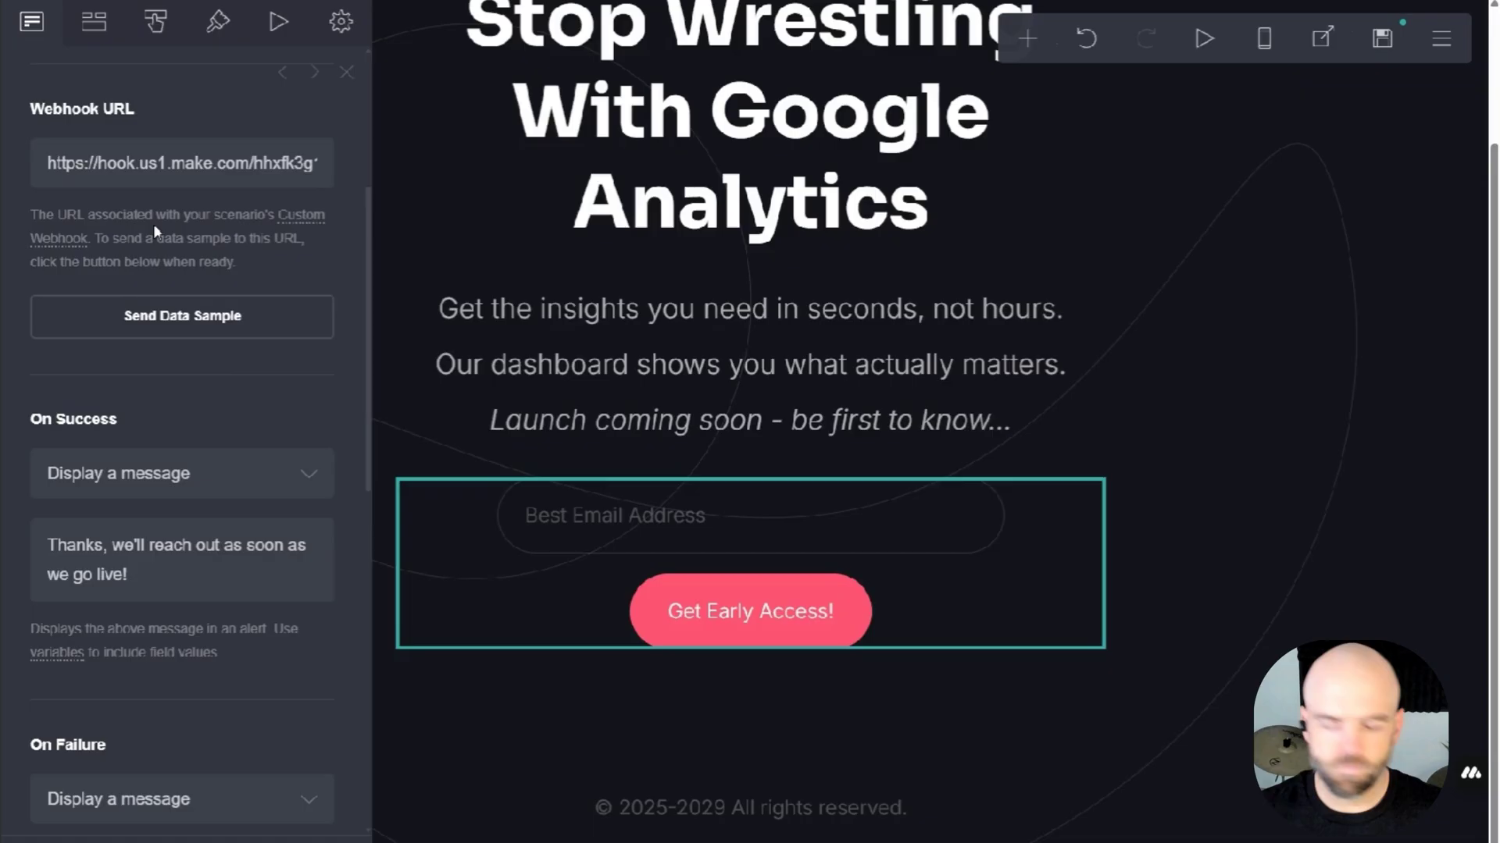
{"action": "left_click", "coordinate": [117, 162]}
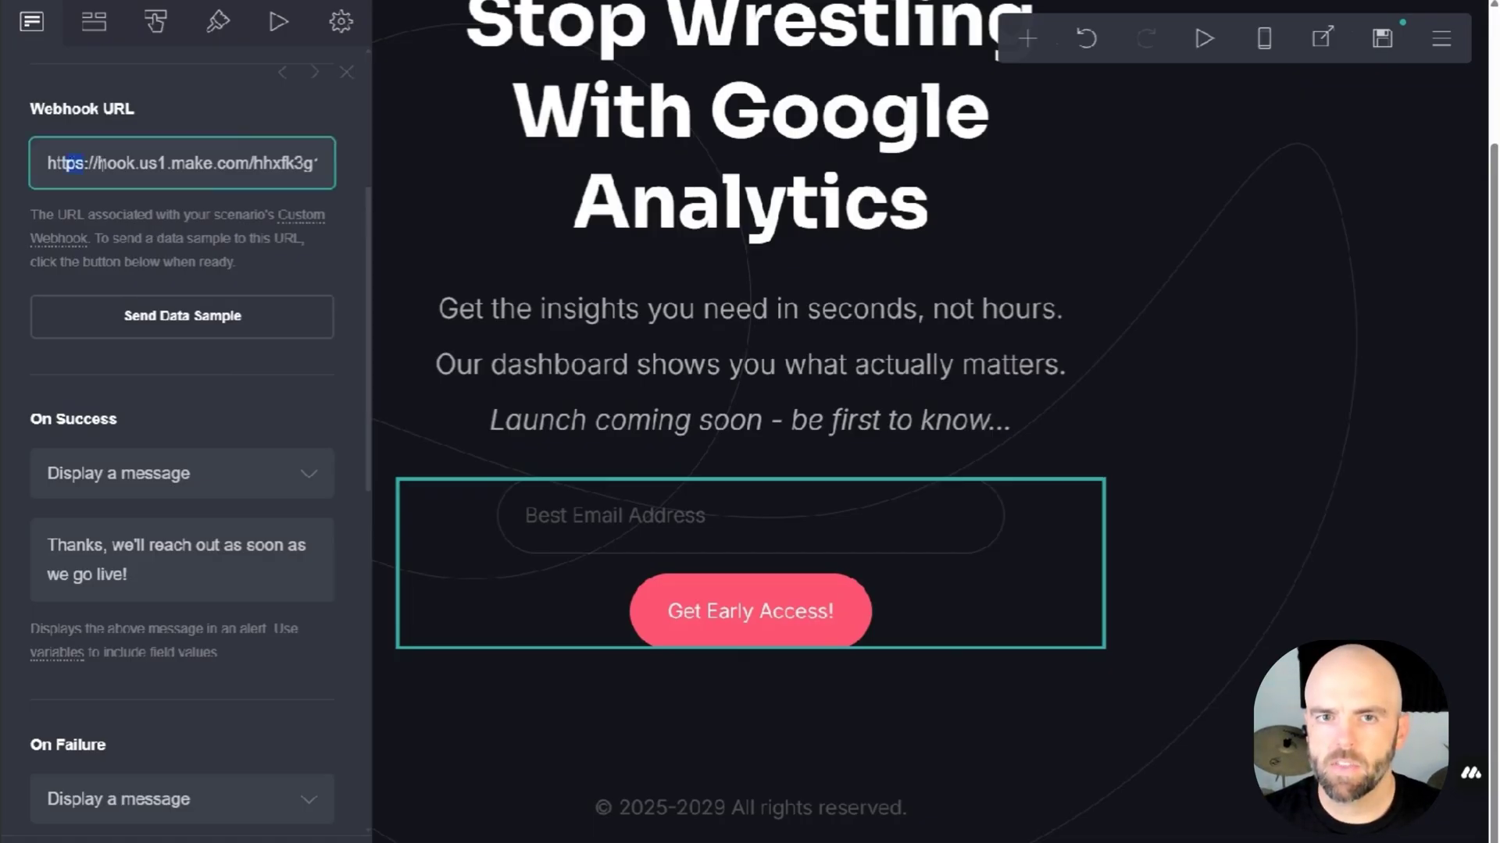
{"action": "key", "text": "ctrl+a"}
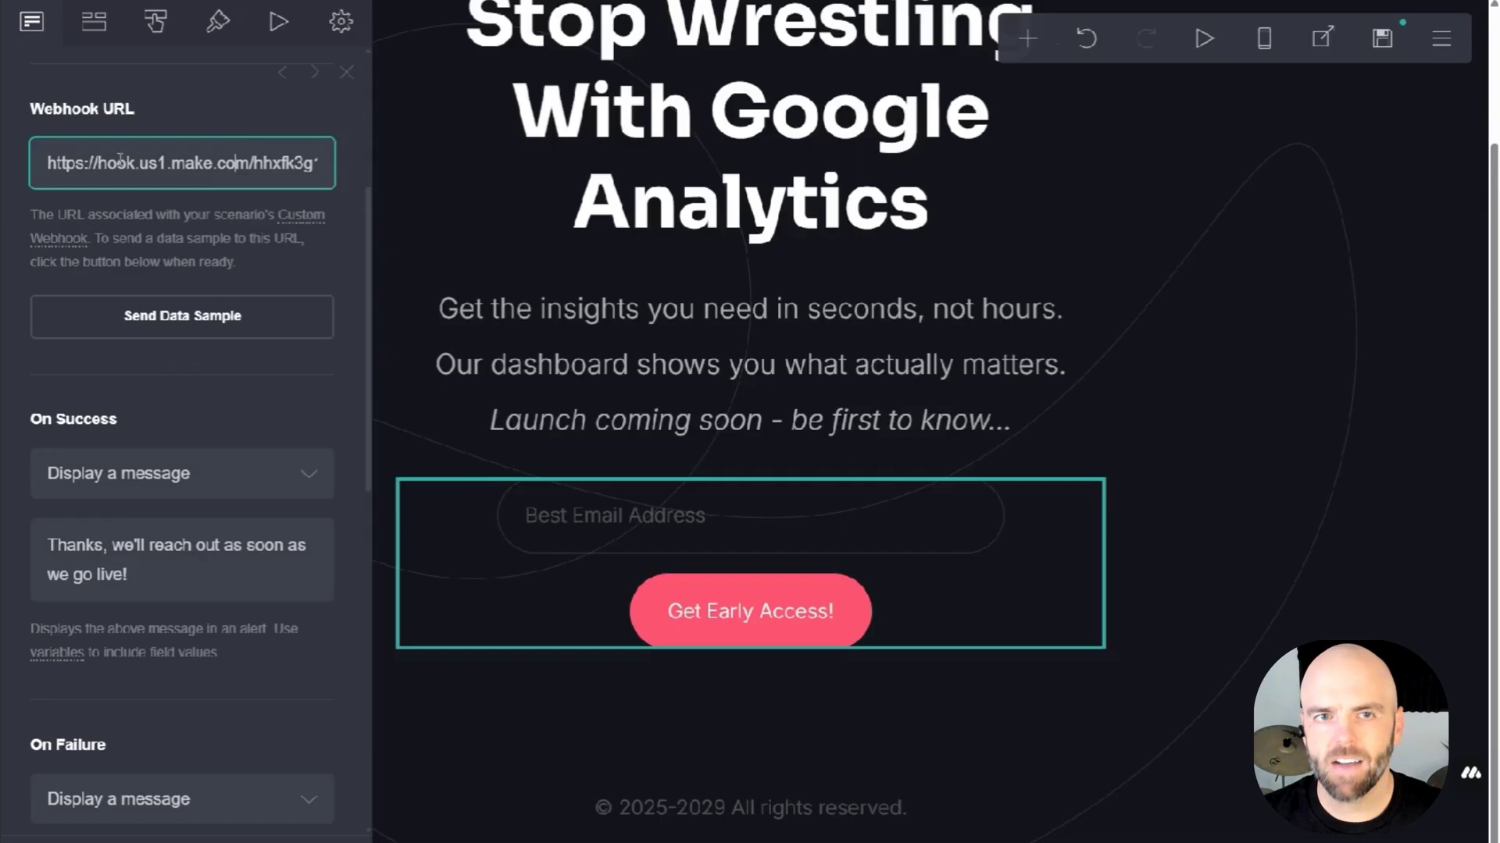
{"action": "left_click_drag", "start_coordinate": [67, 156], "coordinate": [279, 176]}
{"action": "left_click", "coordinate": [280, 176]}
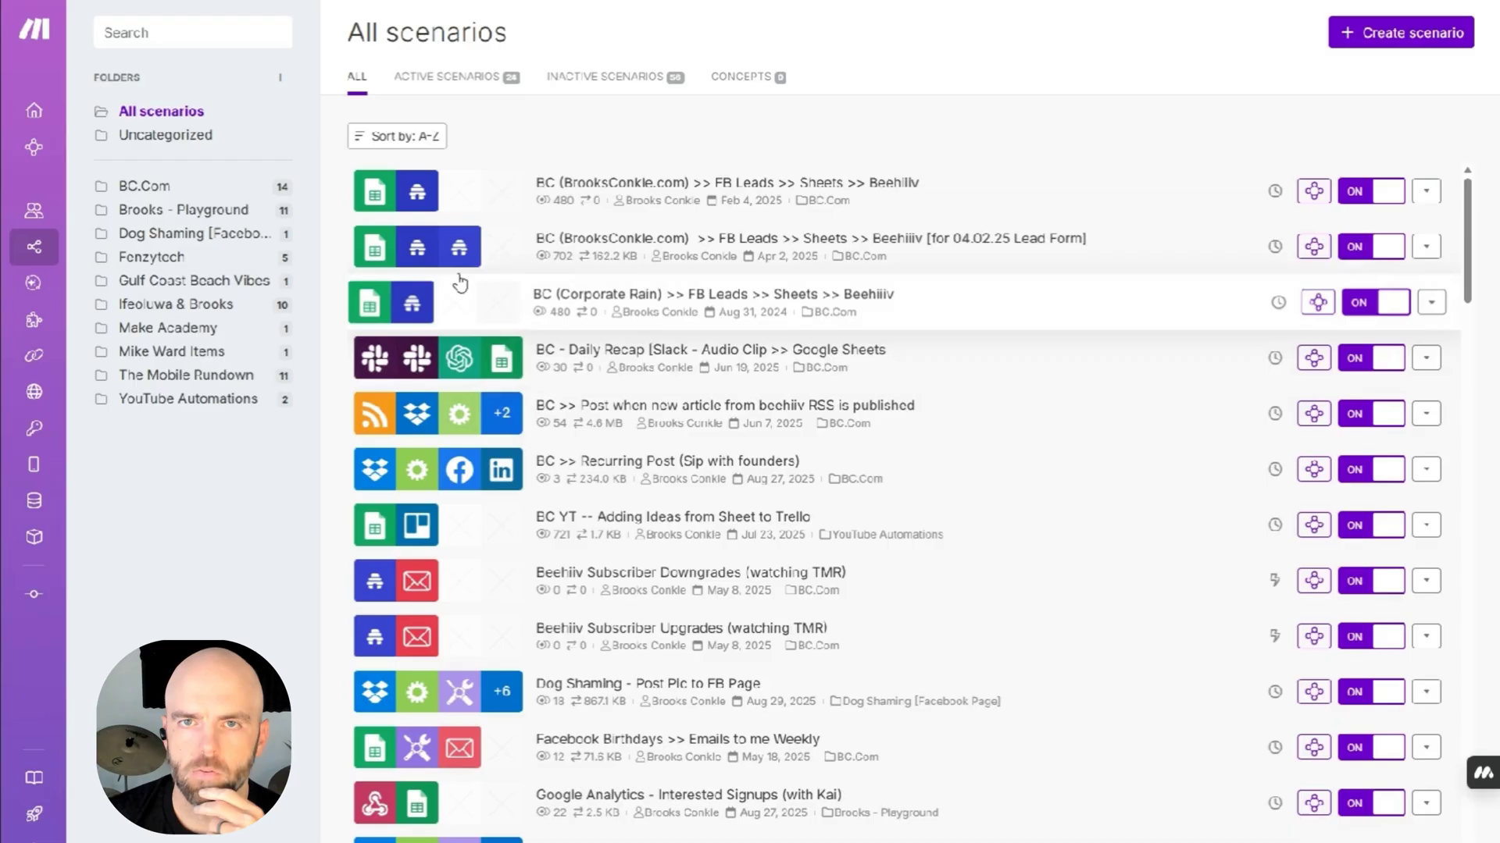
Step: Scroll down through Make's All scenarios list
{"action": "scroll", "coordinate": [892, 452], "scroll_direction": "down", "scroll_amount": 1}
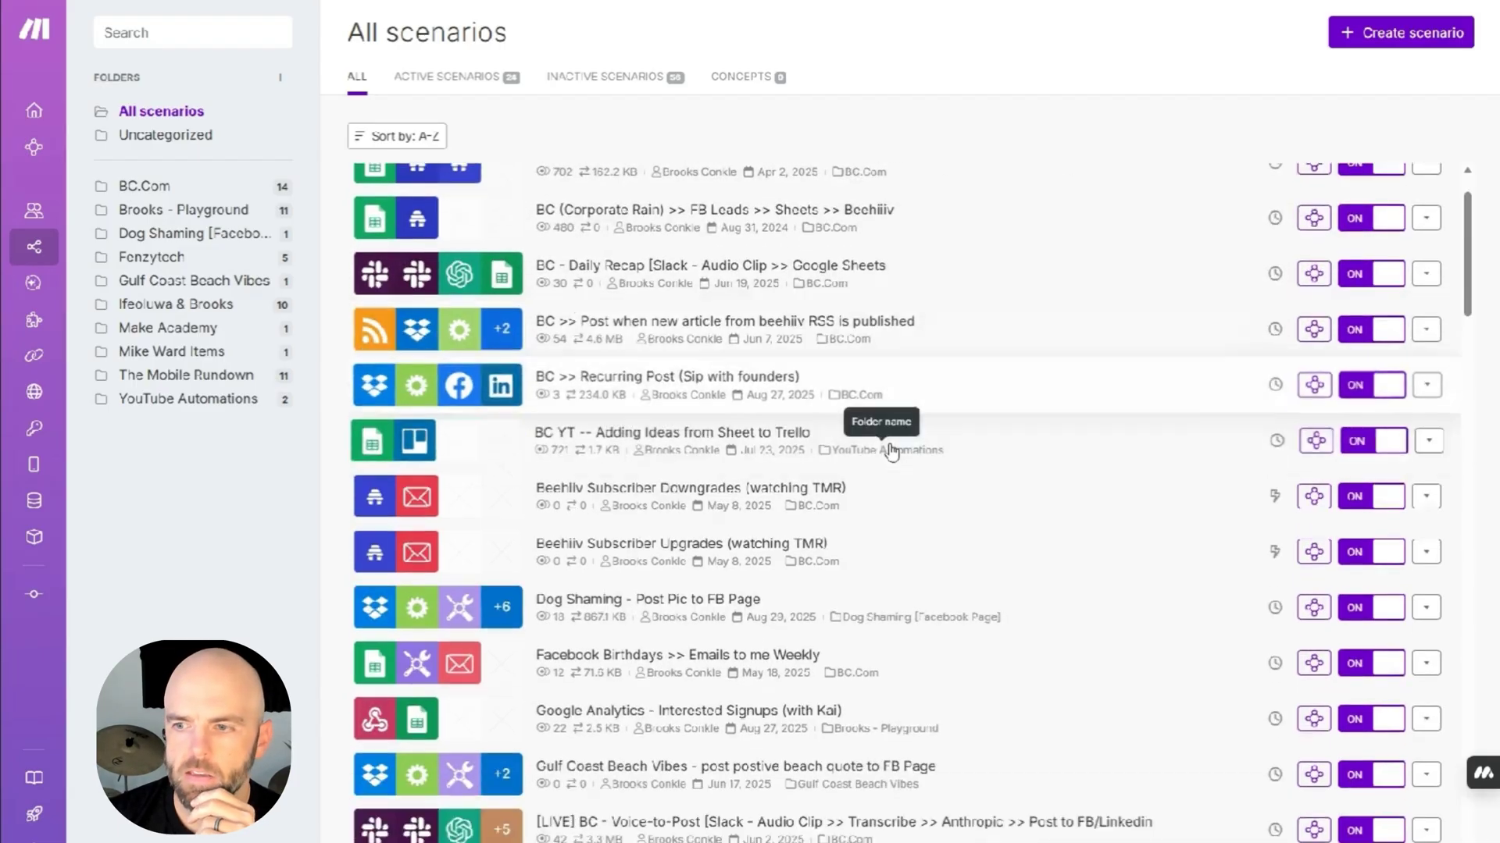
{"action": "scroll", "coordinate": [891, 453], "scroll_direction": "down", "scroll_amount": 1}
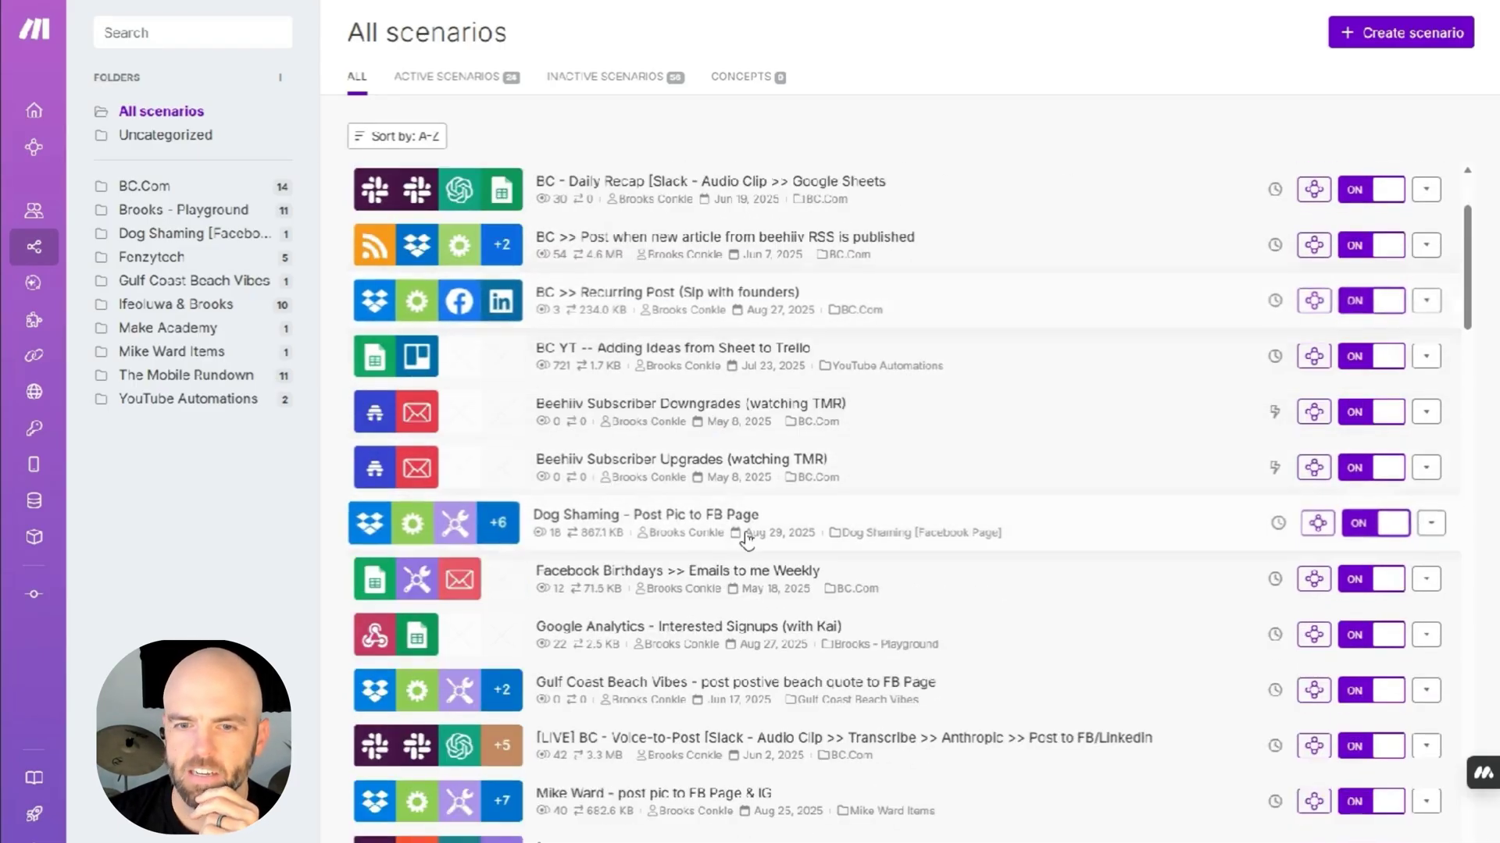
{"action": "scroll", "coordinate": [742, 531], "scroll_direction": "down", "scroll_amount": 3}
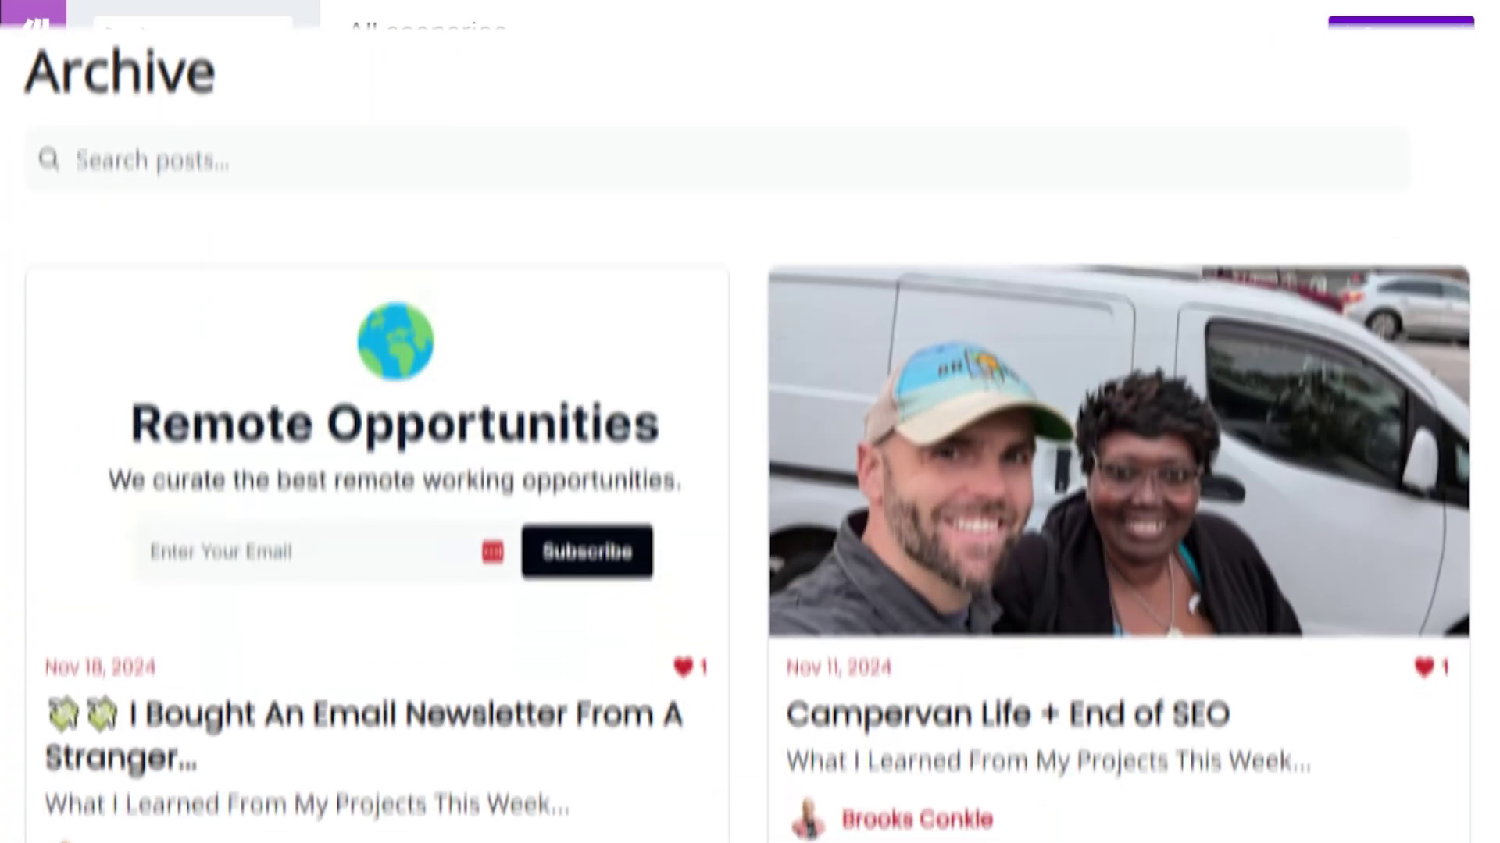
{"action": "scroll", "coordinate": [750, 422], "scroll_direction": "down", "scroll_amount": 20}
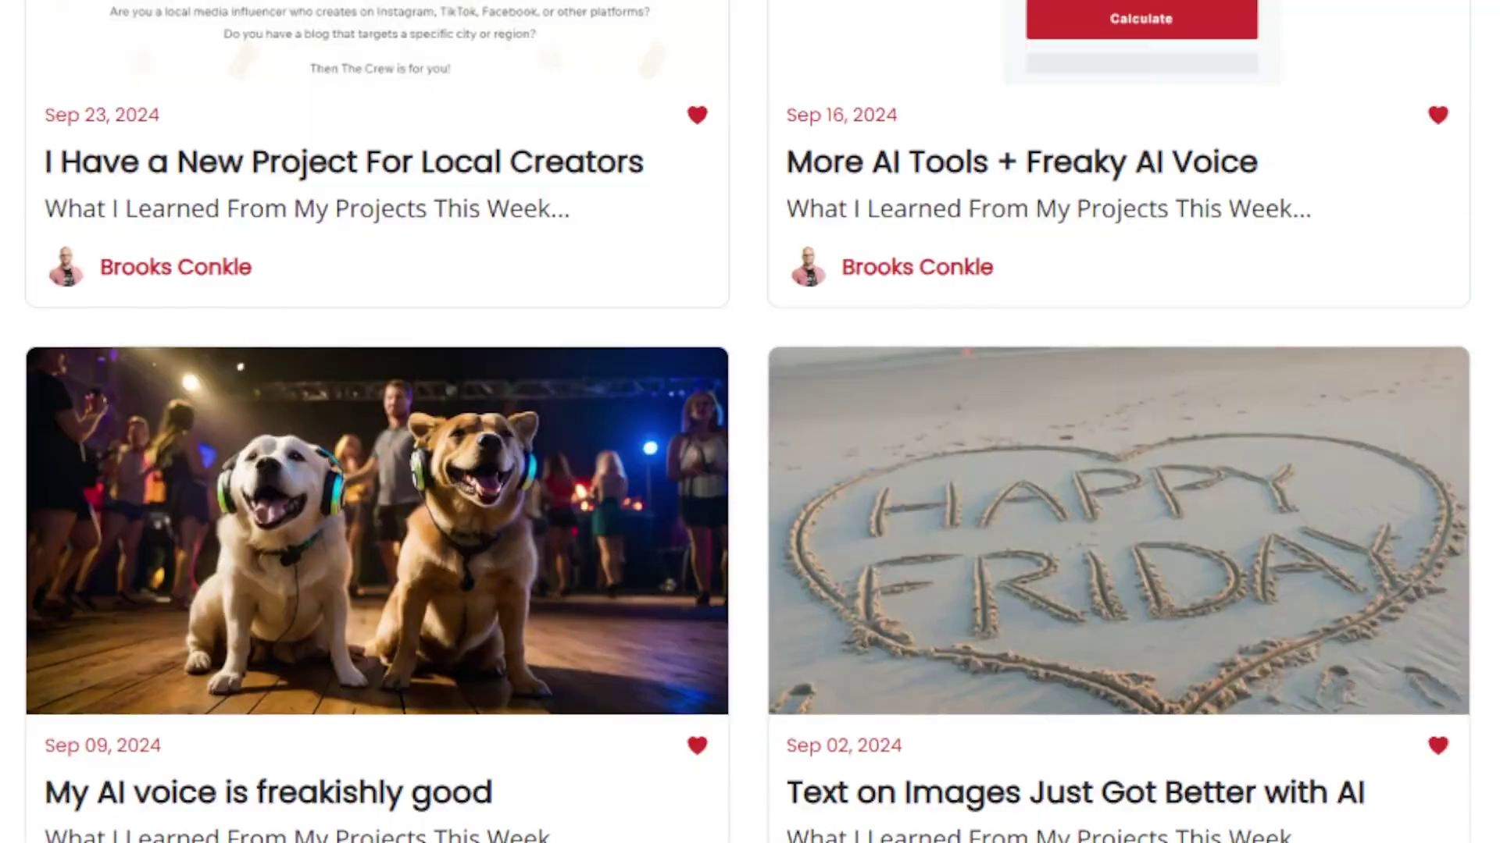
{"action": "scroll", "coordinate": [750, 421], "scroll_direction": "down", "scroll_amount": 20}
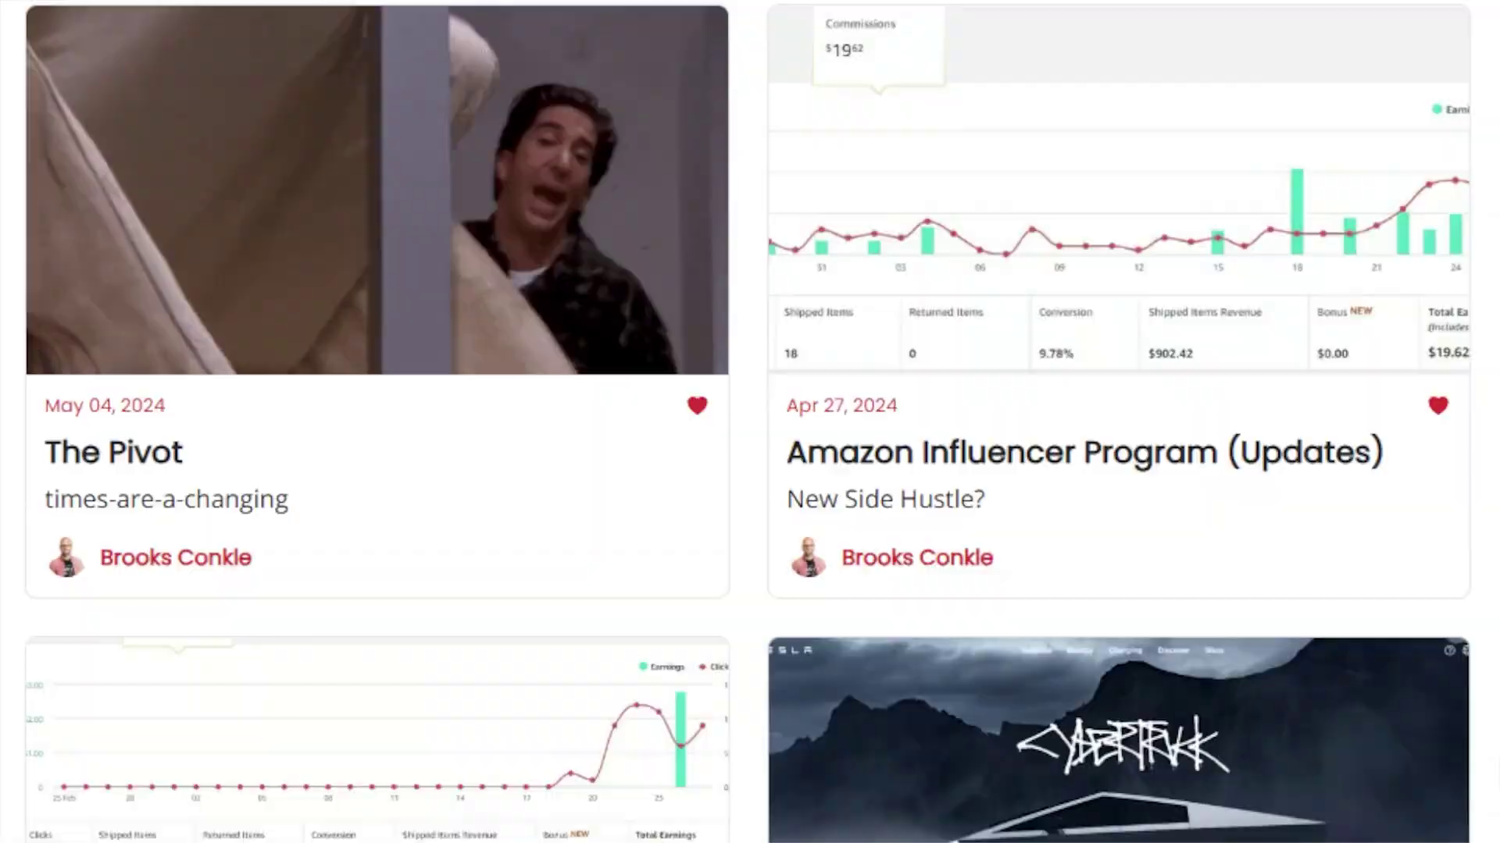
{"action": "scroll", "coordinate": [749, 422], "scroll_direction": "down", "scroll_amount": 20}
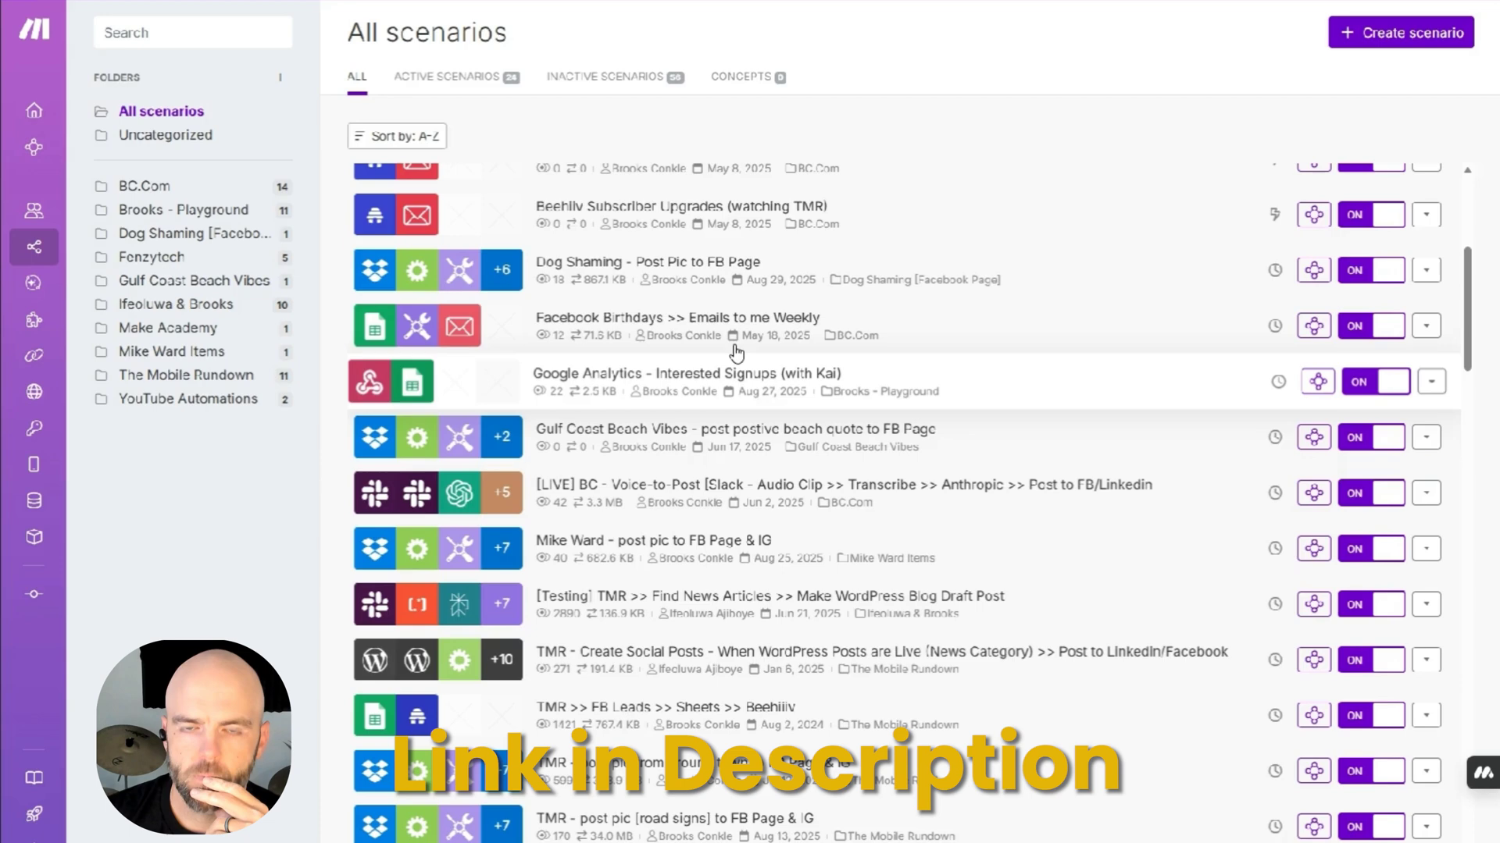
Step: Open the Google Analytics – Interested Signups scenario for editing and close the AI Assistant panel
{"action": "left_click", "coordinate": [734, 377]}
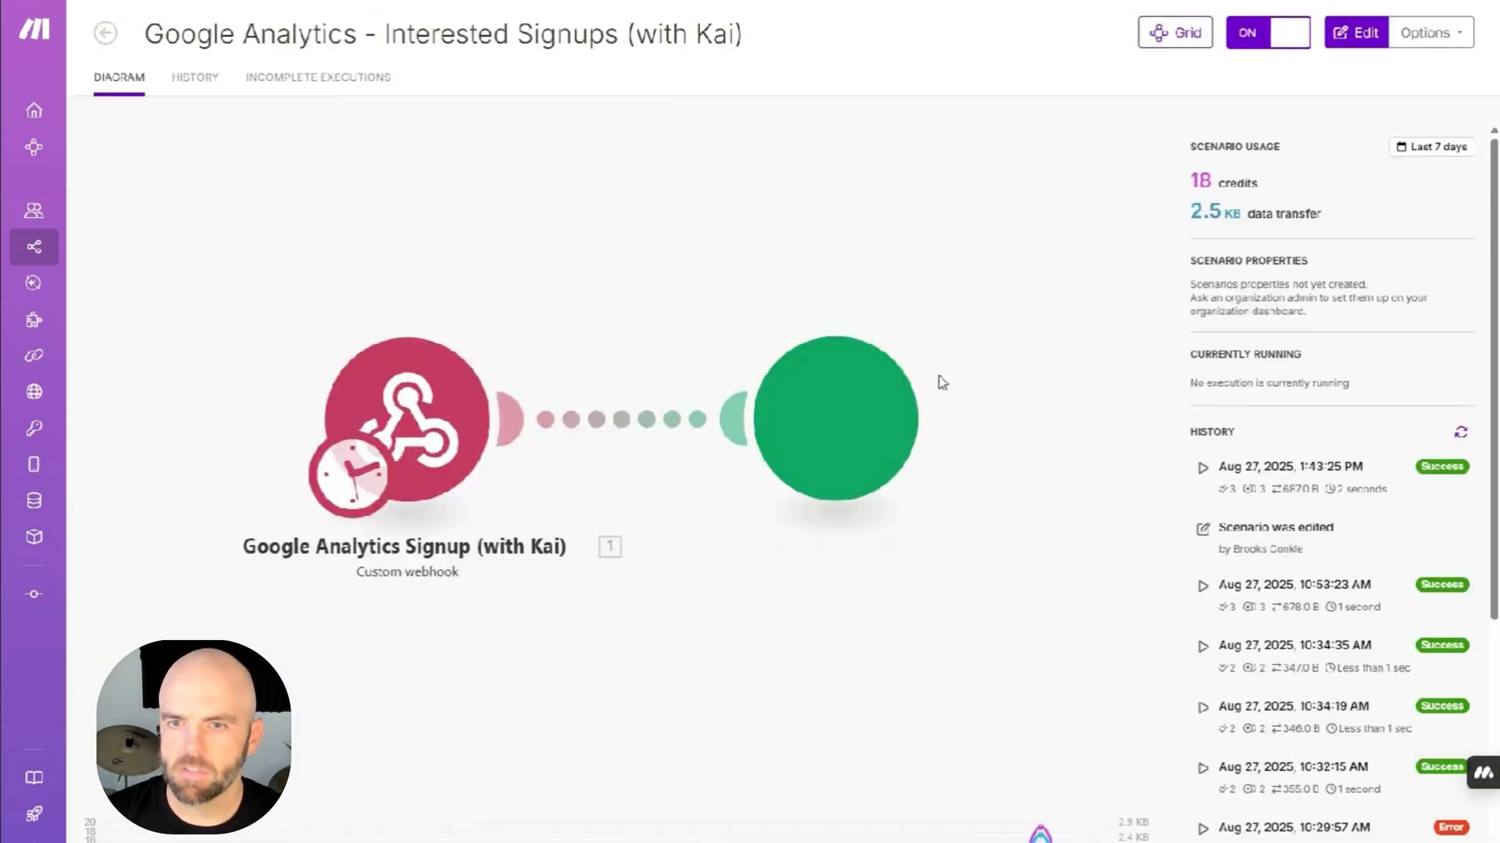
{"action": "left_click", "coordinate": [569, 254]}
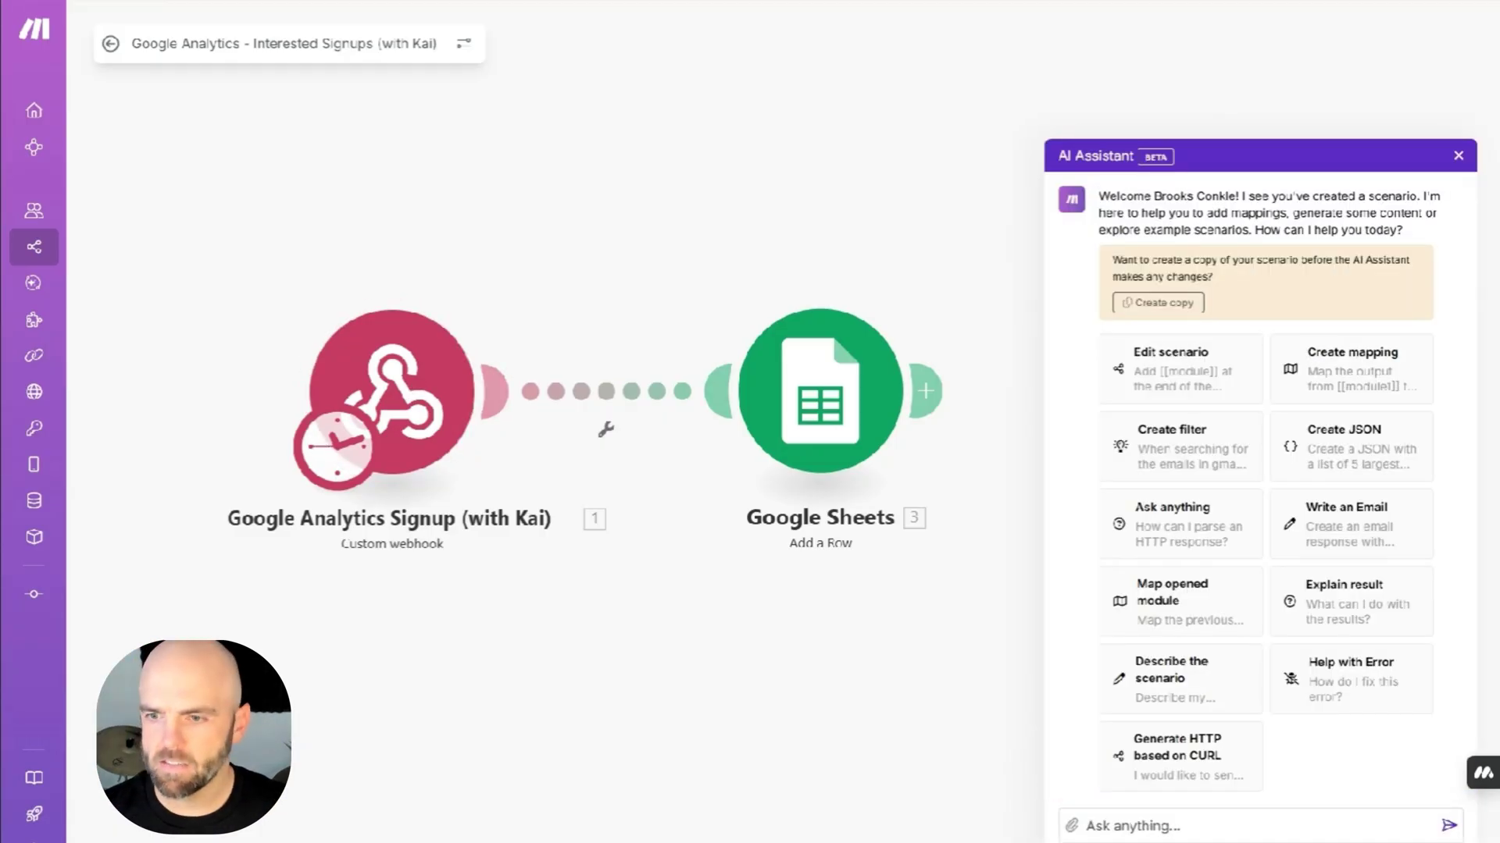
{"action": "left_click", "coordinate": [1204, 827]}
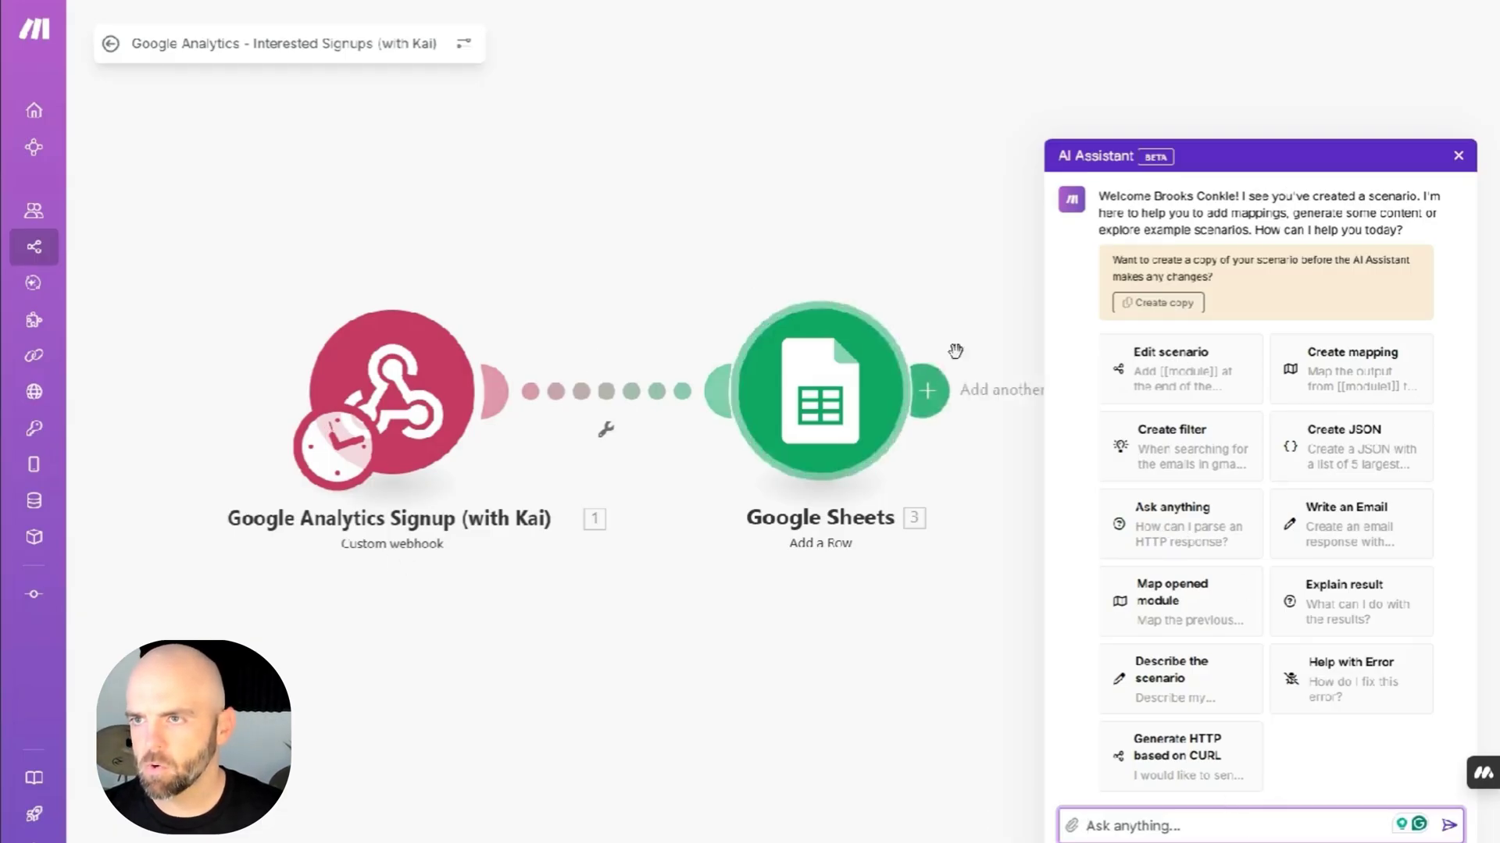
{"action": "left_click", "coordinate": [1458, 156]}
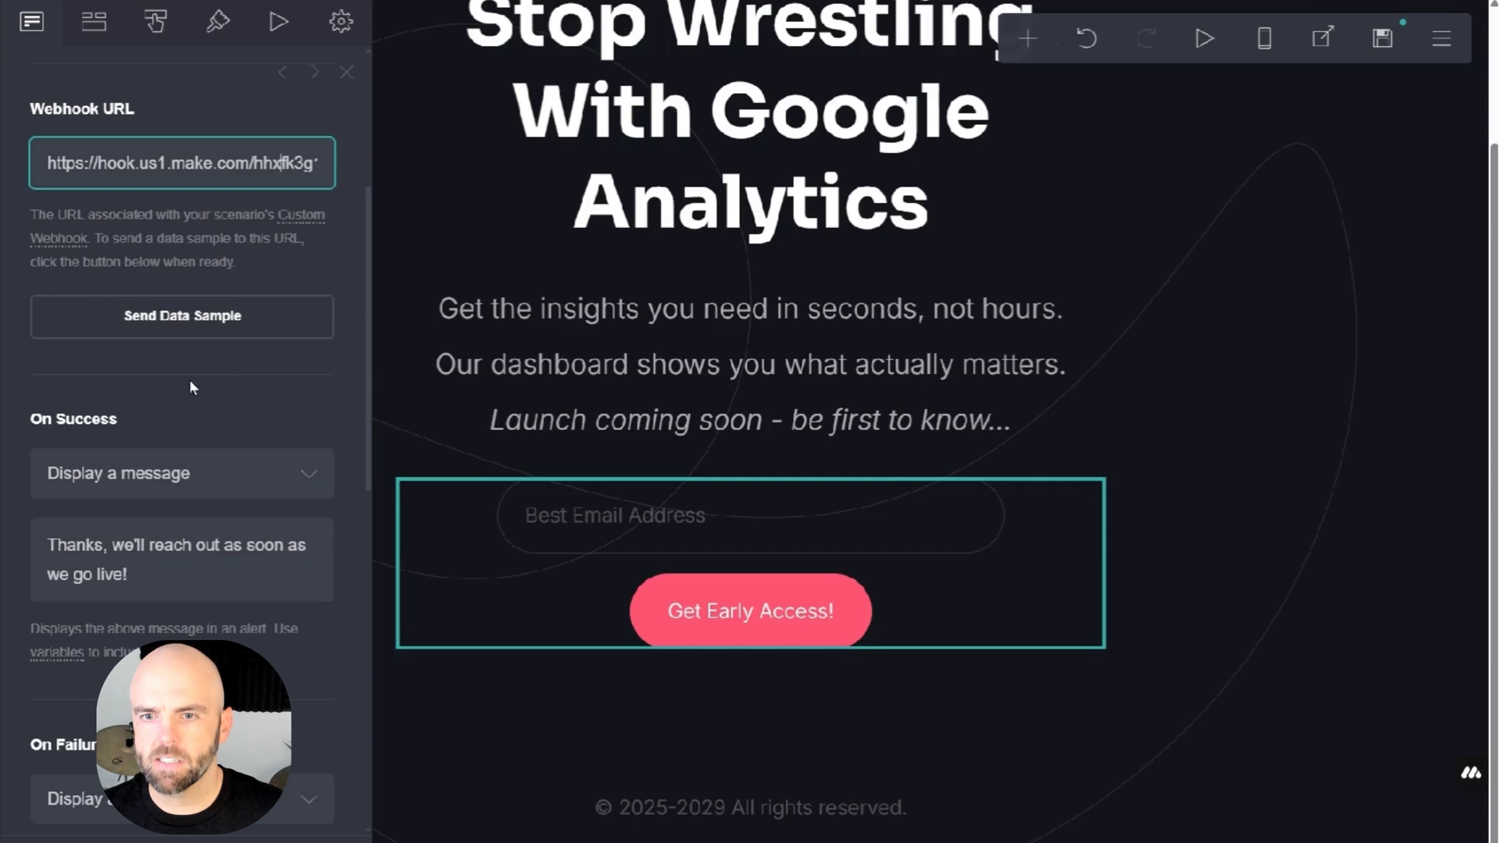
Step: Press Escape to close the form's webhook settings panel and deselect the form
{"action": "key", "text": "Escape"}
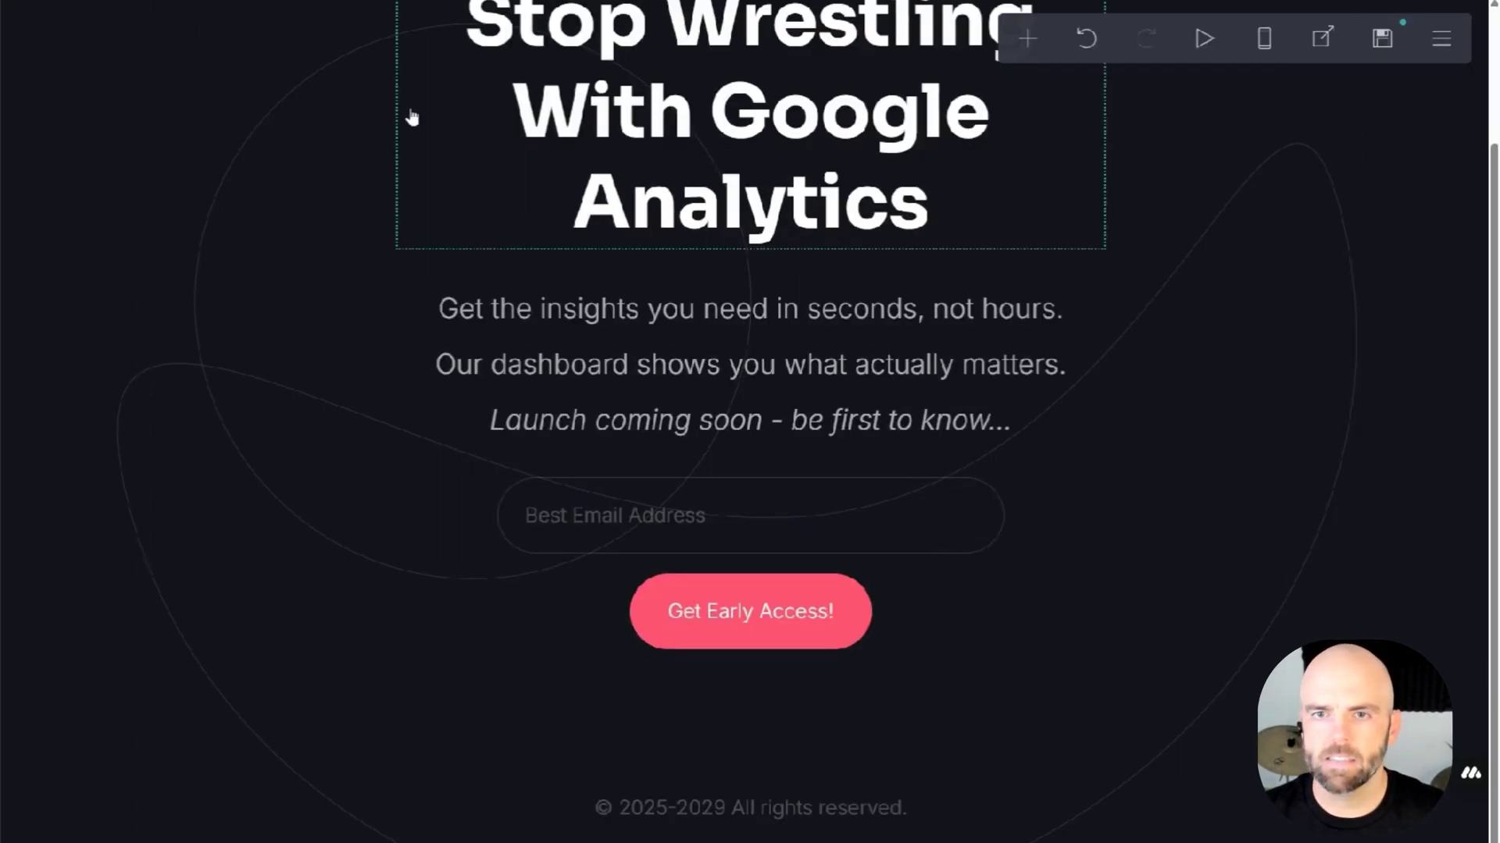
Step: Open Publish settings for custom domain makeanalyticsfunagain.com, view the DNS records, and select the domain name
{"action": "scroll", "coordinate": [412, 117], "scroll_direction": "up", "scroll_amount": 2}
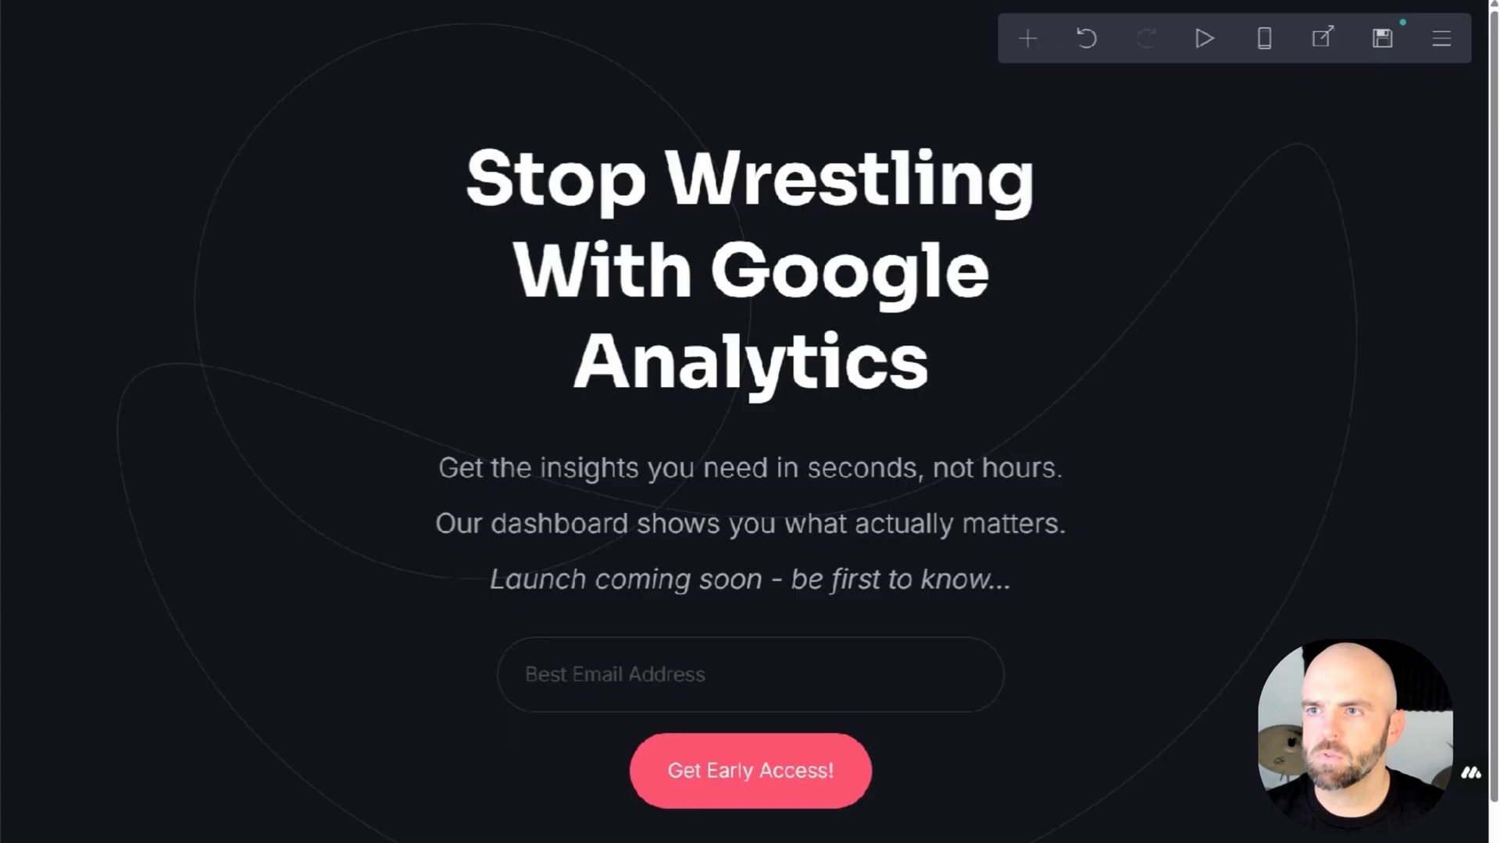
{"action": "left_click", "coordinate": [1443, 41]}
{"action": "left_click", "coordinate": [1383, 41]}
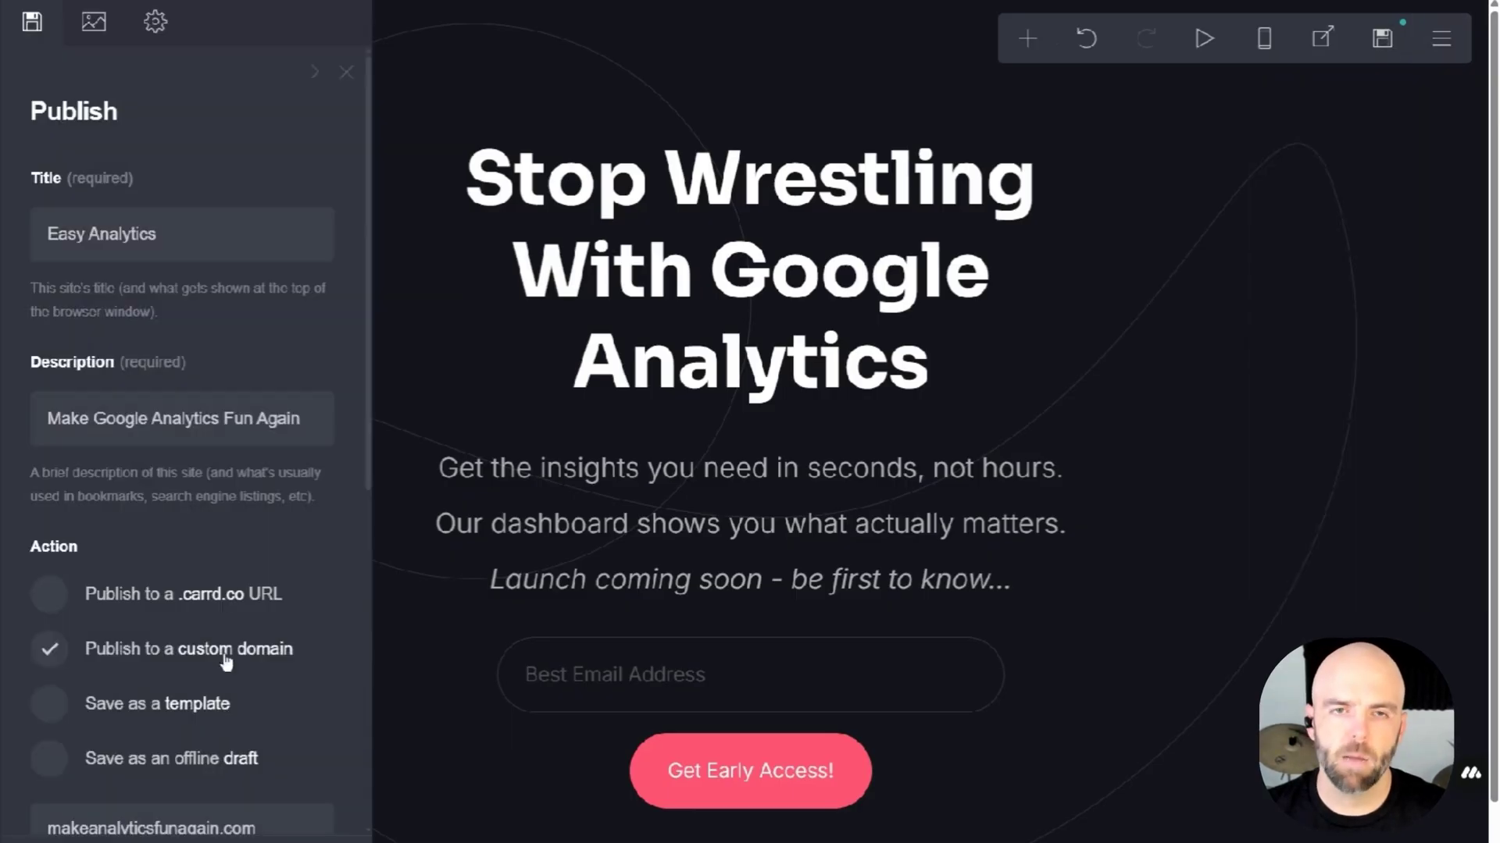
{"action": "scroll", "coordinate": [185, 364], "scroll_direction": "down", "scroll_amount": 3}
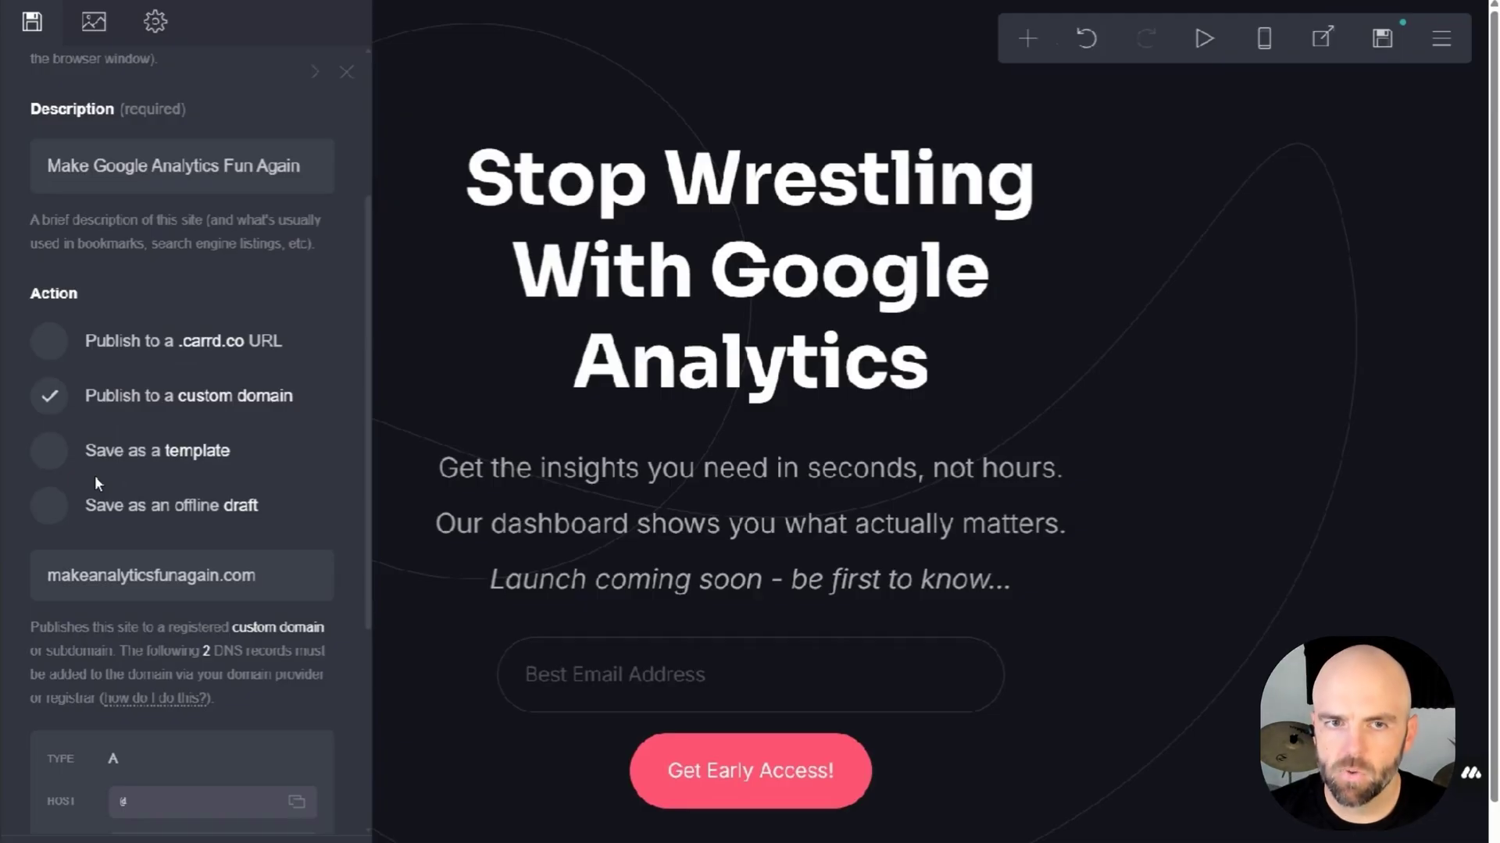
{"action": "left_click", "coordinate": [301, 584]}
{"action": "key", "text": "ctrl+a"}
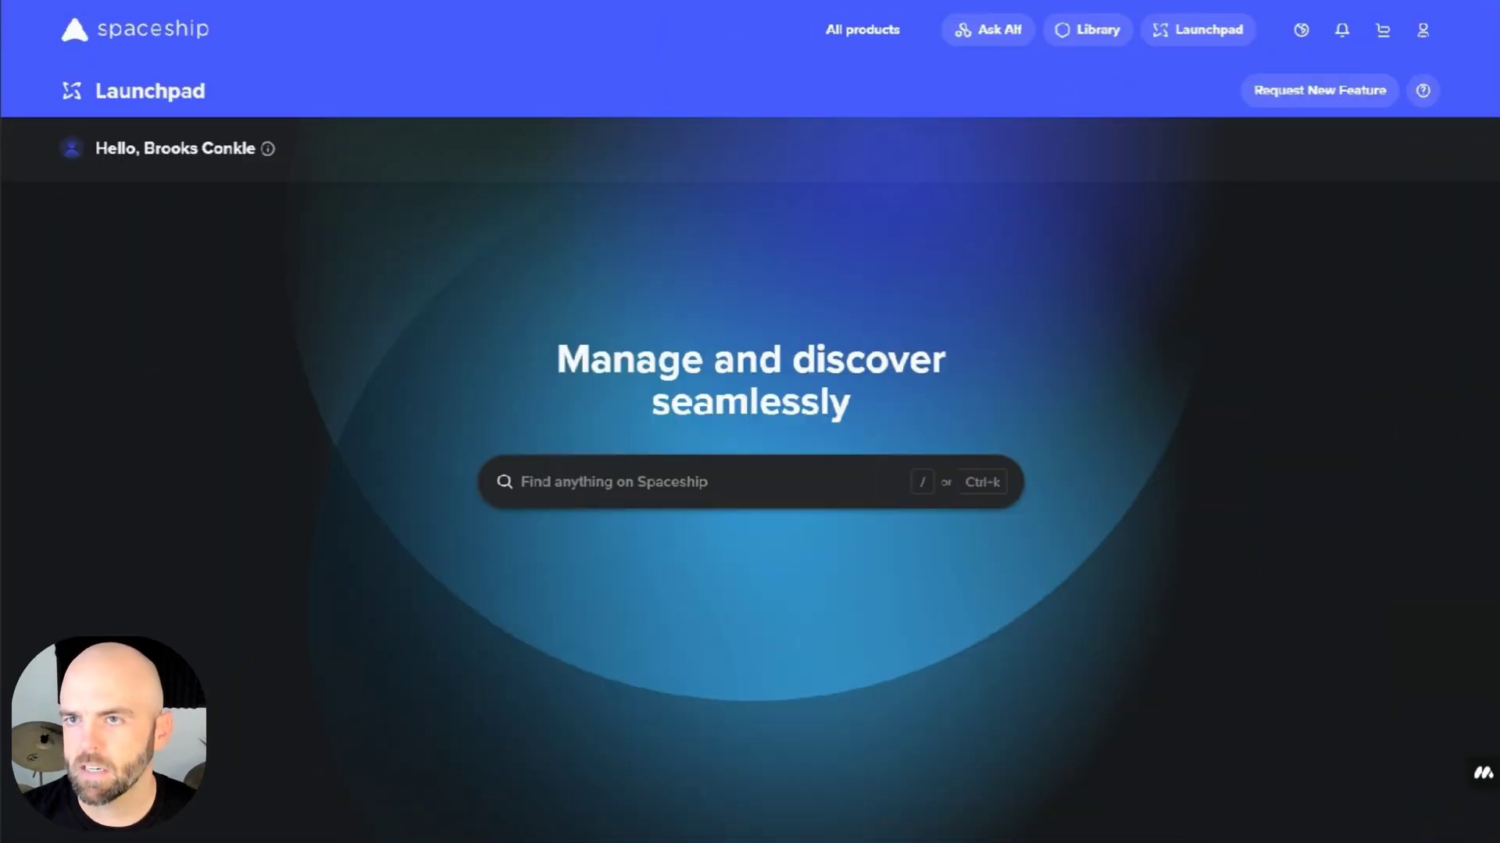
Step: Search 'makeana' in Spaceship's Domain Manager and open makeanalyticsfunagain.com's Nameservers & DNS
{"action": "key", "text": "ctrl+k"}
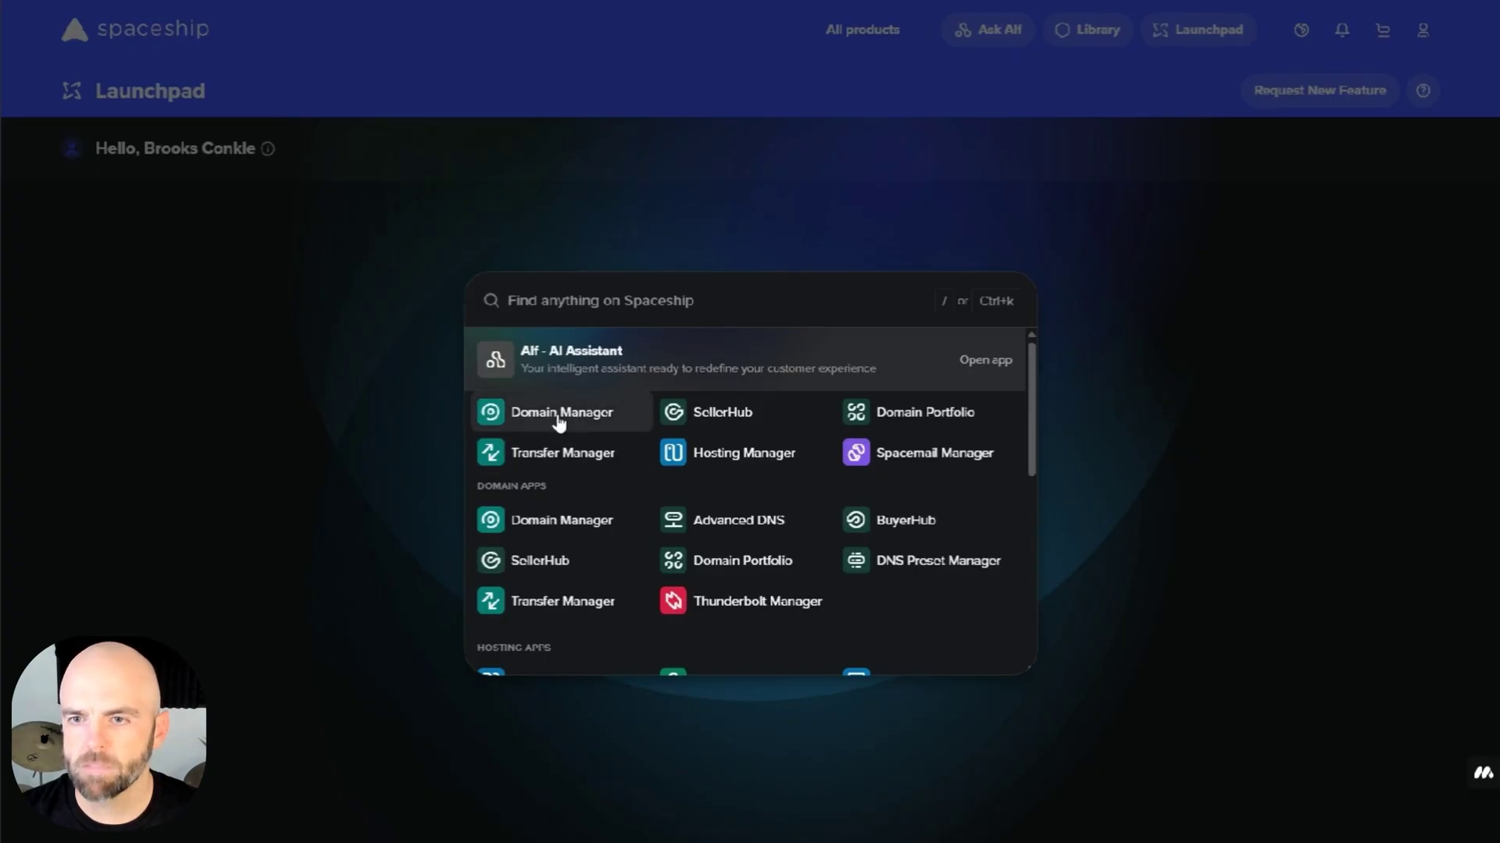
{"action": "left_click", "coordinate": [969, 409]}
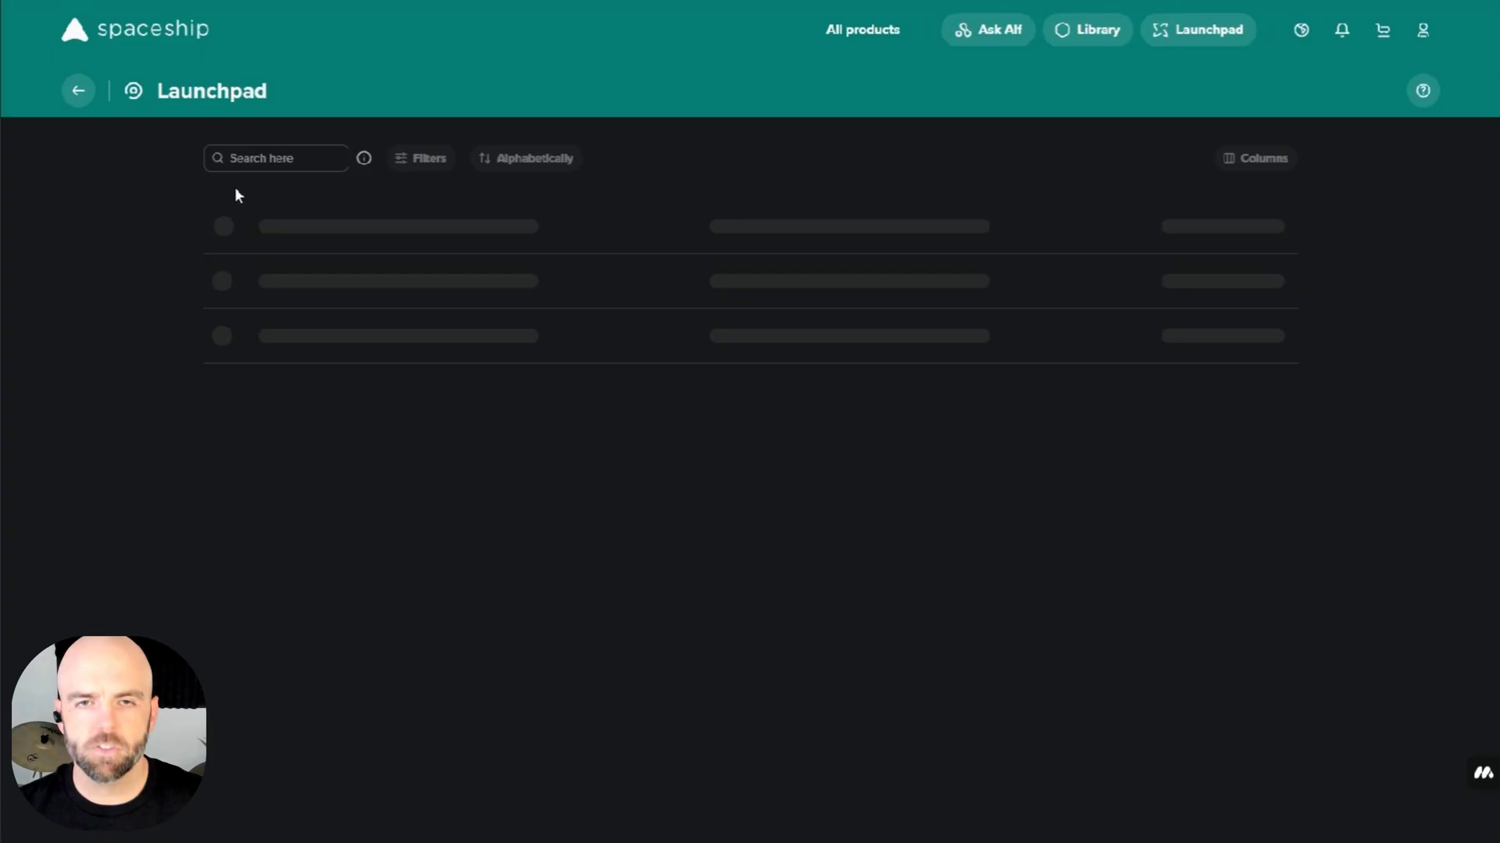
{"action": "left_click", "coordinate": [250, 158]}
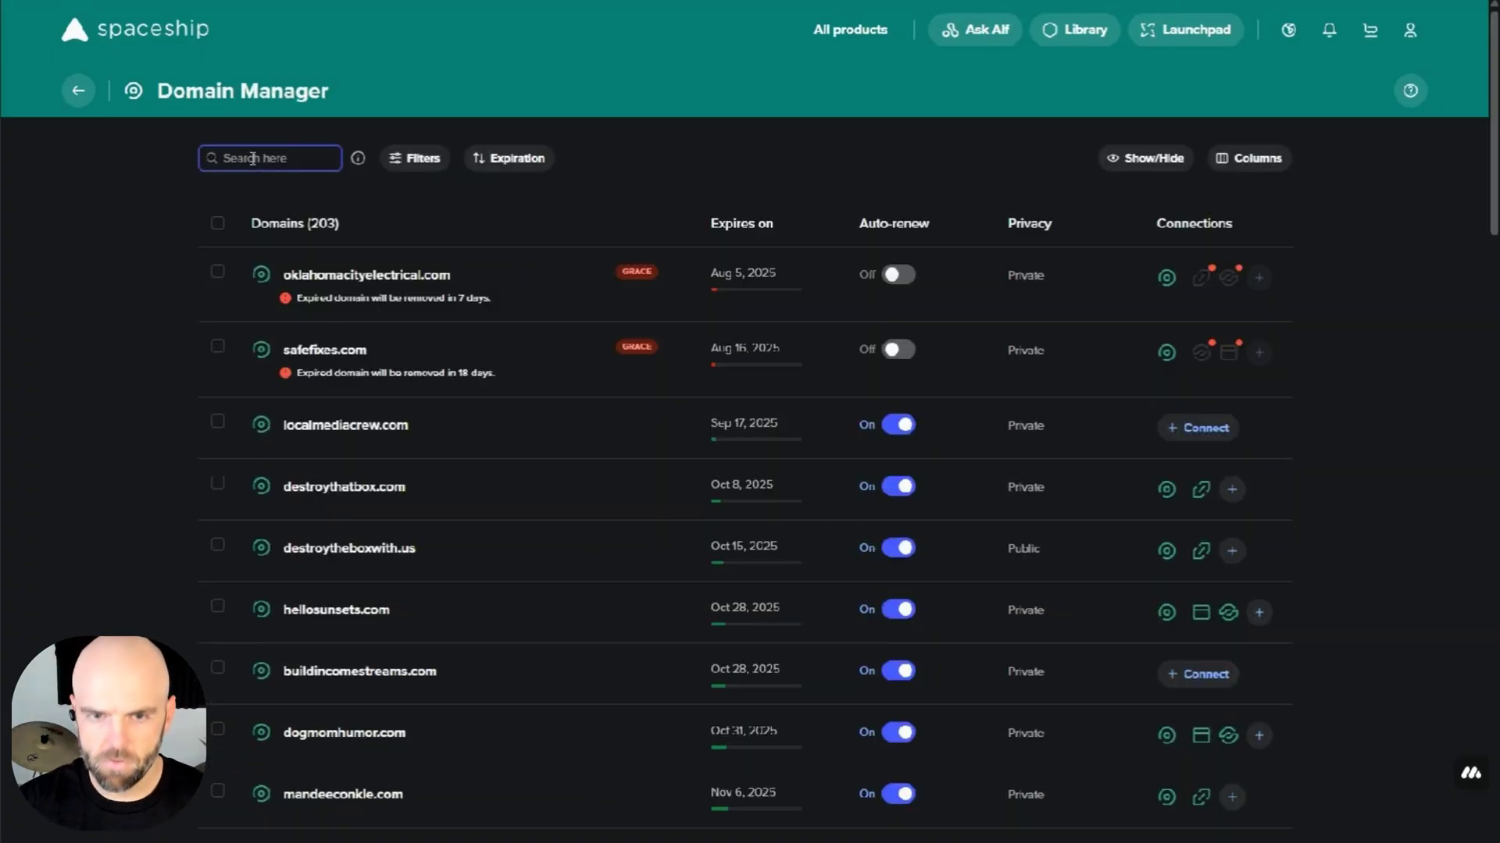
{"action": "type", "text": "makeana"}
{"action": "left_click", "coordinate": [371, 316]}
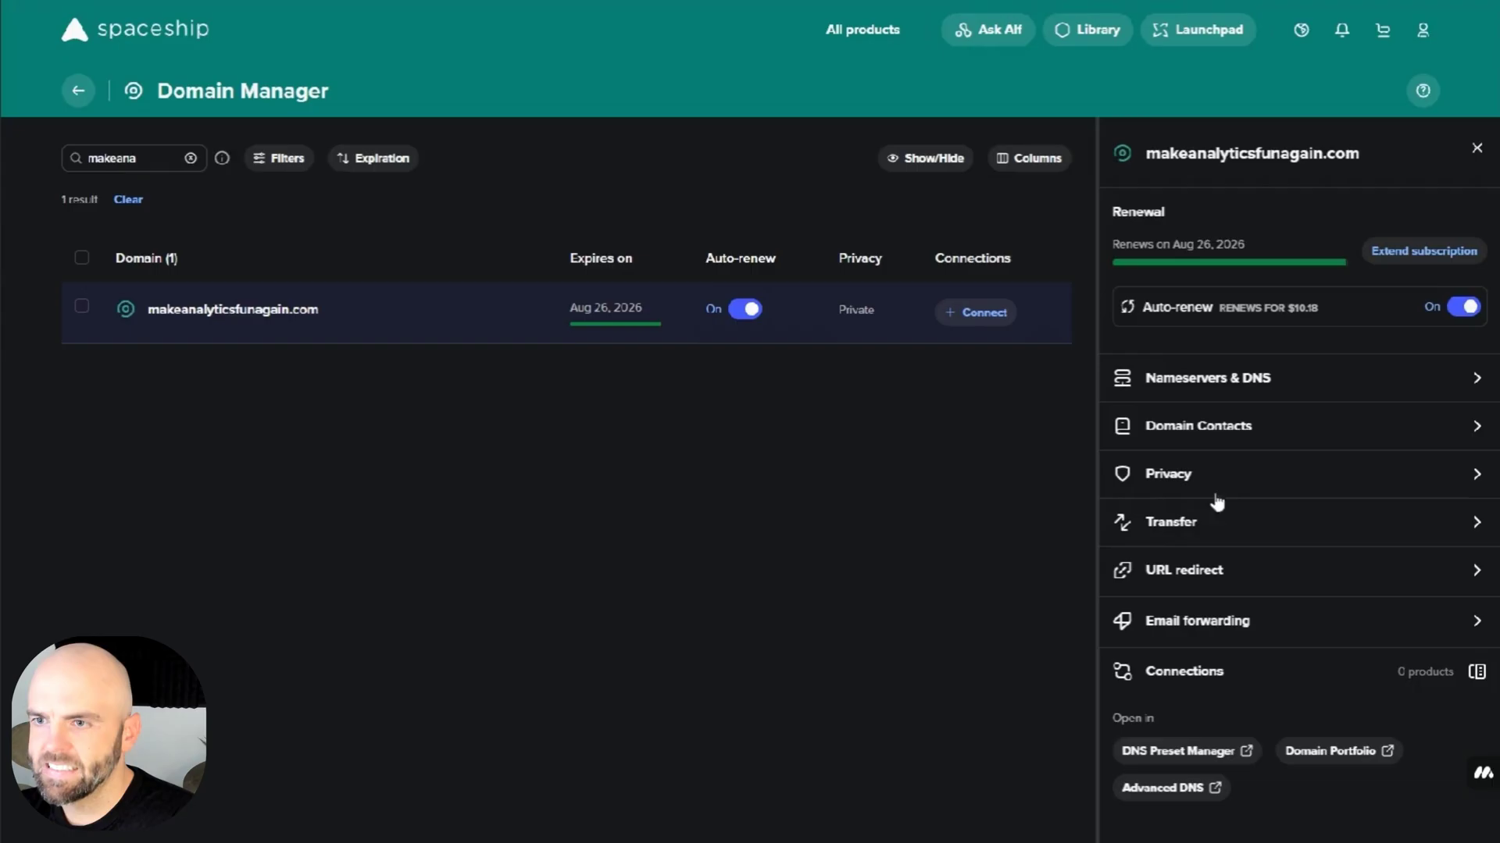
{"action": "left_click", "coordinate": [1324, 380]}
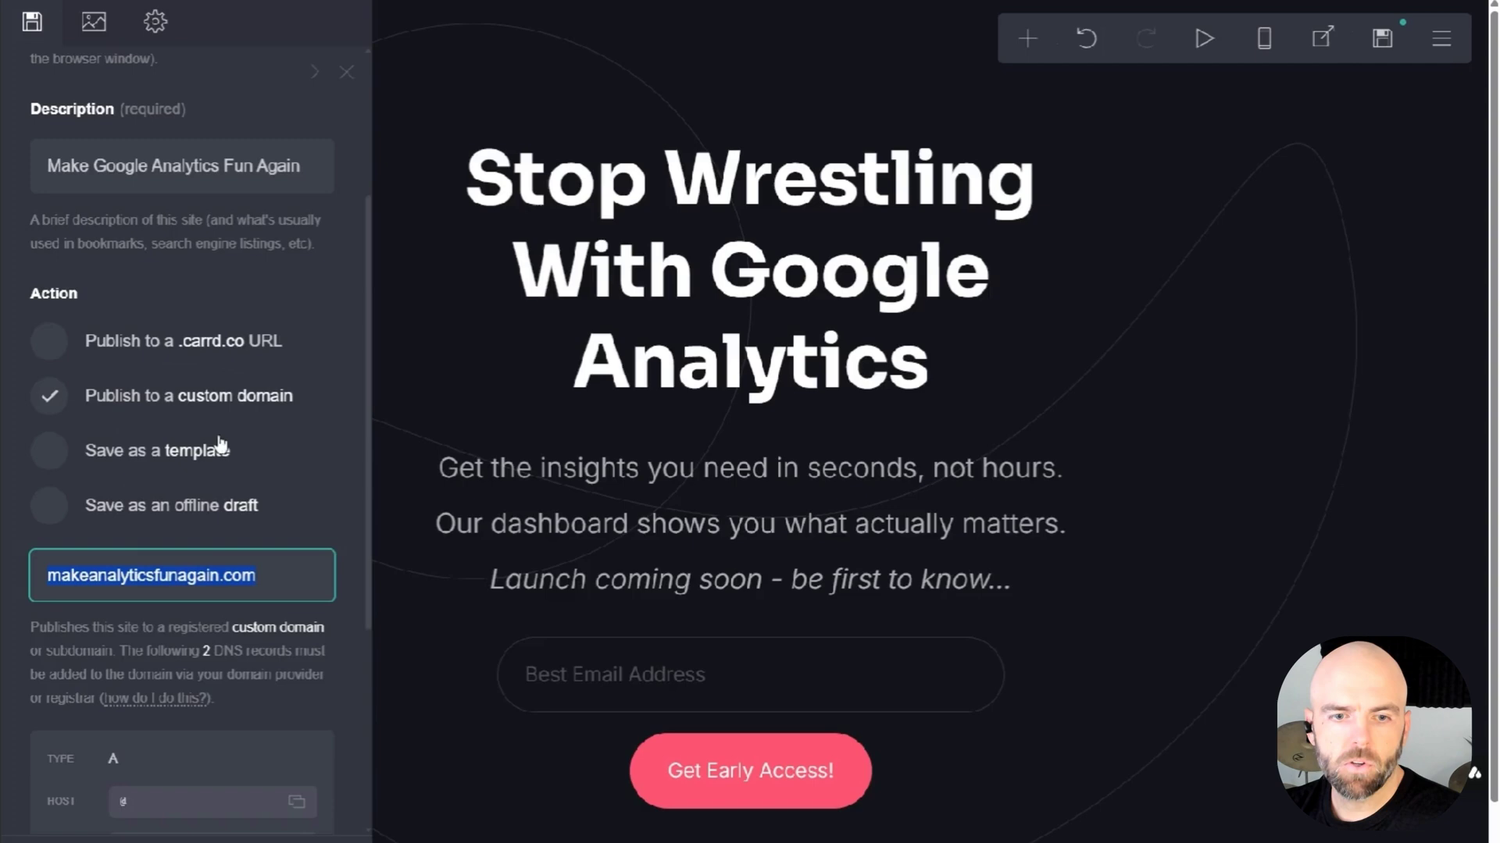
Step: Scroll Carrd's Using a Custom Domain help page down to the domain provider logos
{"action": "scroll", "coordinate": [213, 468], "scroll_direction": "down", "scroll_amount": 4}
{"action": "scroll", "coordinate": [213, 468], "scroll_direction": "down", "scroll_amount": 1}
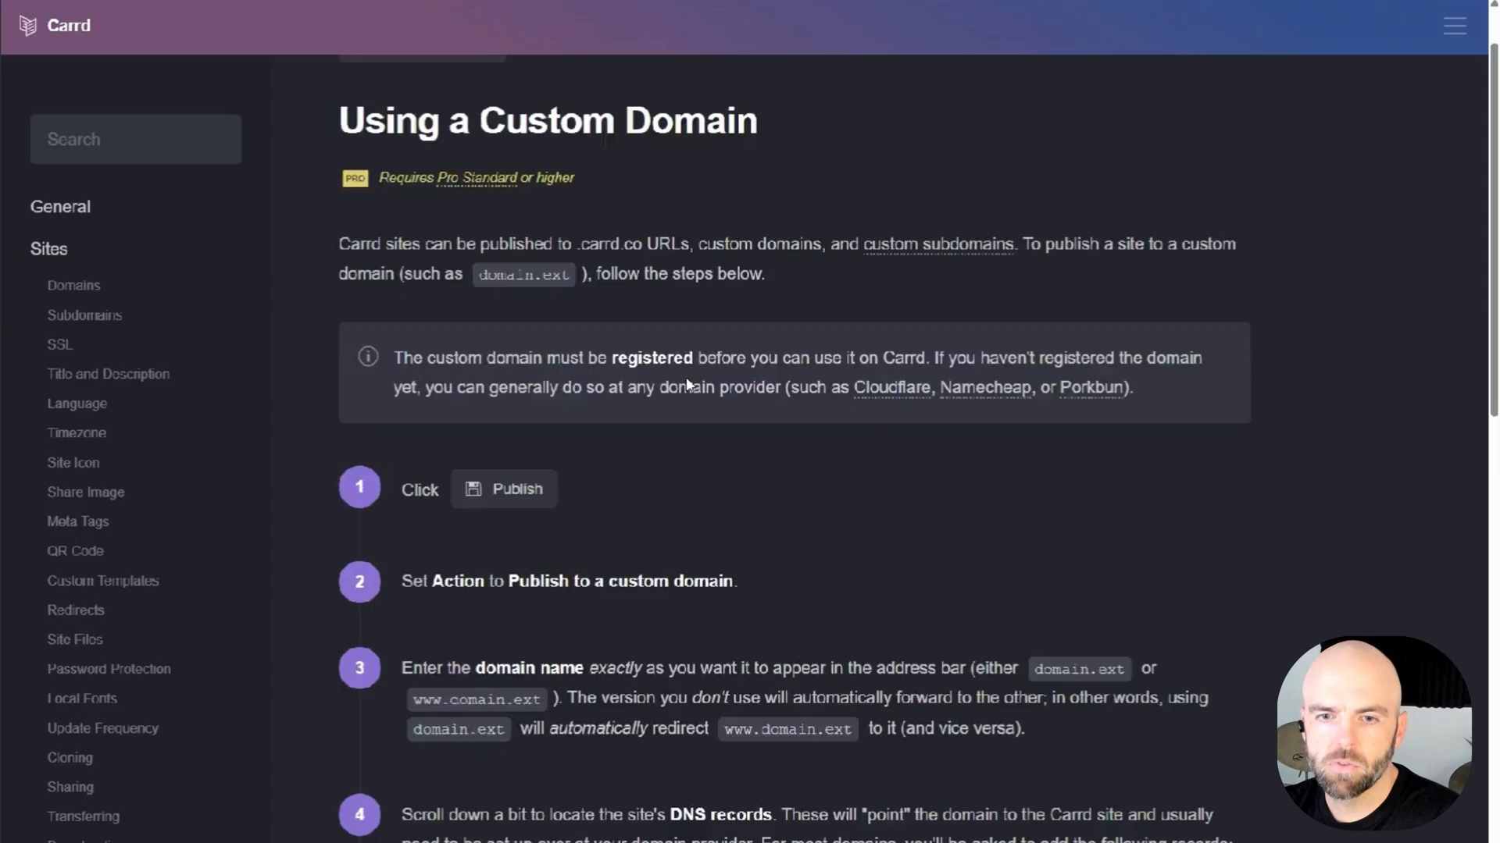
{"action": "scroll", "coordinate": [722, 544], "scroll_direction": "down", "scroll_amount": 2}
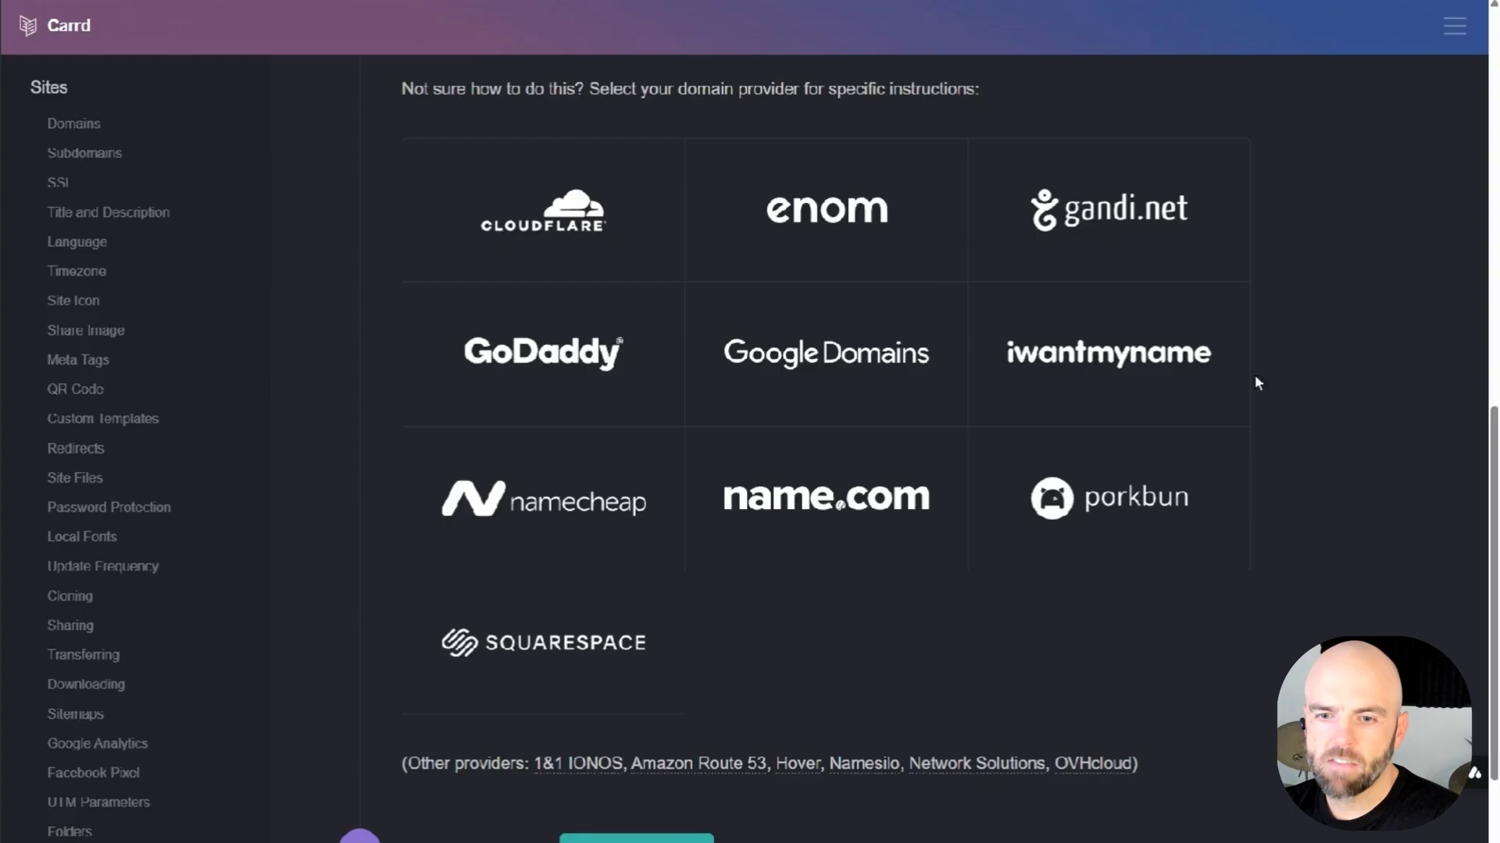
{"action": "scroll", "coordinate": [687, 513], "scroll_direction": "down", "scroll_amount": 5}
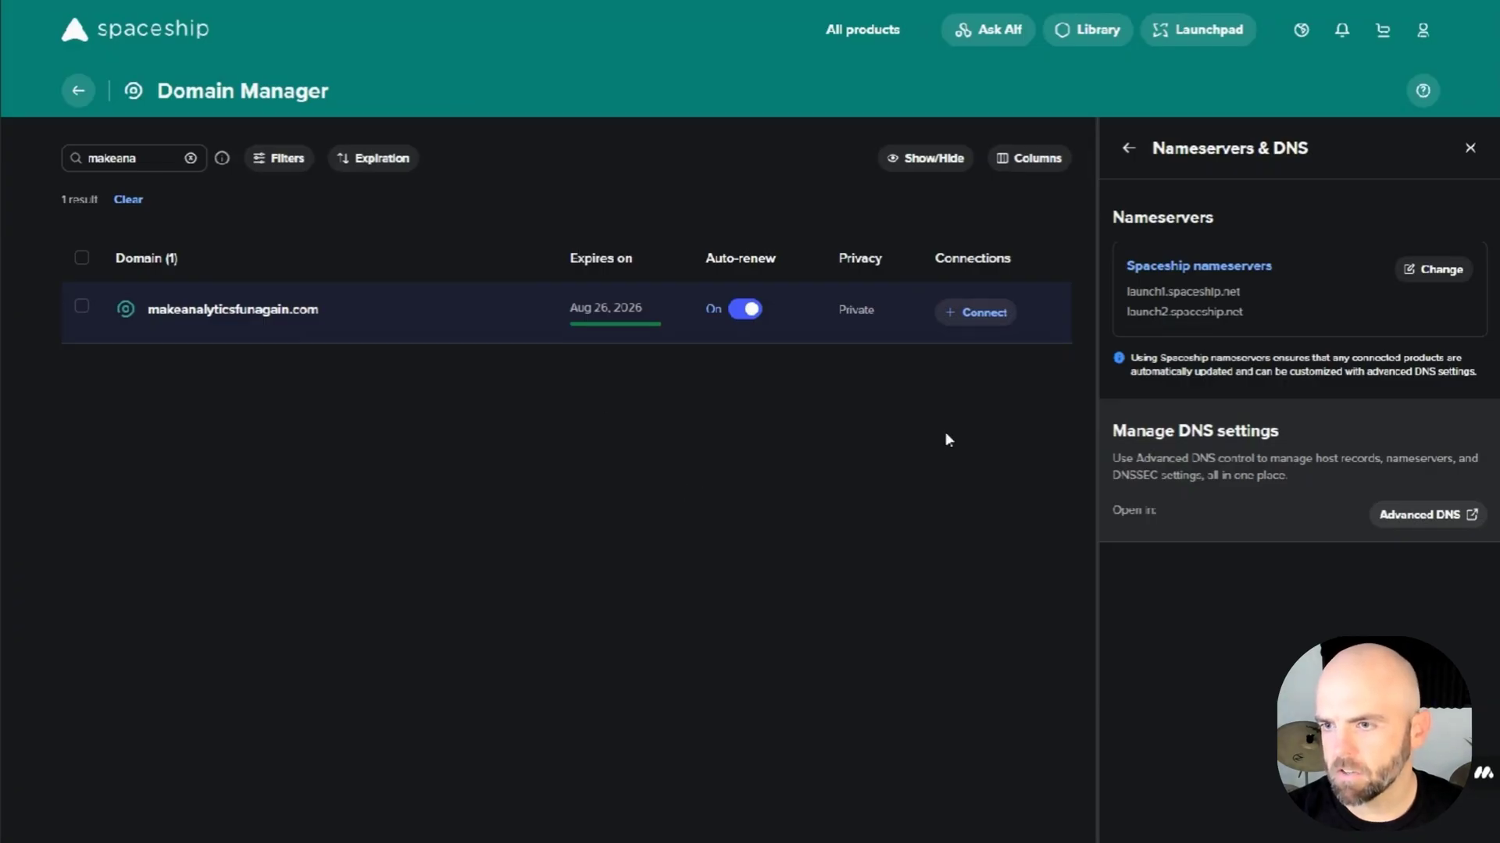
Step: In Advanced DNS, check the A record's host @ and value 172.66.0.70
{"action": "left_click", "coordinate": [1425, 519]}
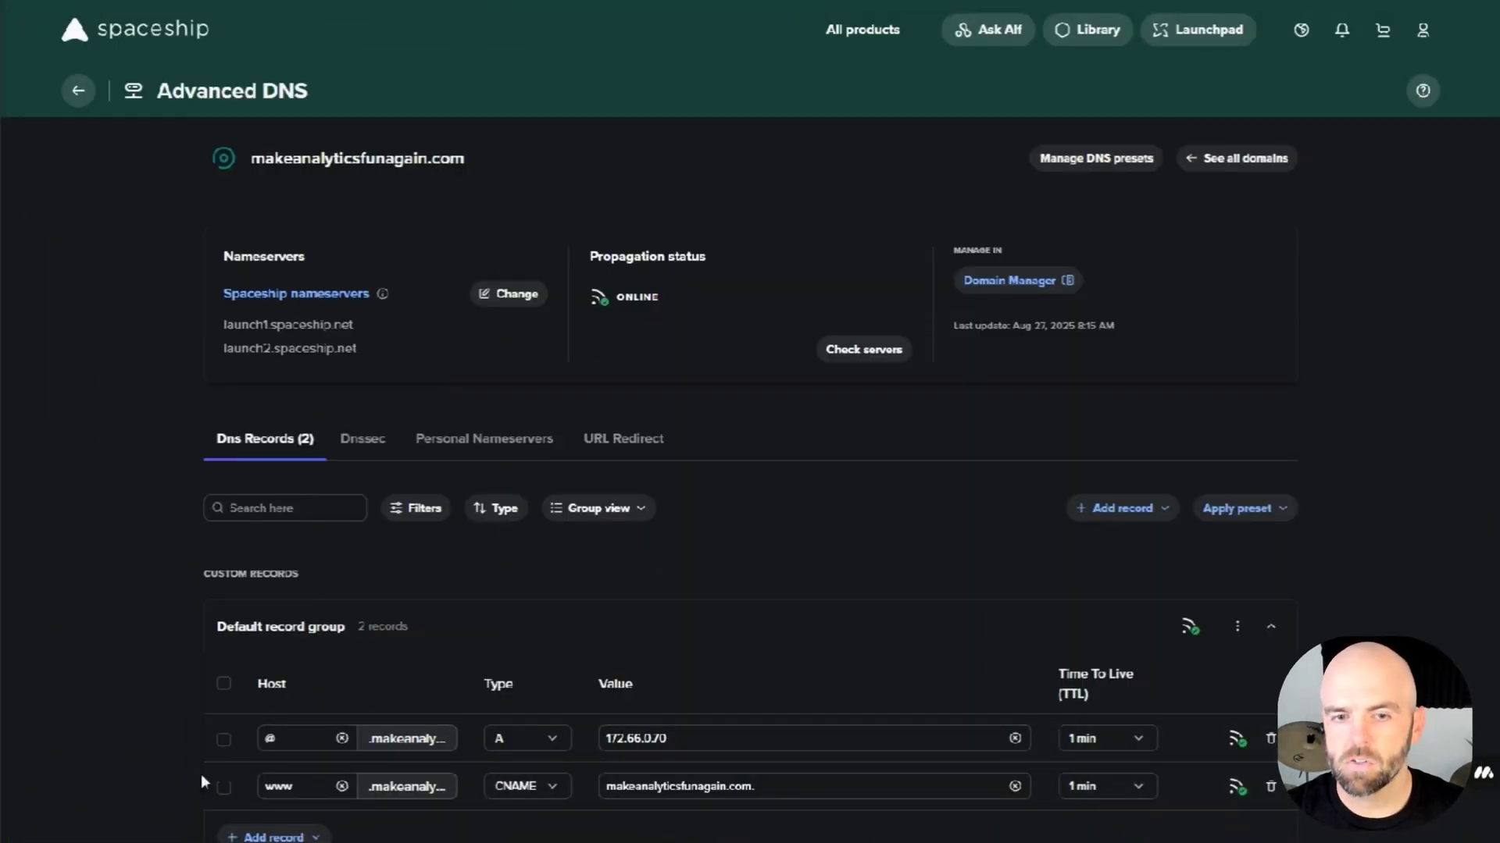
{"action": "double_click", "coordinate": [282, 742]}
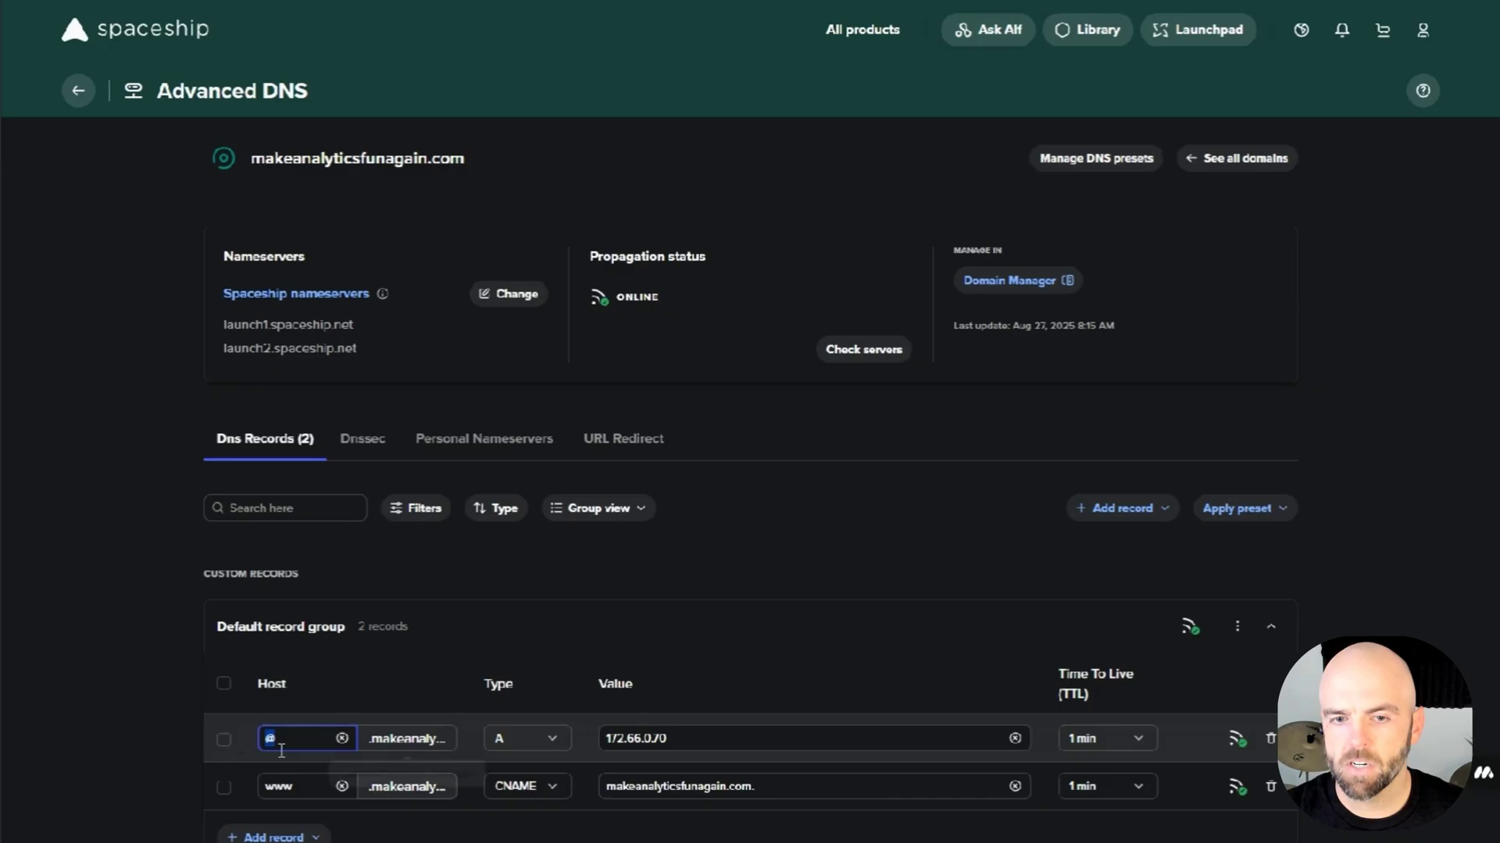
{"action": "left_click", "coordinate": [670, 740]}
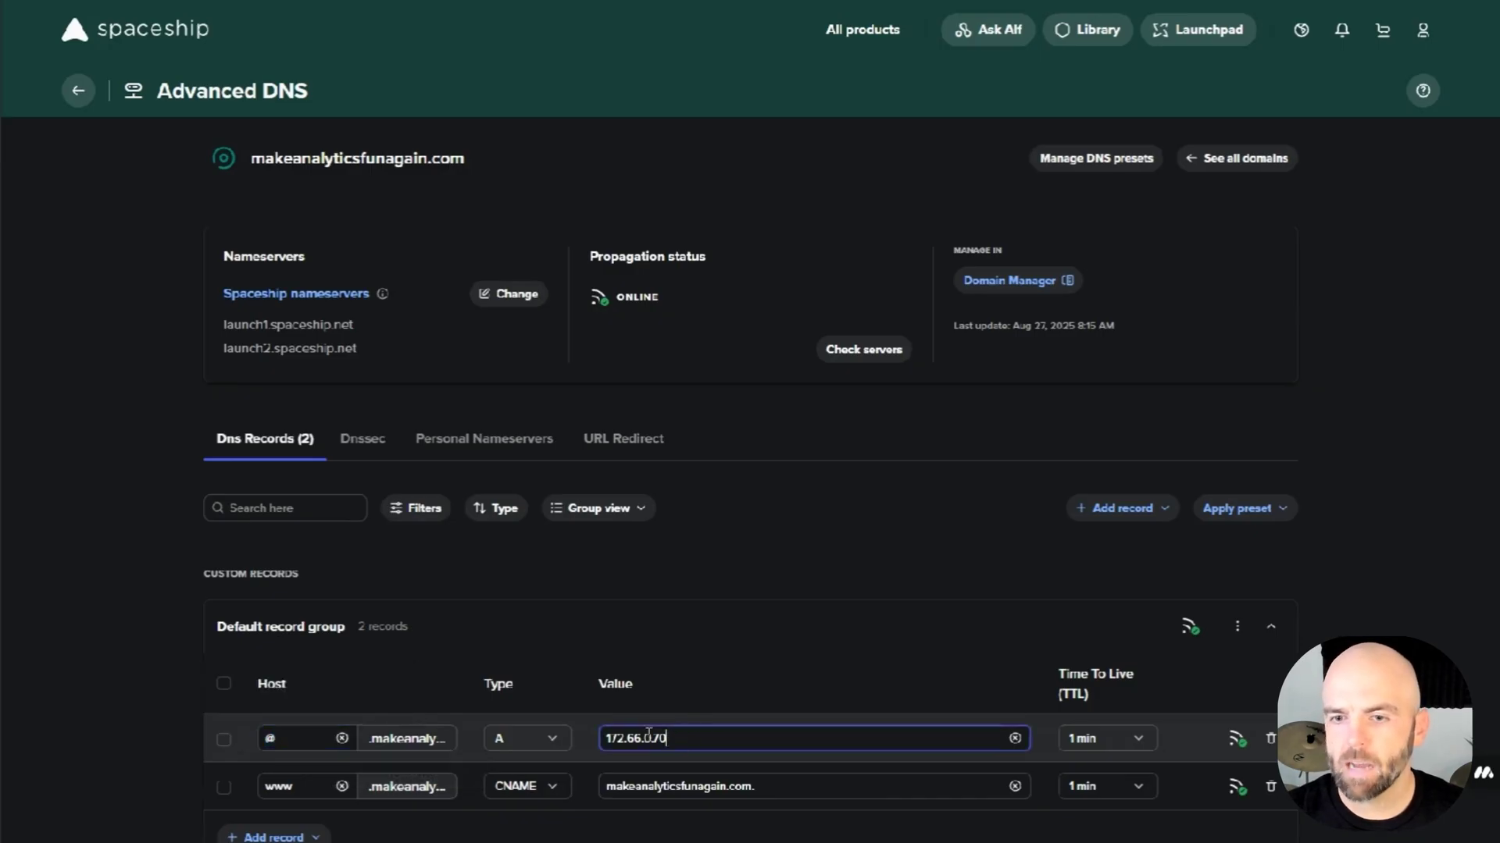
{"action": "double_click", "coordinate": [648, 734]}
{"action": "left_click", "coordinate": [777, 684]}
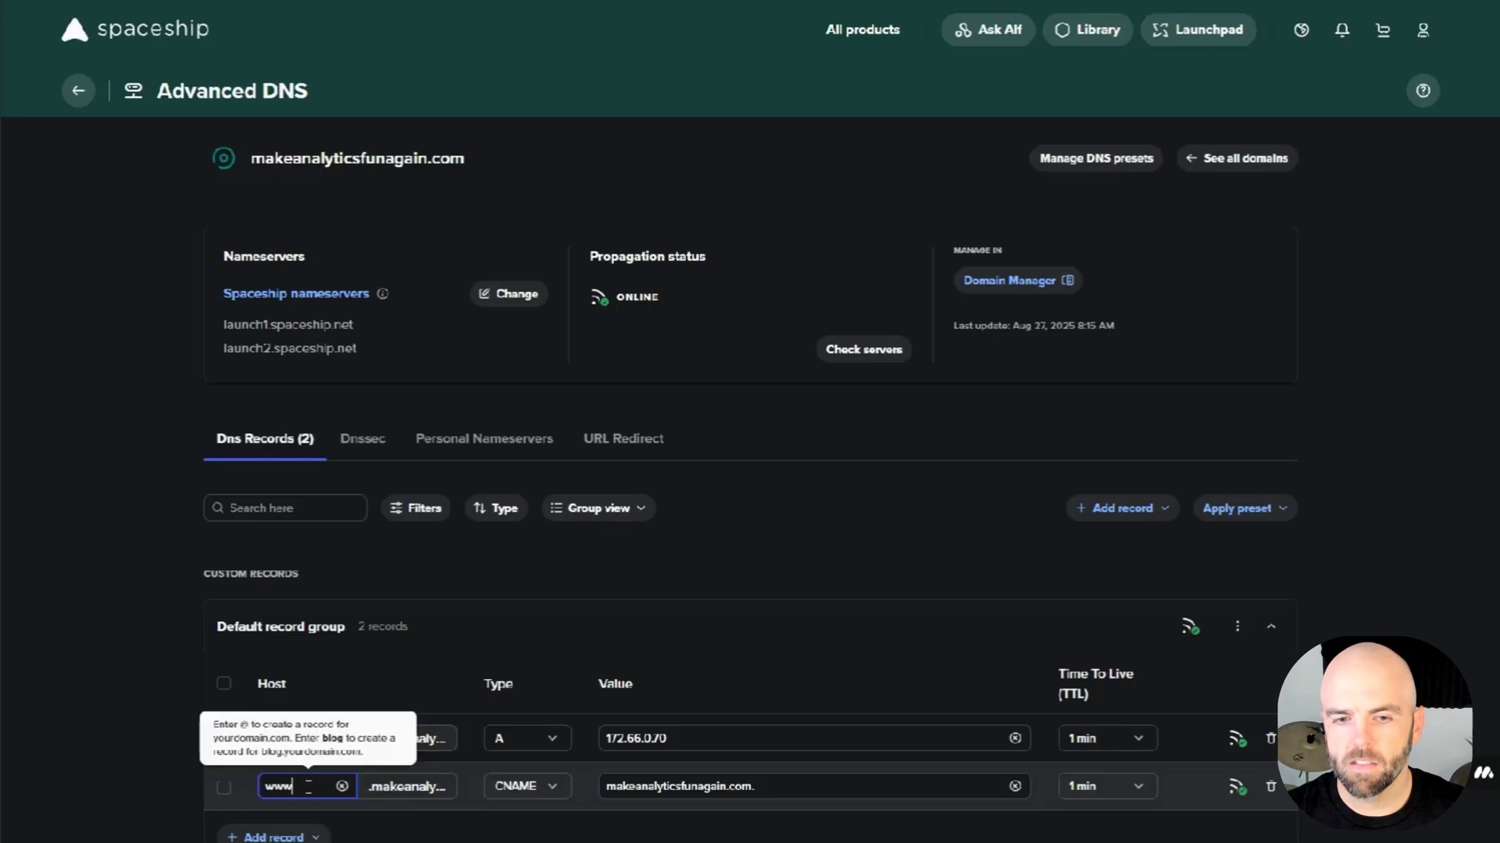
Step: Check the CNAME record's host www and value makeanalyticsfunagain.com
{"action": "double_click", "coordinate": [279, 786]}
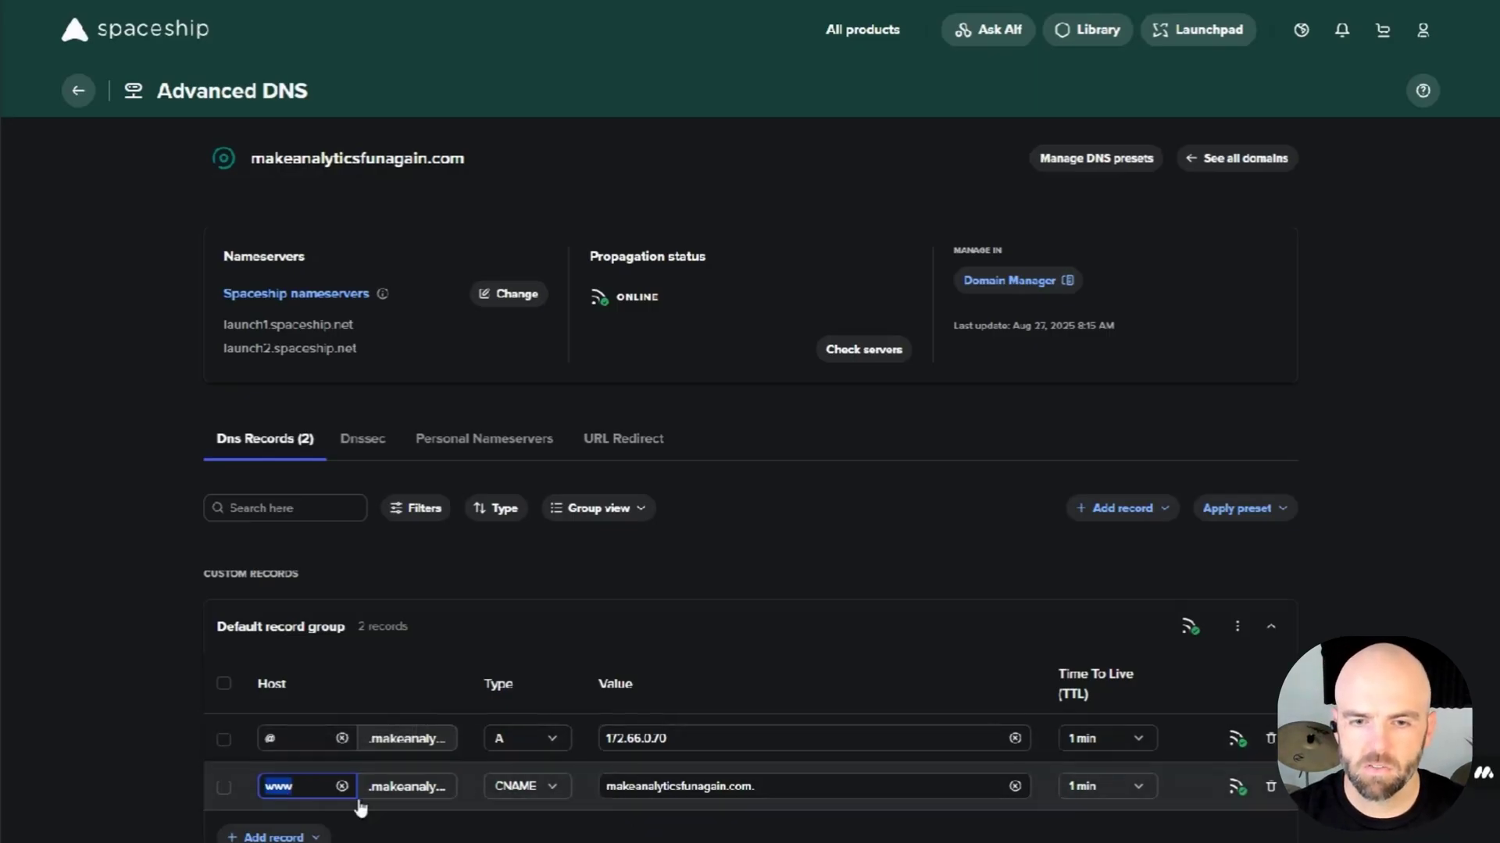
{"action": "left_click", "coordinate": [297, 787]}
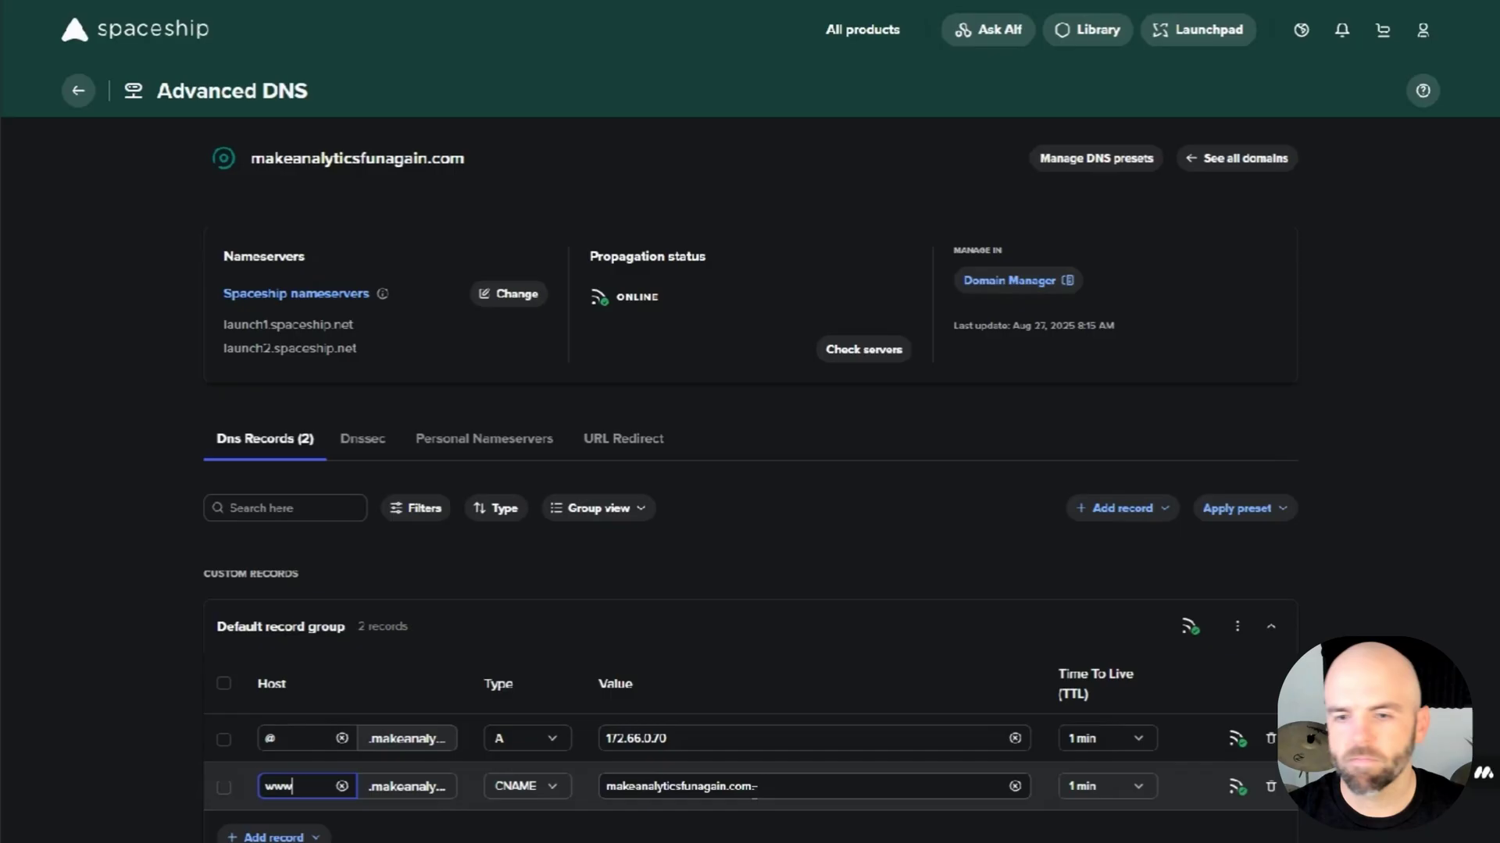
{"action": "left_click", "coordinate": [698, 778]}
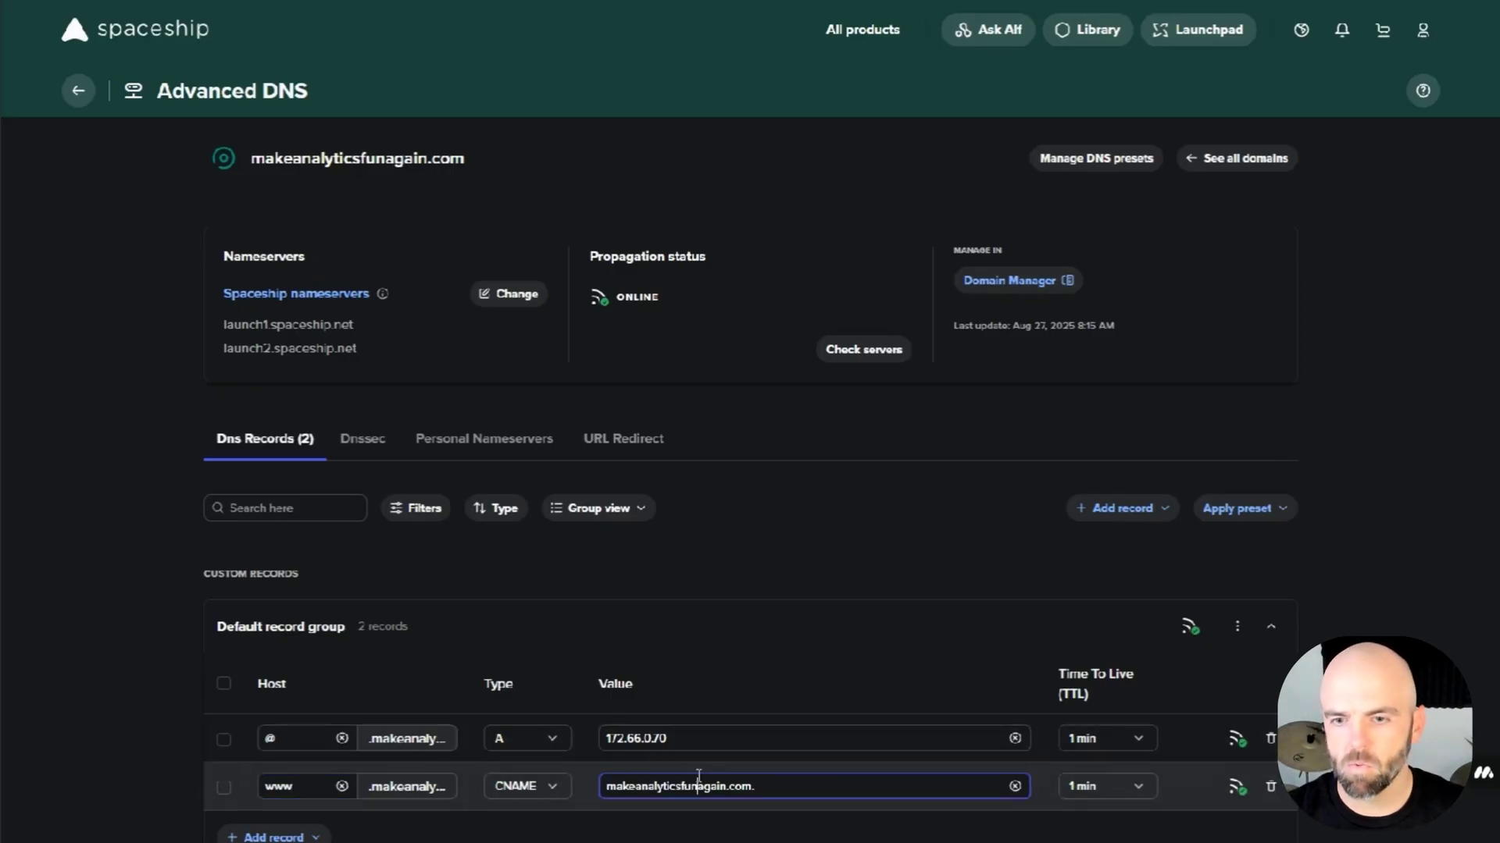
{"action": "left_click_drag", "start_coordinate": [818, 785], "coordinate": [553, 793]}
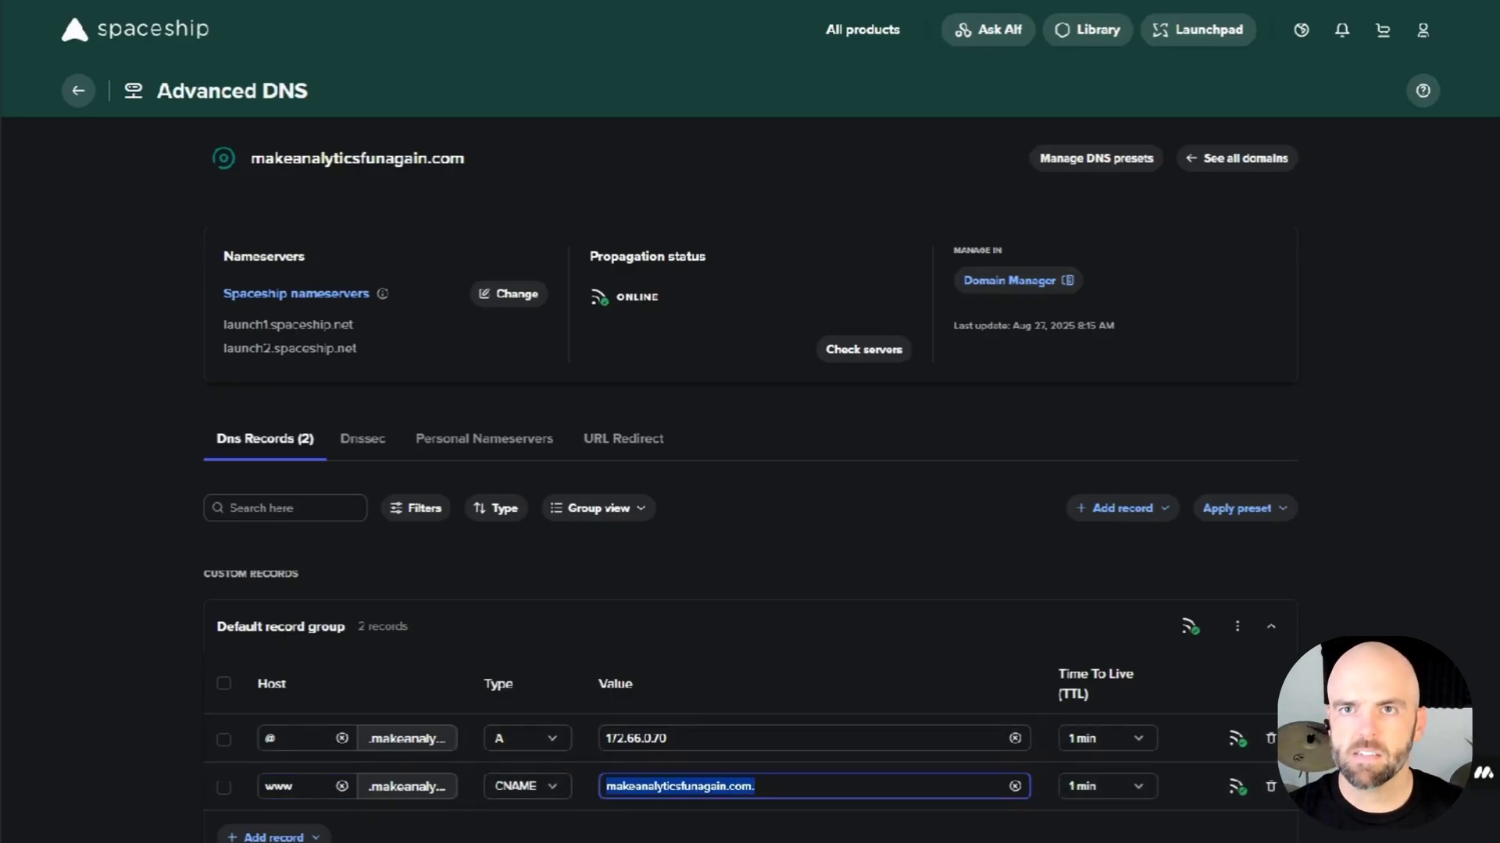